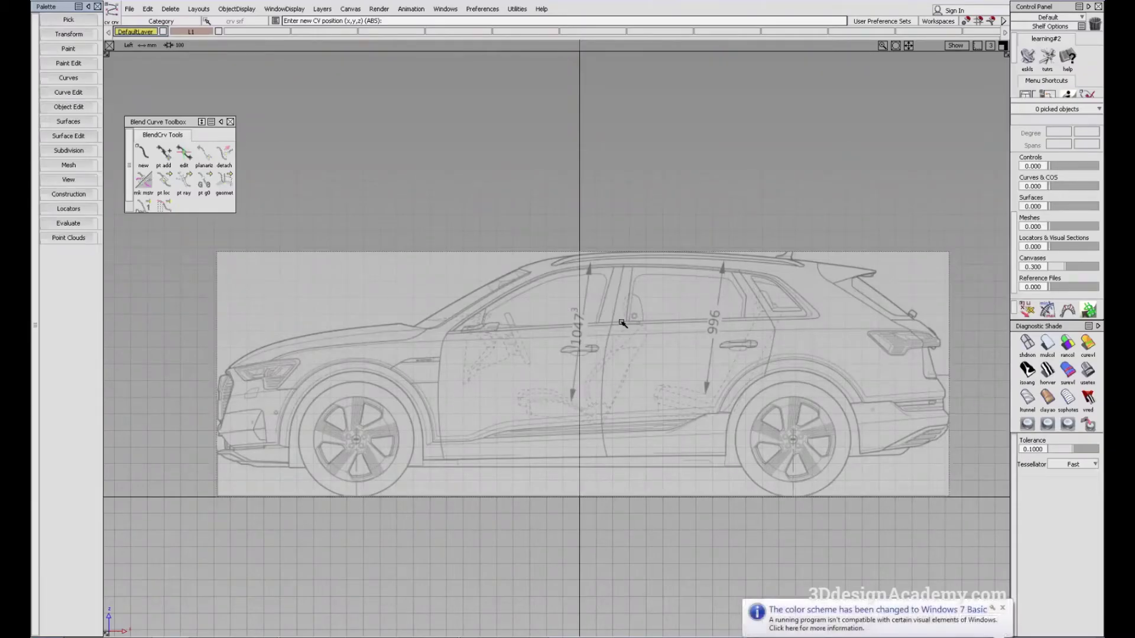
Trace the upper side-window line from the windshield base to the rear quarter window with a six-CV, degree 3 CV curve.
click(1002, 607)
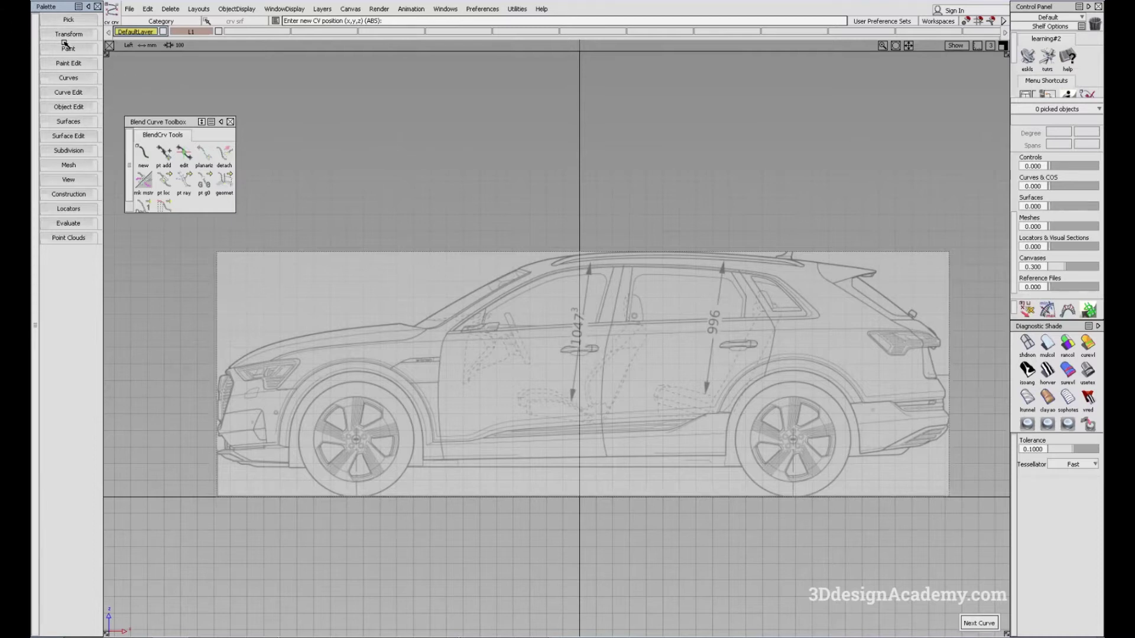
click(69, 78)
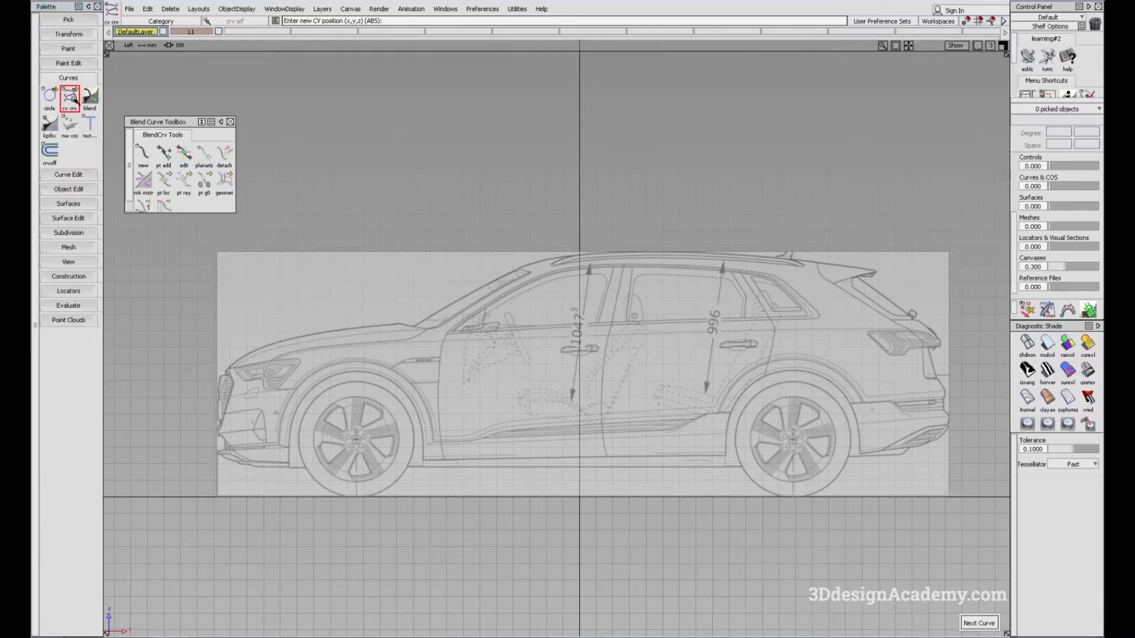
click(73, 99)
mouse_move(77, 99)
mouse_down()
mouse_move(110, 99)
mouse_move(71, 99)
mouse_up()
alt+shift+middle_drag(552, 266, 534, 270)
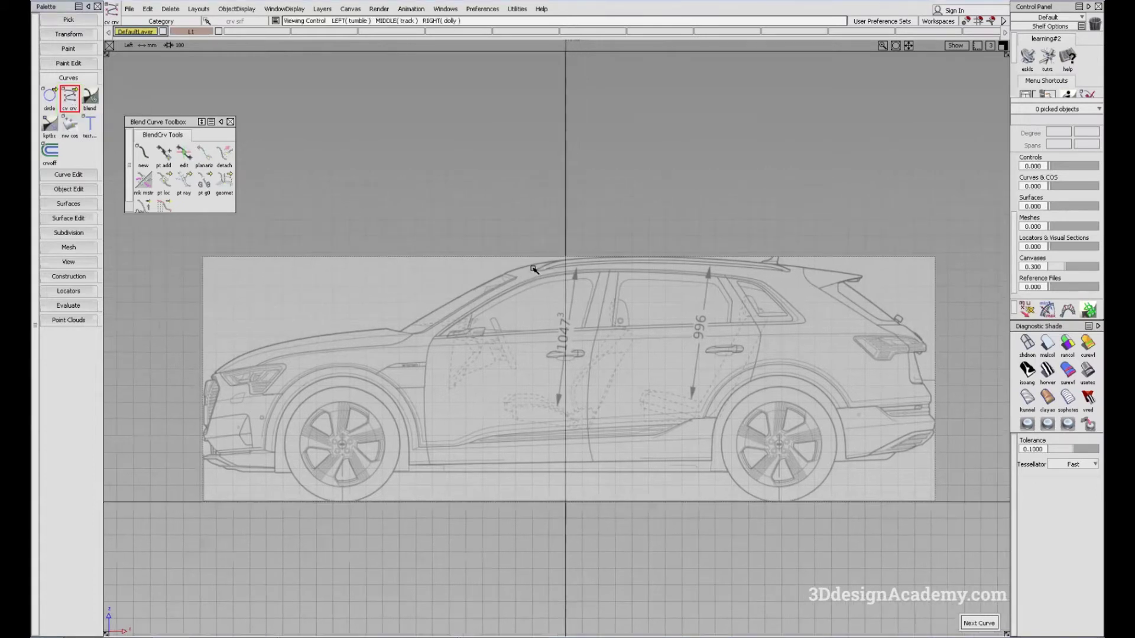
click(434, 340)
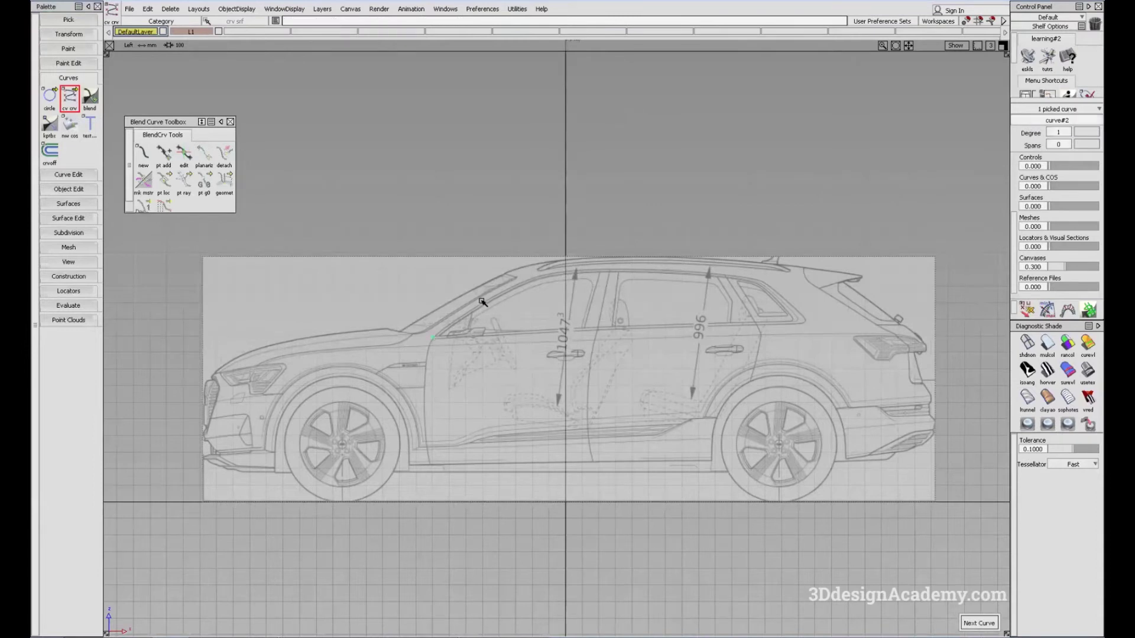
click(504, 292)
click(641, 270)
click(707, 275)
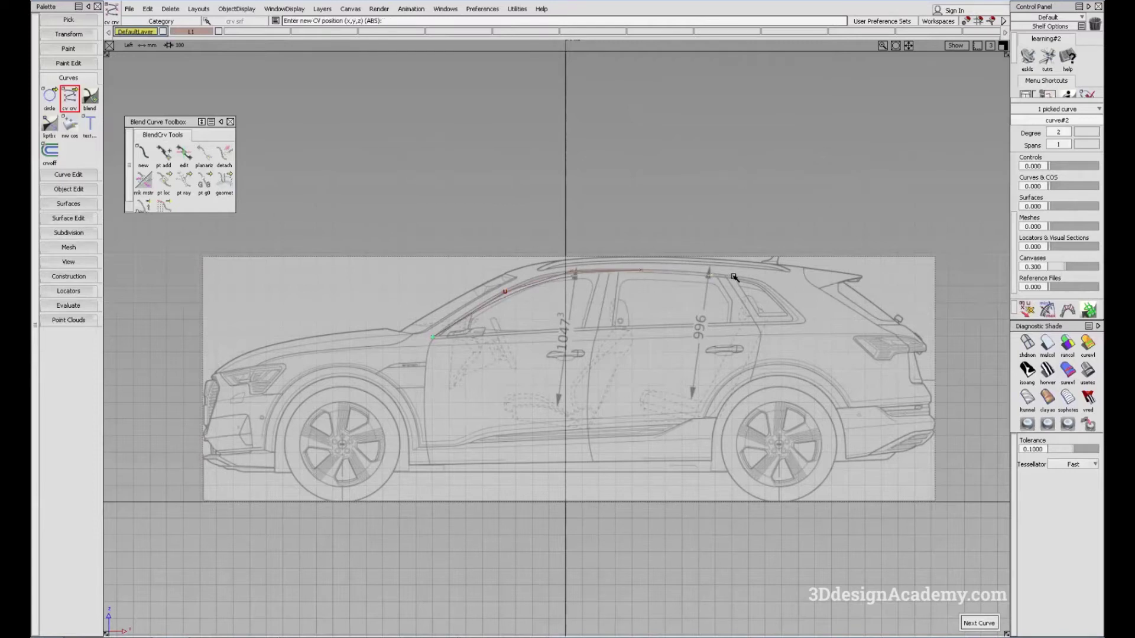
click(764, 285)
alt+shift+right_drag(583, 281, 662, 271)
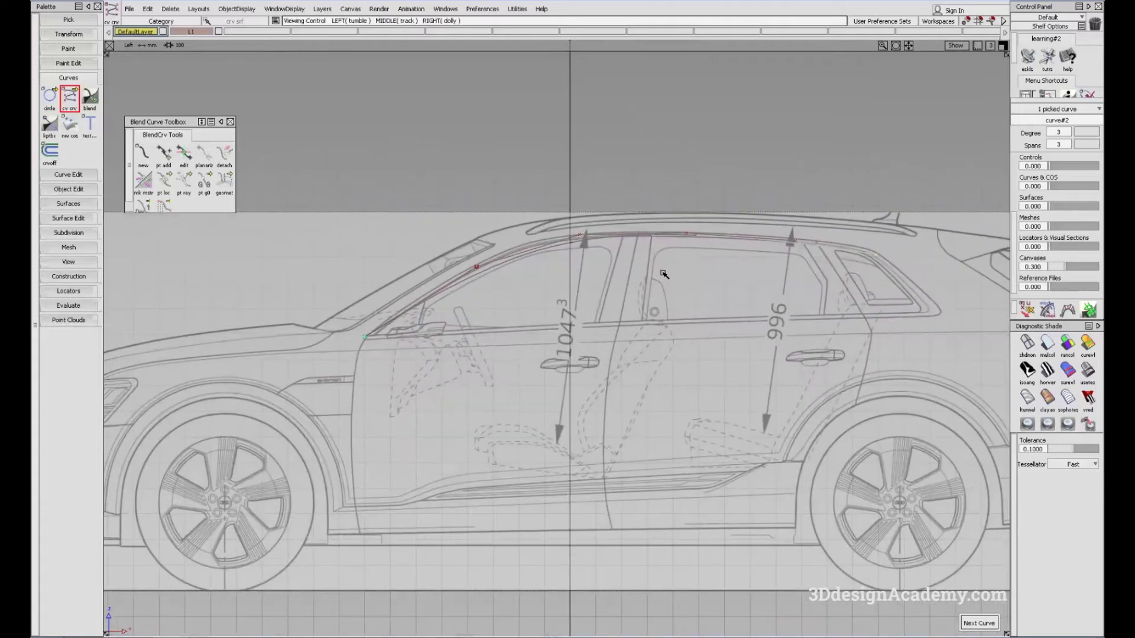
alt+shift+middle_drag(661, 271, 591, 289)
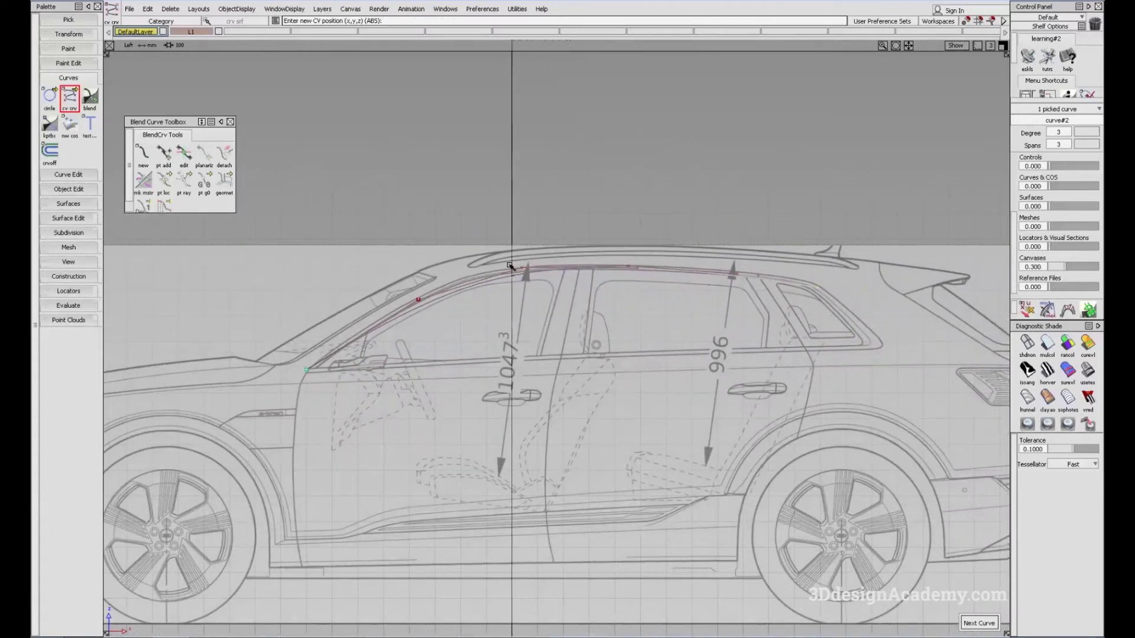
alt+shift+middle_drag(563, 285, 570, 291)
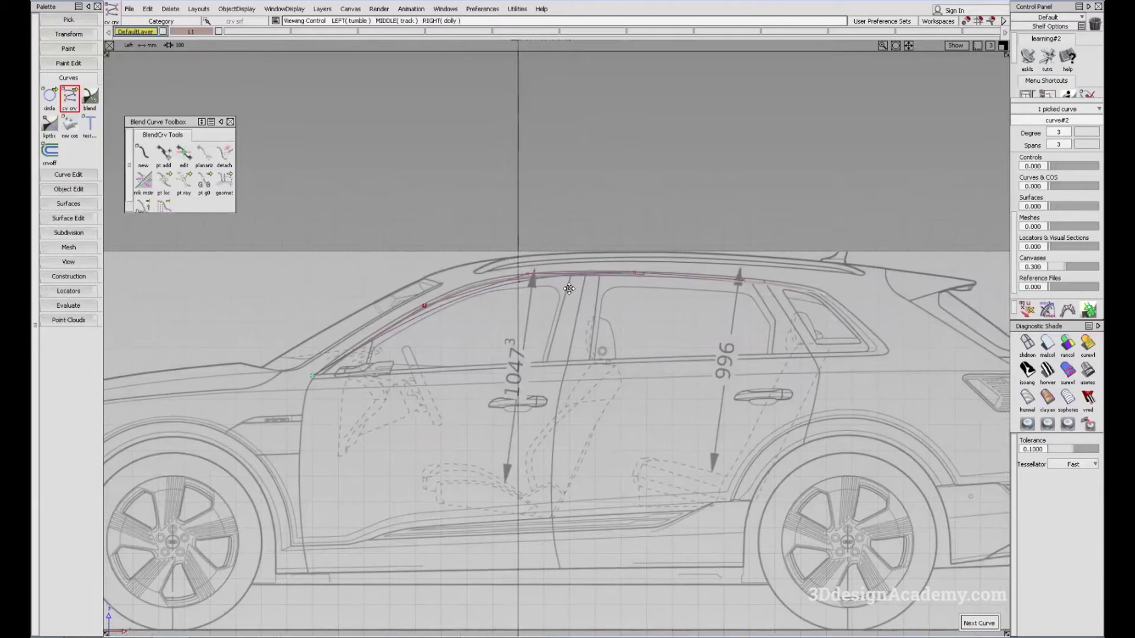
ctrl+shift+drag(513, 372, 501, 256)
alt+shift+middle_drag(512, 287, 518, 291)
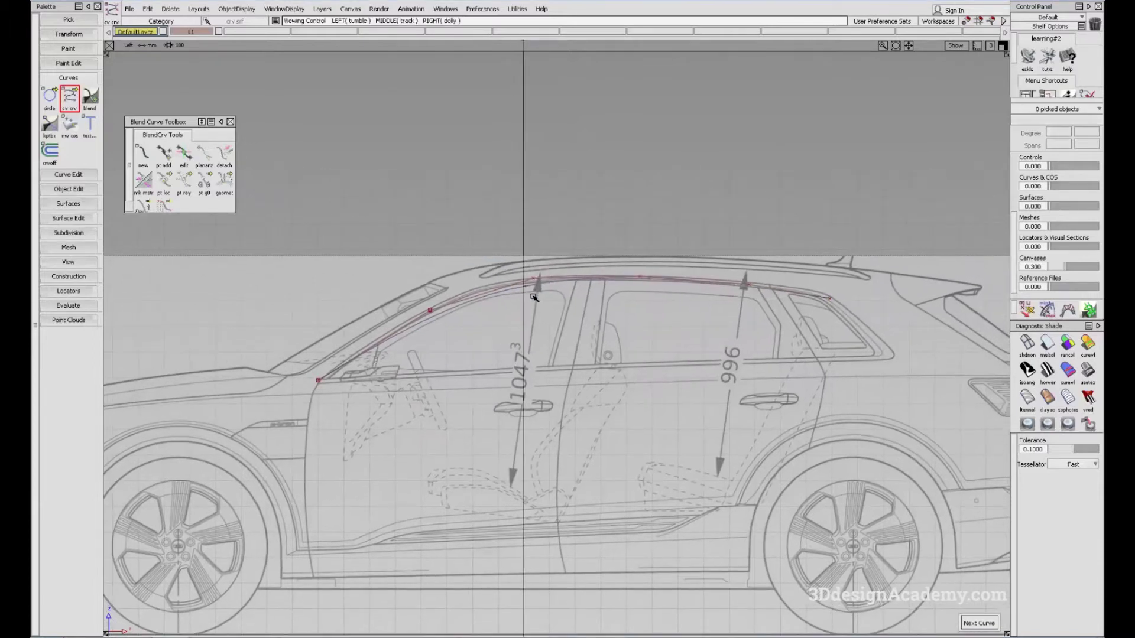
Draw a two-point edit point curve from the windshield base to the top of the rear quarter window.
ctrl+shift+drag(607, 291, 115, 98)
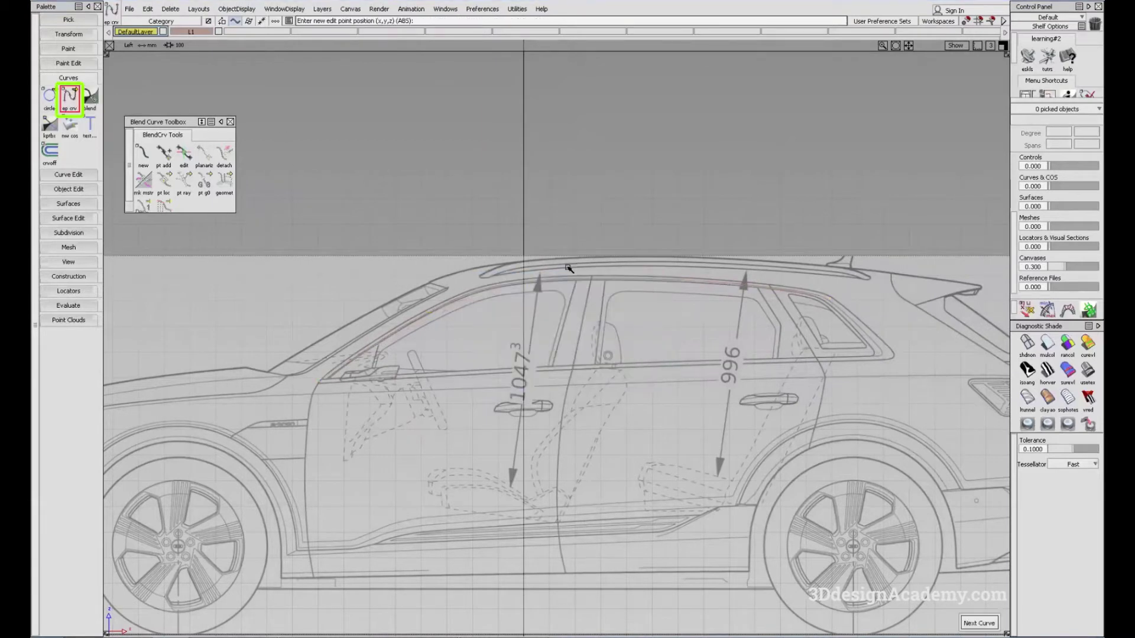
alt+shift+middle_drag(338, 377, 366, 377)
alt+shift+middle_drag(460, 347, 441, 339)
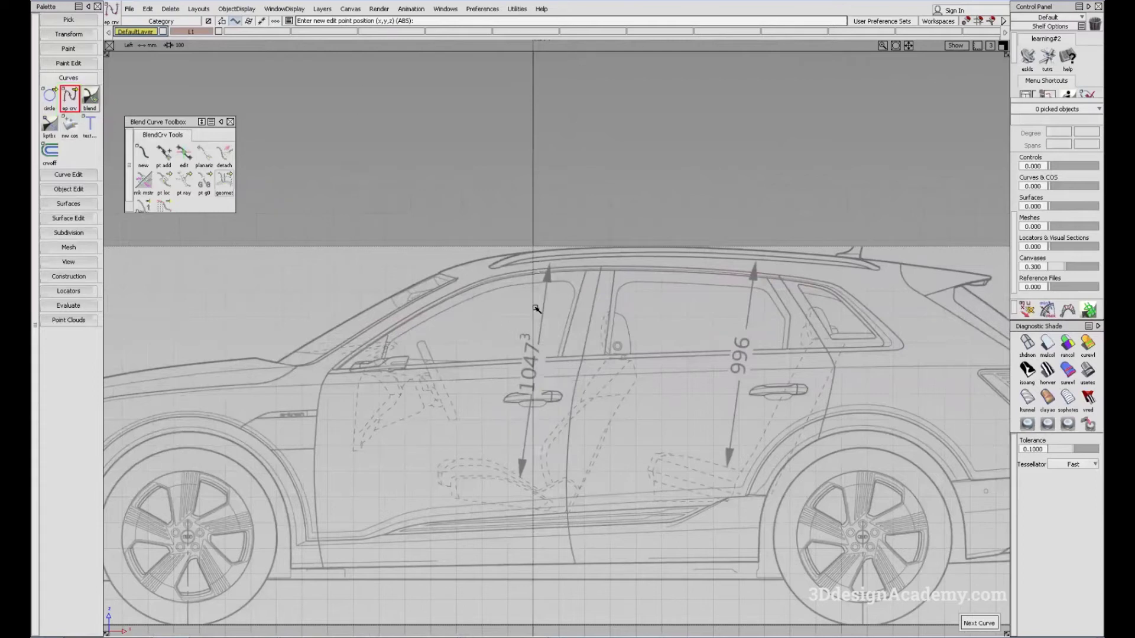
click(332, 371)
click(828, 279)
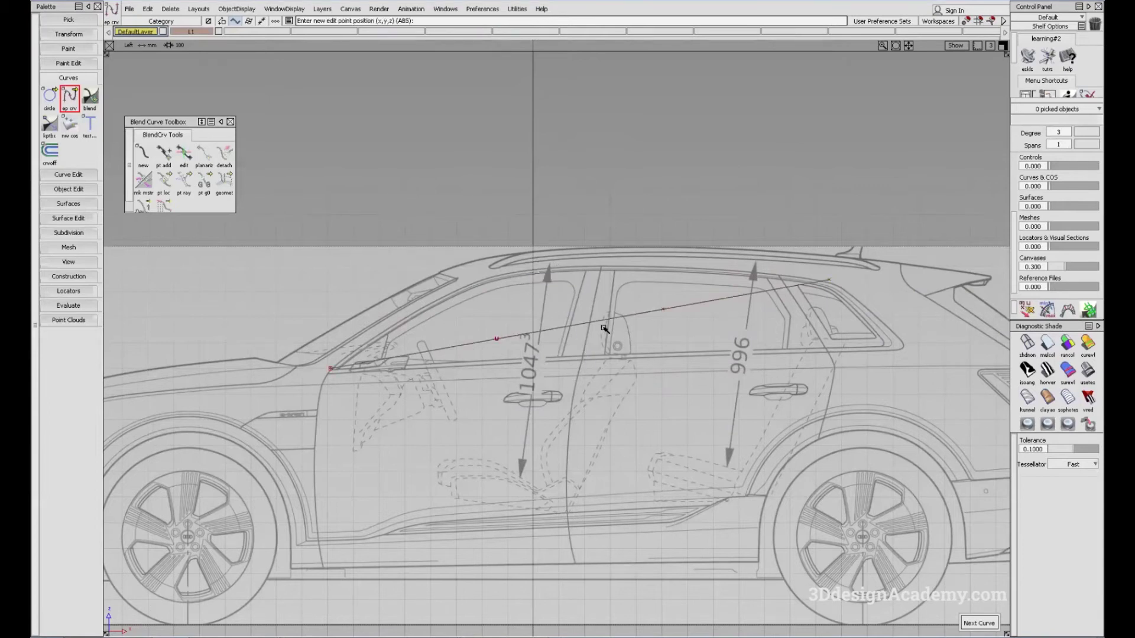
alt+shift+middle_drag(604, 329, 594, 319)
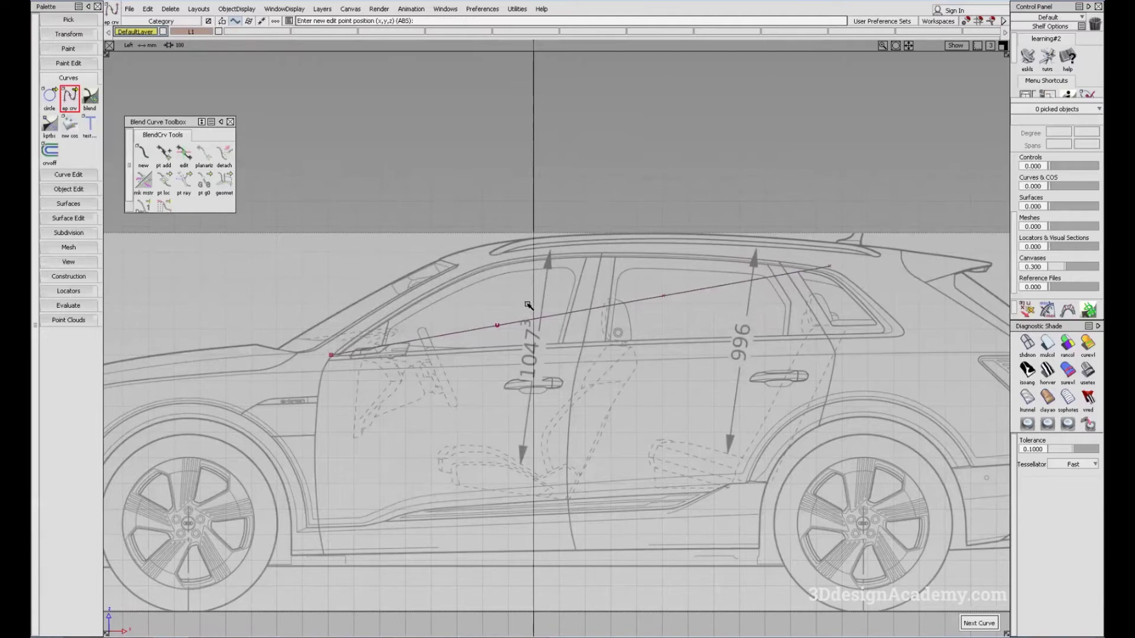
Move the edit point curve's two middle CVs up and forward so the curve bows along the upper window line.
ctrl+shift+drag(487, 303, 517, 300)
drag(454, 281, 695, 372)
ctrl+shift+middle_drag(660, 345, 672, 364)
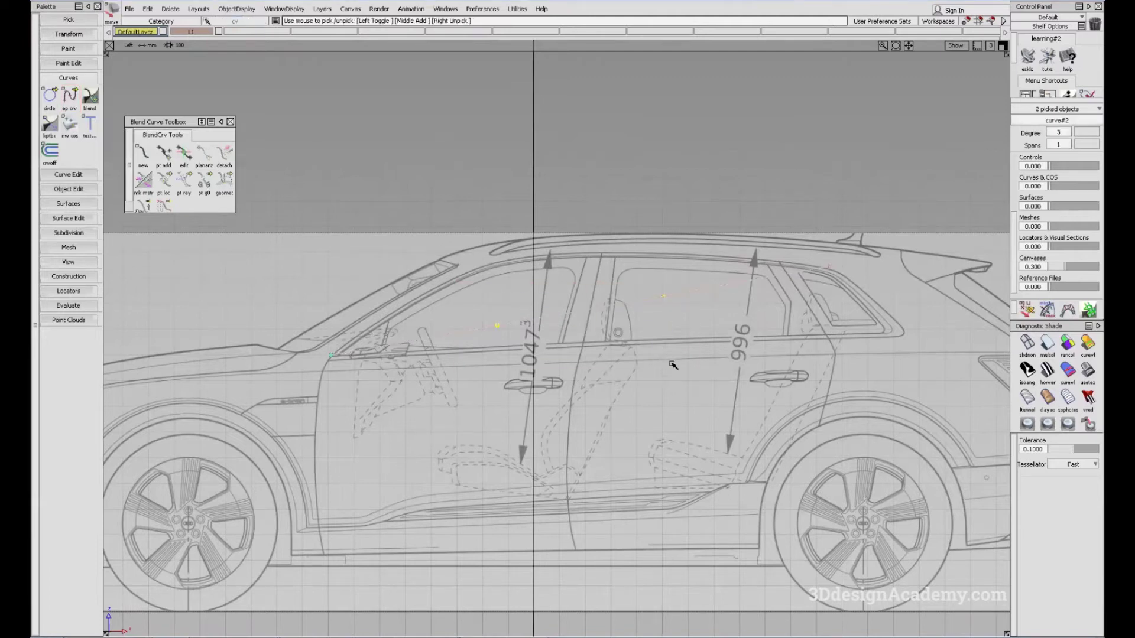
drag(674, 365, 613, 299)
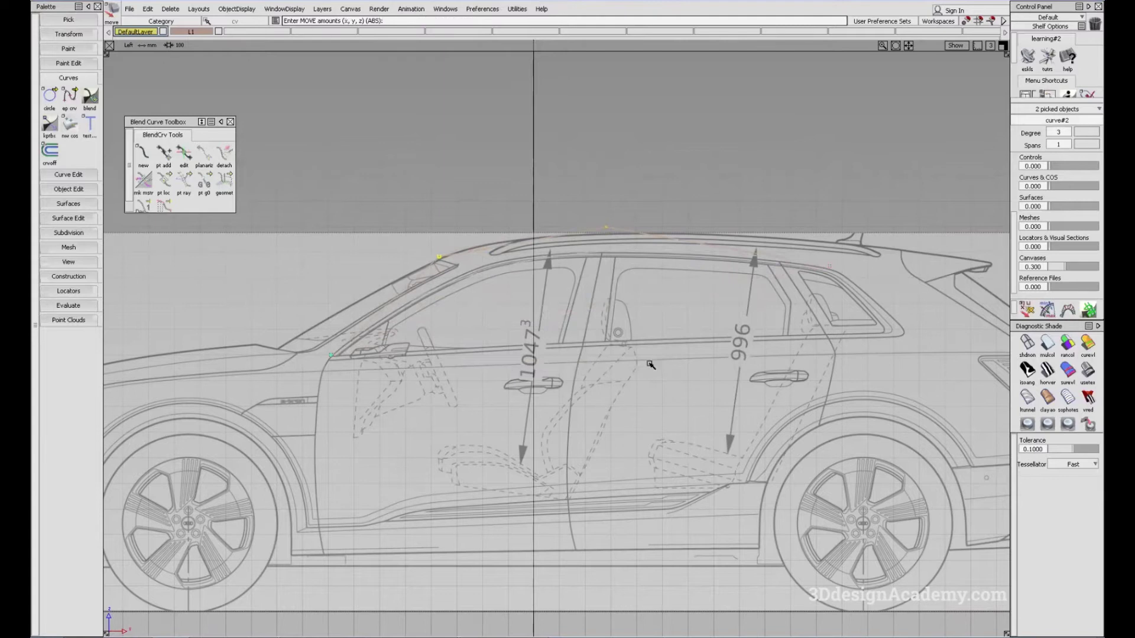
ctrl+shift+drag(661, 349, 649, 302)
alt+shift+middle_drag(649, 302, 664, 303)
ctrl+shift+drag(679, 339, 670, 297)
alt+shift+middle_drag(663, 308, 684, 302)
ctrl+shift+drag(712, 339, 694, 292)
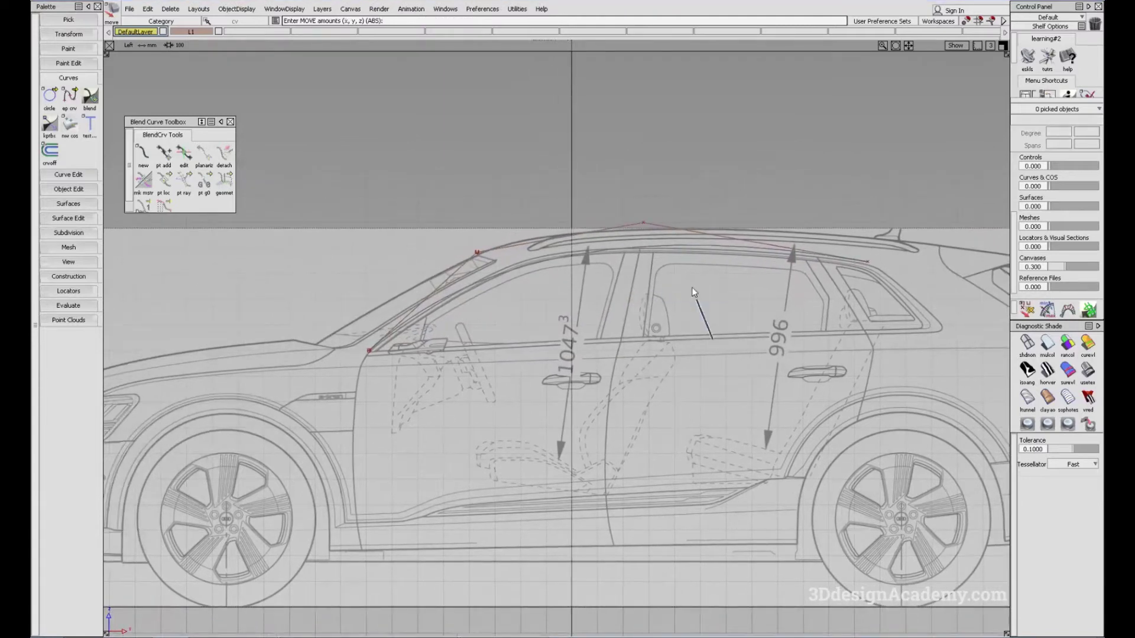
alt+shift+middle_drag(694, 292, 665, 305)
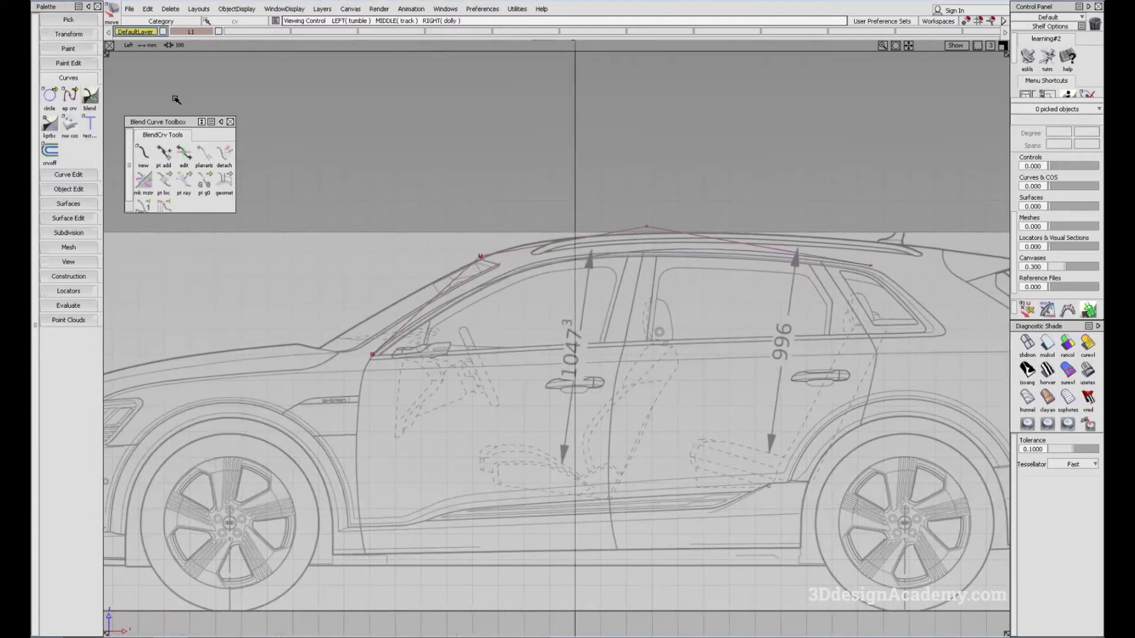
Review and accept the New CV Curve options, and set the New Edit Point Curve degree to 5.
drag(70, 96, 90, 102)
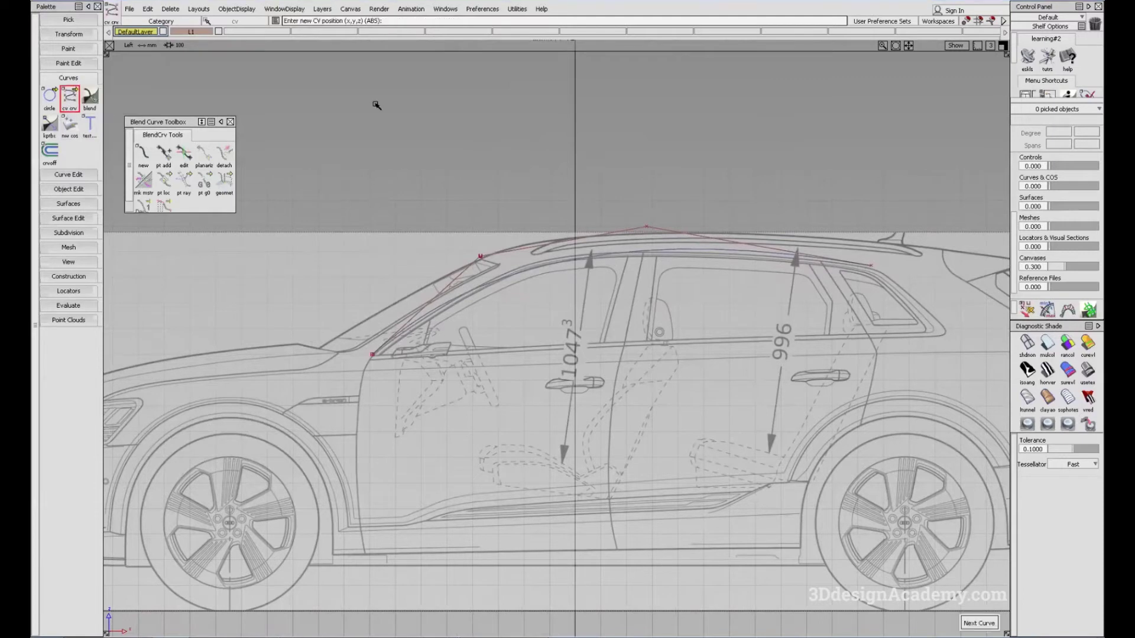
double_click(70, 95)
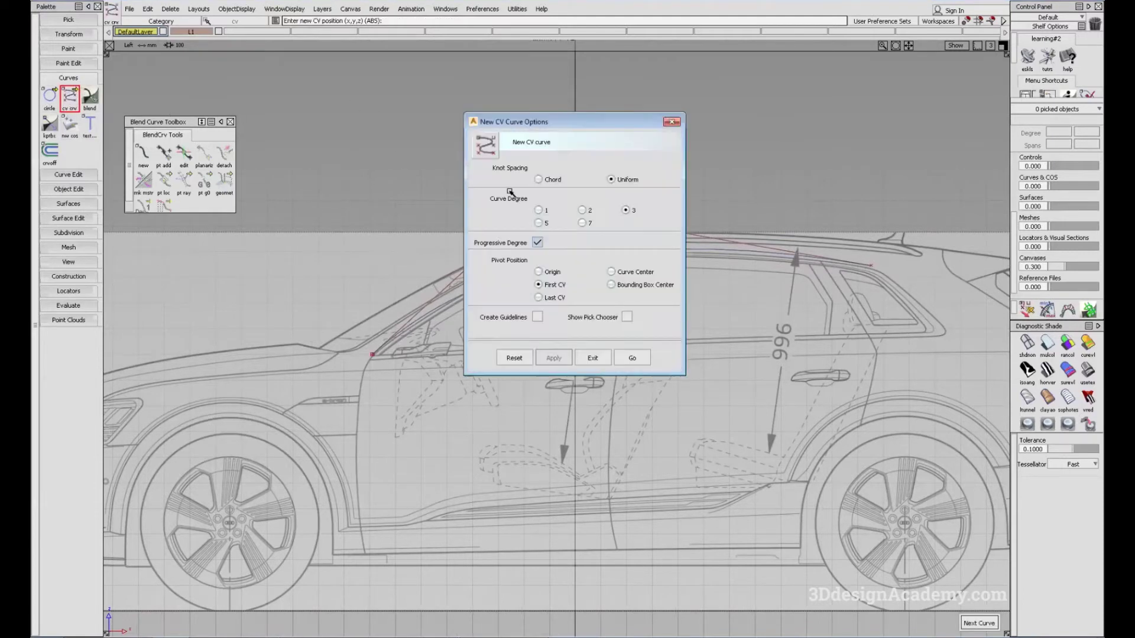
click(634, 358)
drag(69, 96, 111, 95)
double_click(70, 96)
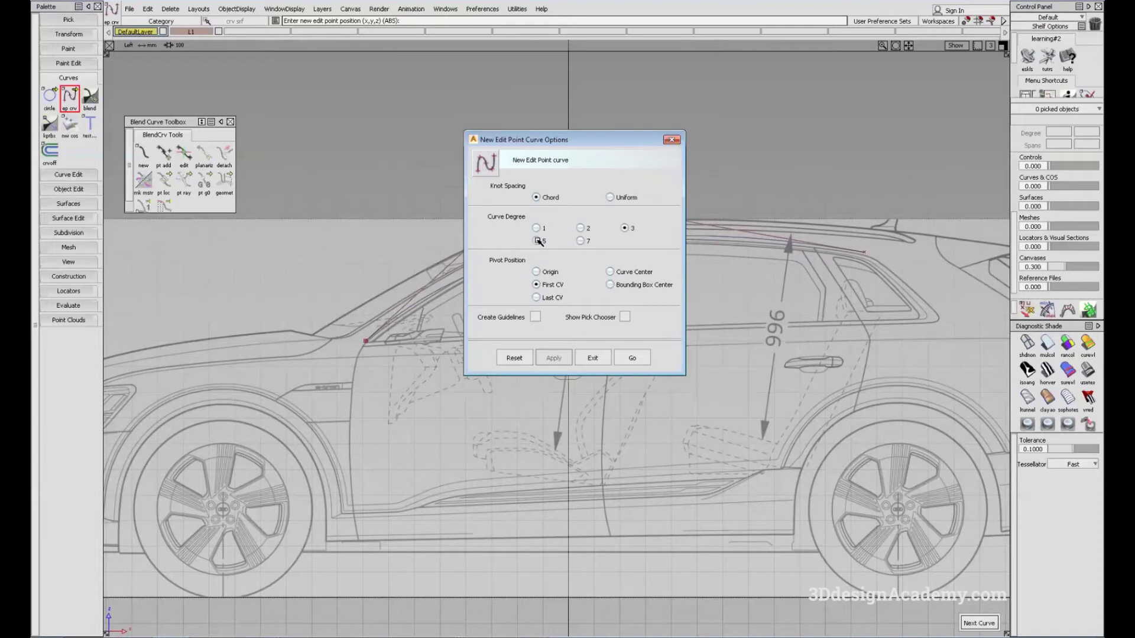
click(631, 358)
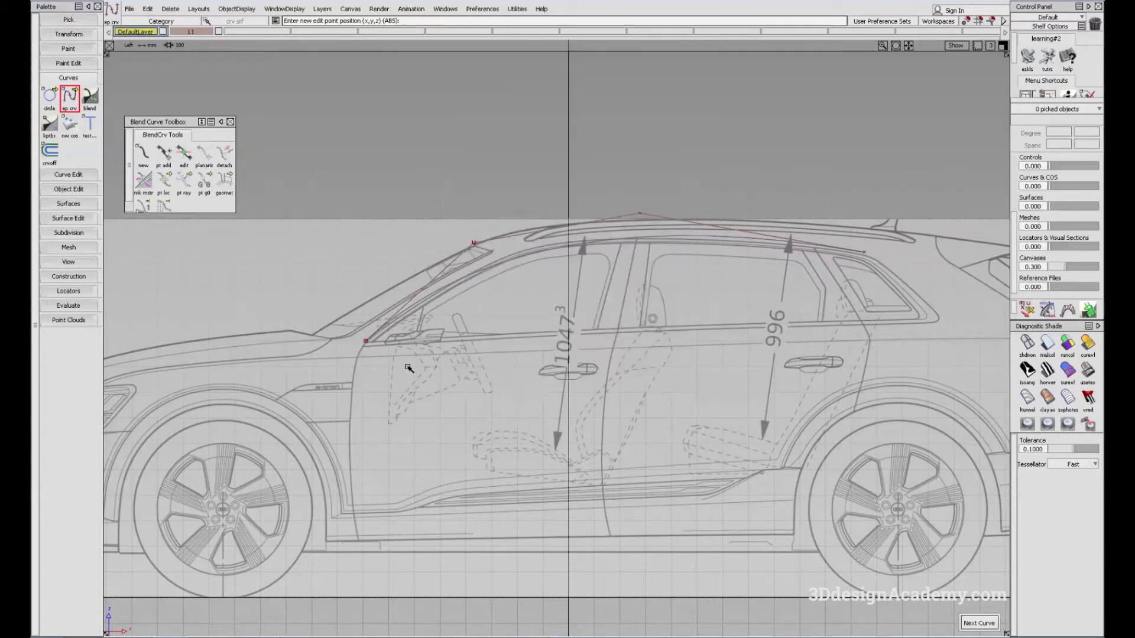
Draw a degree 5 edit point curve below the windows, from ahead of the front door to behind the rear door.
click(347, 357)
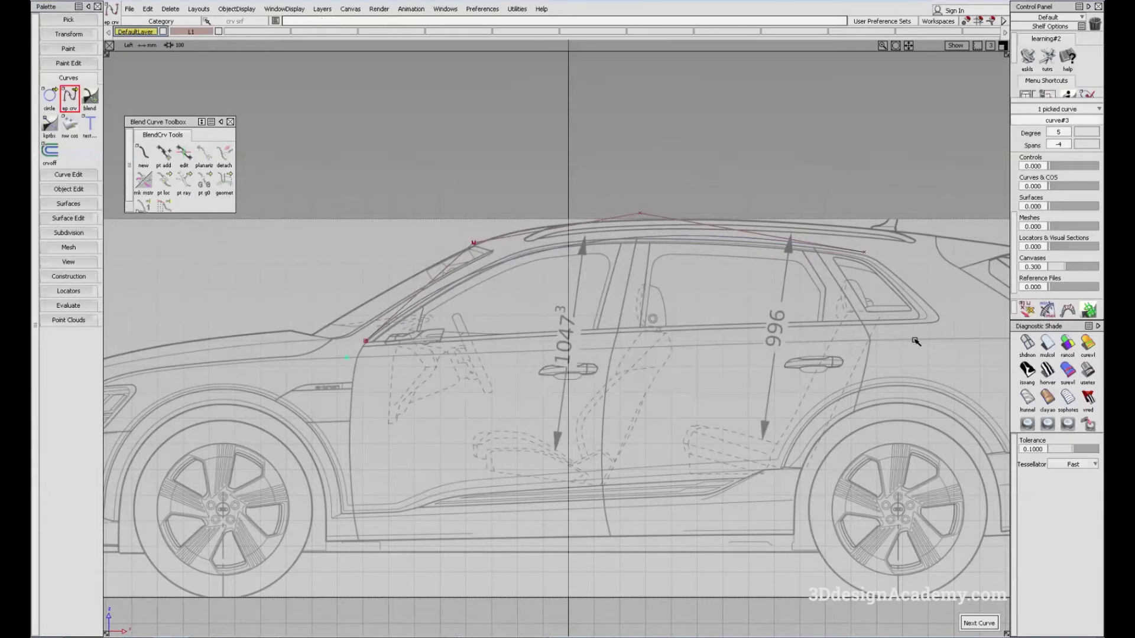
click(957, 340)
alt+shift+middle_drag(800, 351, 778, 332)
ctrl+shift+drag(659, 406, 667, 339)
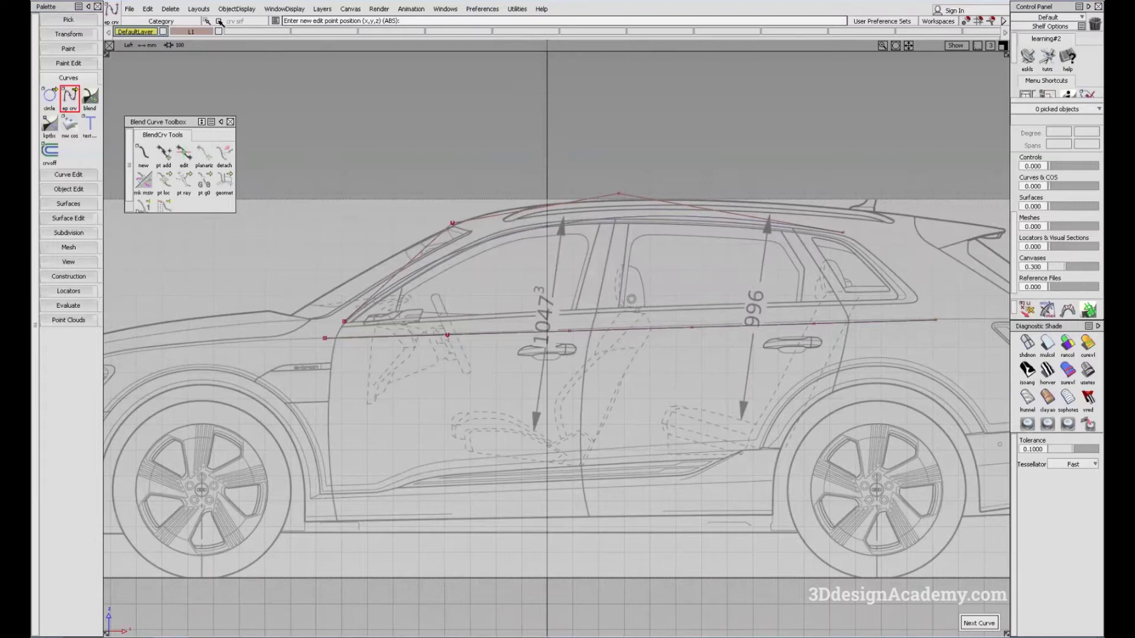
Hide layer L1 with the blueprint and delete the nearly straight degree 5 curve.
click(220, 32)
mouse_move(616, 320)
alt+shift+middle_down()
mouse_move(598, 309)
mouse_move(570, 319)
mouse_move(608, 332)
alt+shift+middle_up()
ctrl+shift+drag(555, 288, 636, 326)
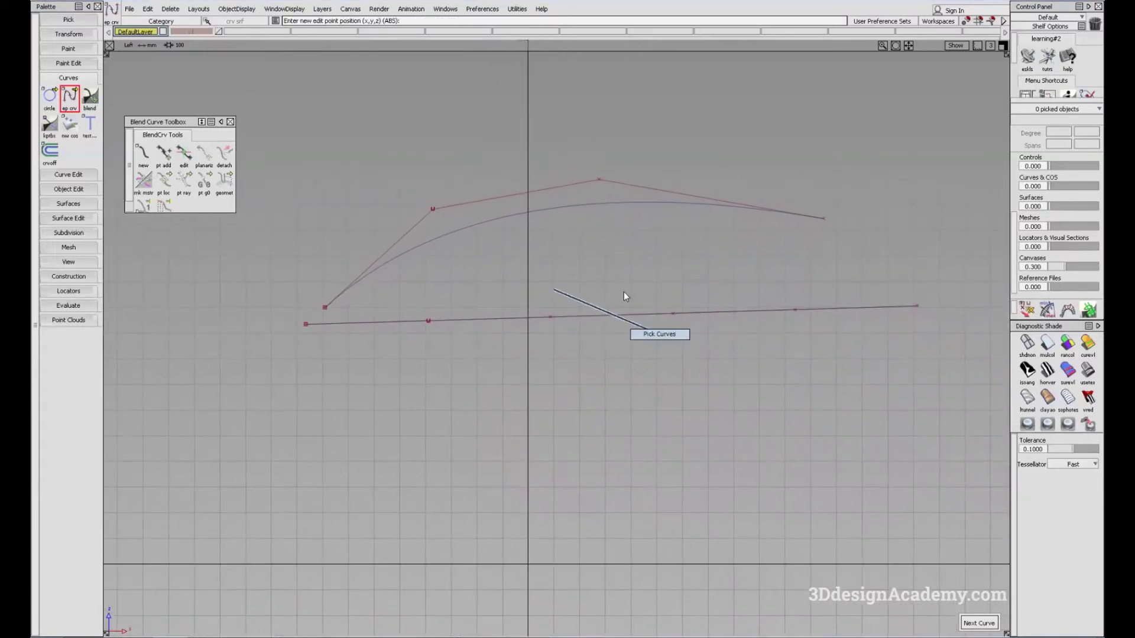
click(621, 317)
alt+shift+middle_drag(620, 324, 628, 338)
key(Delete)
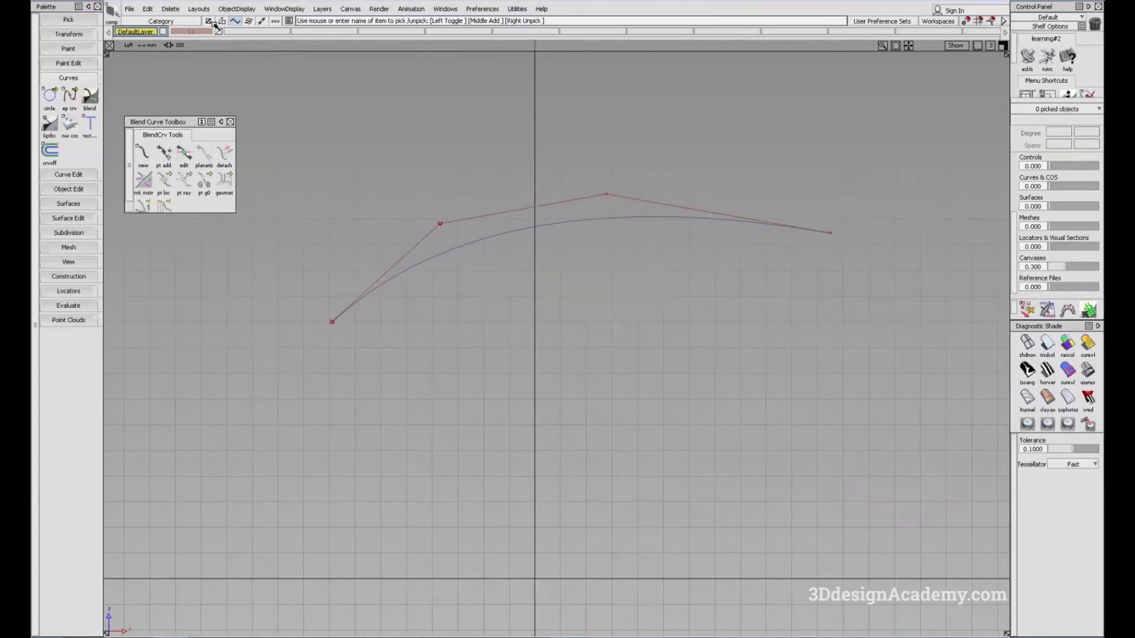
Check the remaining curve in perspective, and show layer L1 again in the left view.
click(236, 8)
click(241, 26)
key(F8)
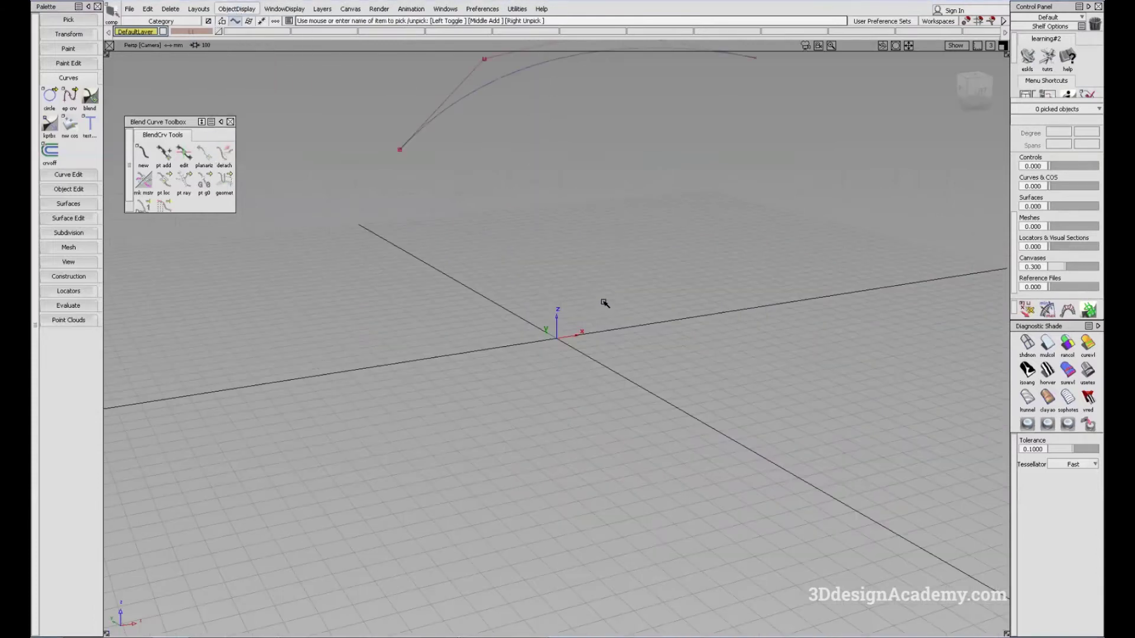
click(237, 9)
click(242, 37)
click(219, 31)
key(F6)
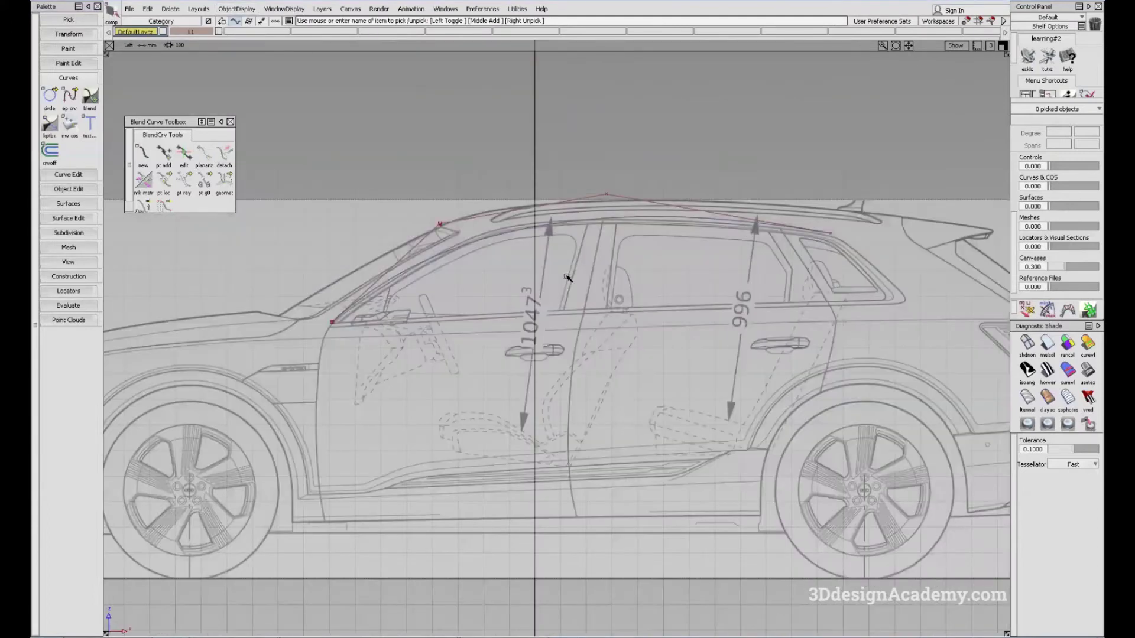
Switch to the perspective view, orbit to the blueprint, and set the canvas transparency to 0.7.
alt+shift+middle_drag(654, 346, 702, 354)
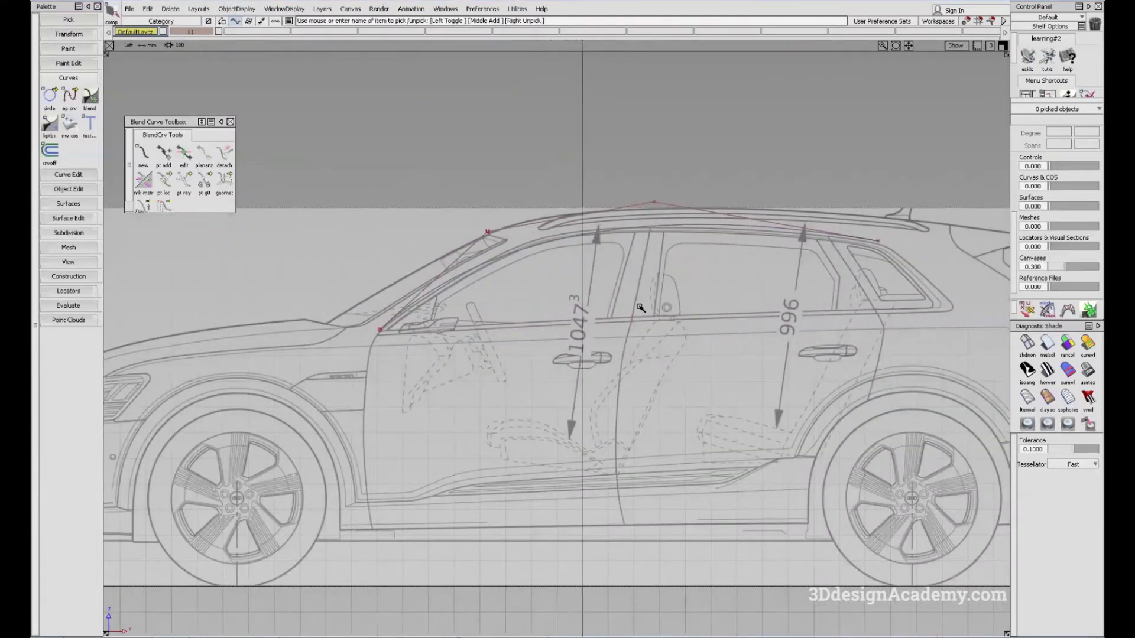
key(F8)
alt+shift+middle_drag(572, 141, 577, 213)
alt+shift+drag(576, 213, 618, 251)
click(1043, 269)
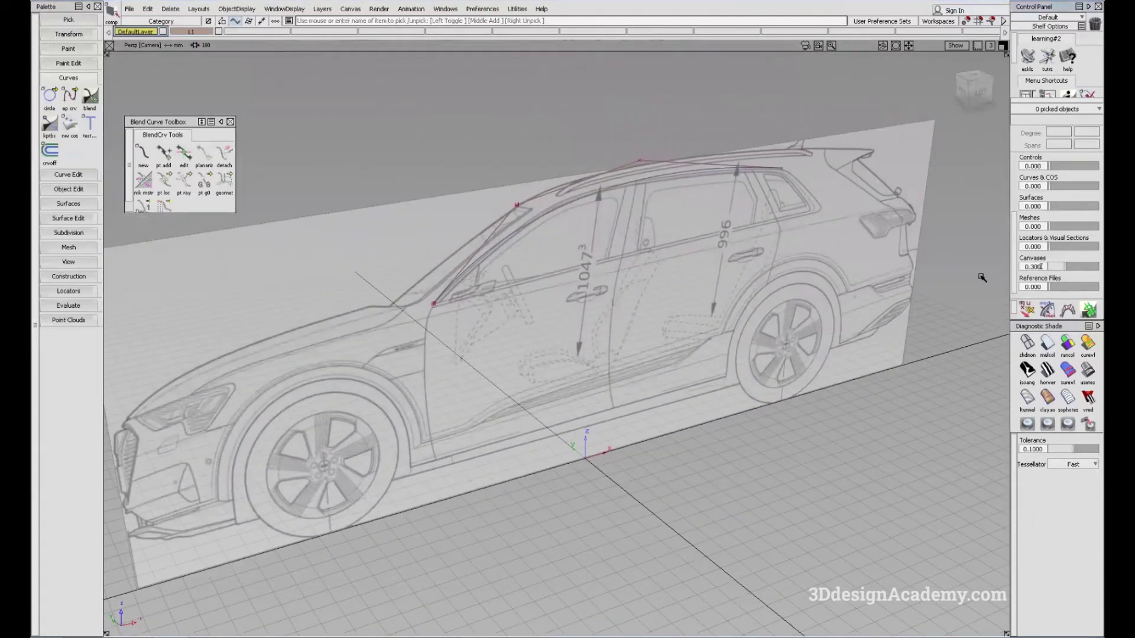
text(.7)
key(Return)
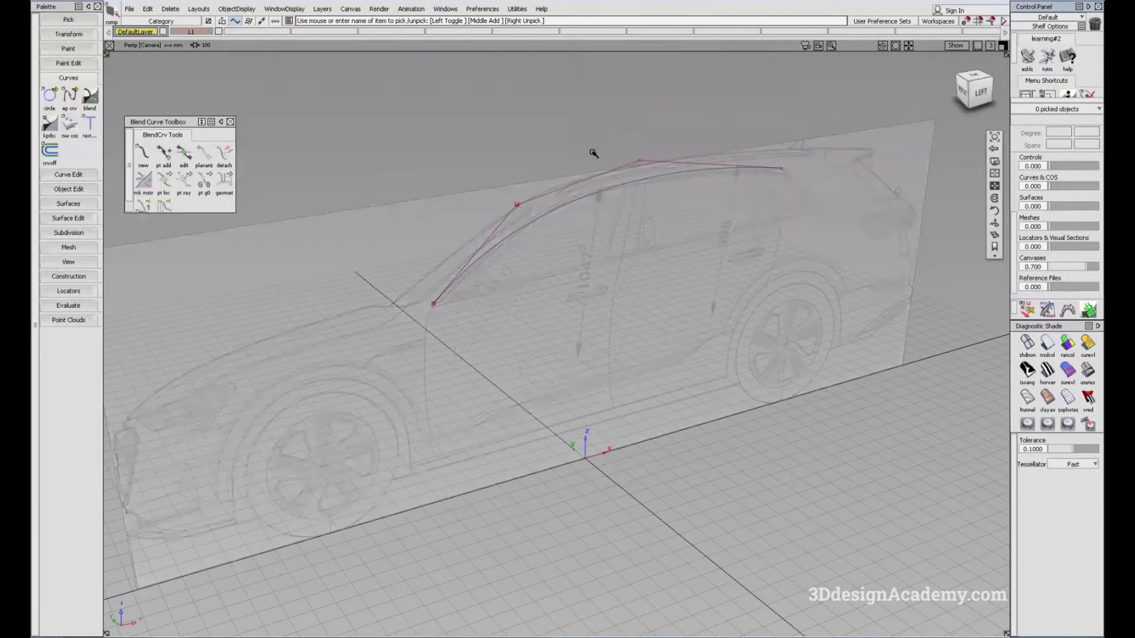
Try to move the roof curve's second CV in the Y direction in the perspective view.
alt+shift+drag(595, 152, 506, 175)
click(514, 214)
ctrl+shift+drag(527, 227, 580, 290)
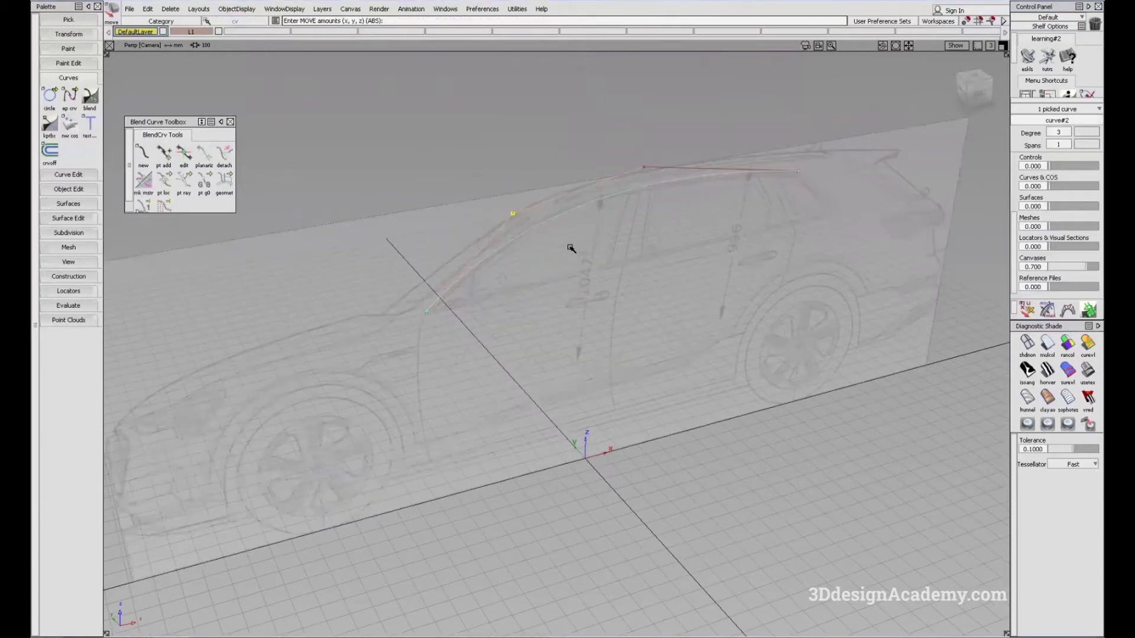
drag(570, 248, 532, 257)
right_drag(575, 292, 555, 246)
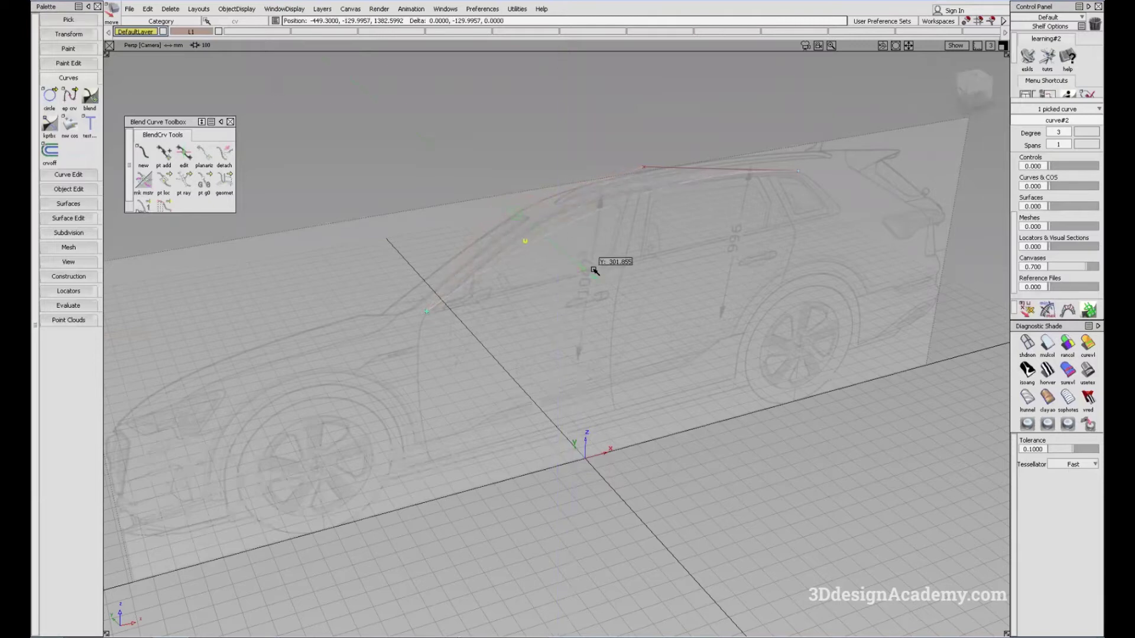
key(shift+alt)
alt+shift+drag(627, 259, 469, 220)
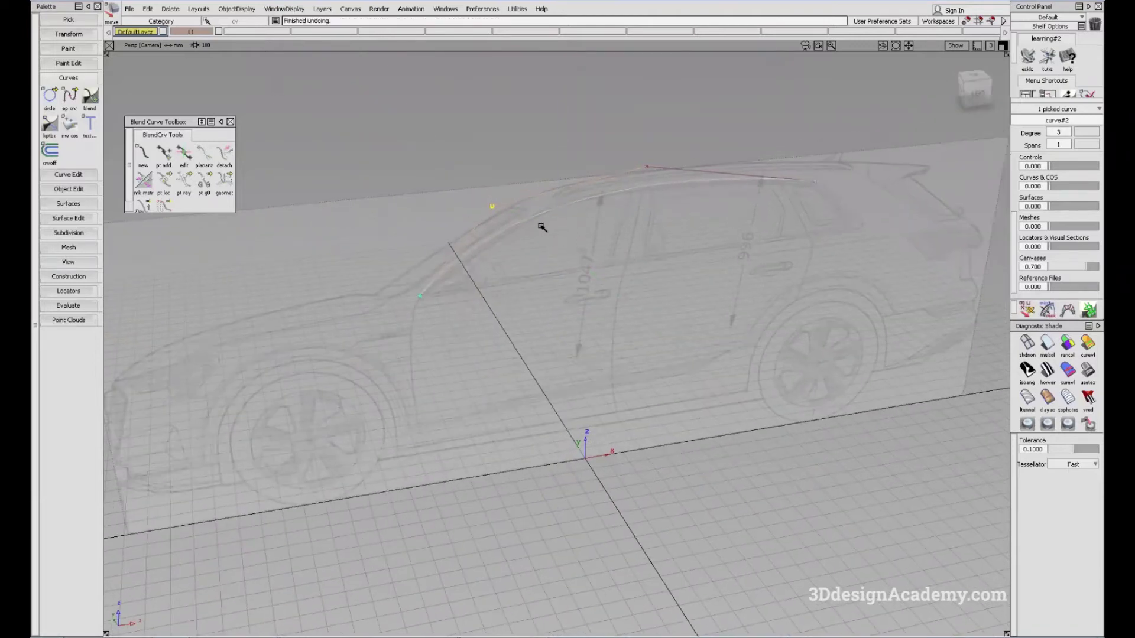
drag(539, 228, 568, 223)
In the left view, move the roof curve's second CV about 161 mm in X and 94 mm in Z.
key(F6)
alt+shift+middle_drag(571, 290, 558, 317)
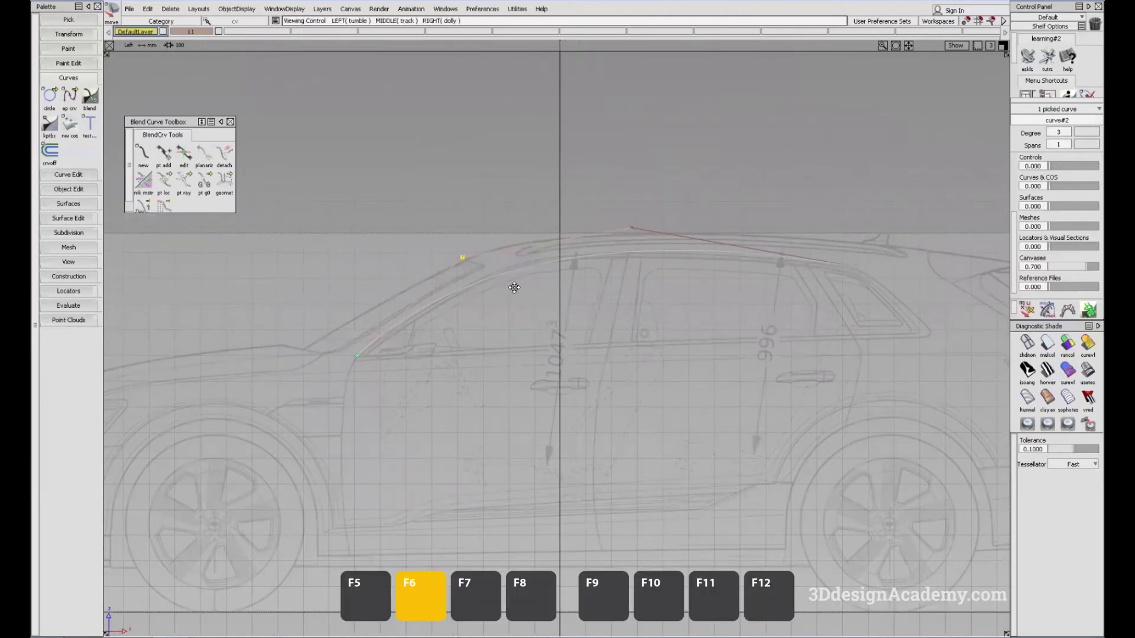
alt+shift+middle_drag(514, 286, 528, 300)
ctrl+shift+drag(499, 373, 465, 216)
ctrl+shift+drag(421, 264, 486, 261)
click(477, 272)
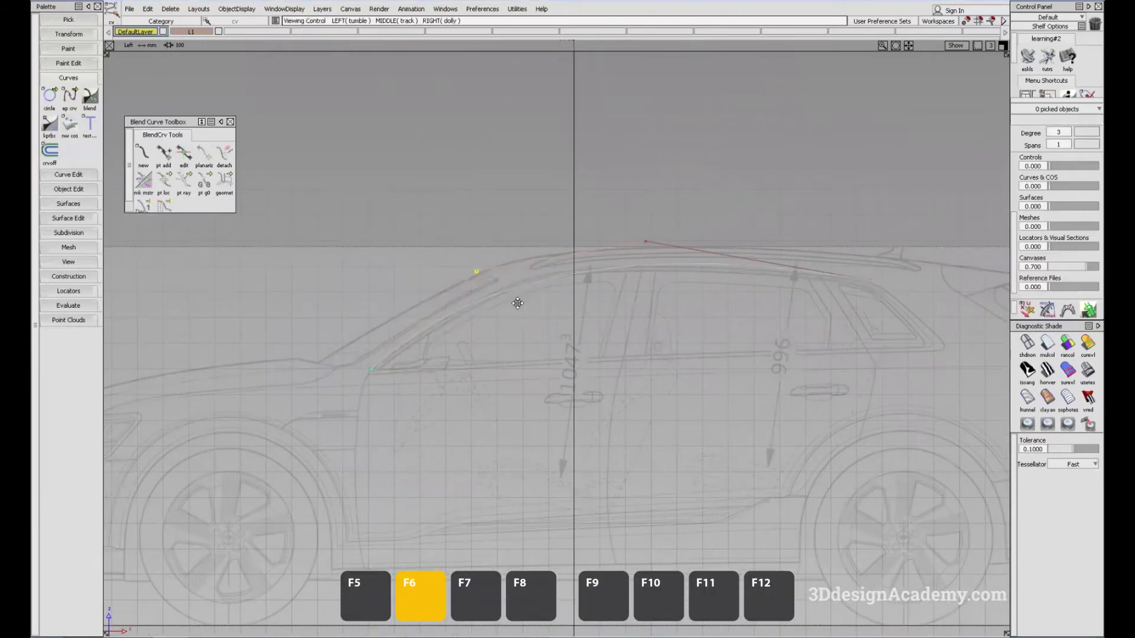
alt+shift+middle_drag(517, 301, 509, 307)
ctrl+shift+middle_drag(527, 350, 528, 303)
mouse_move(526, 325)
mouse_down()
mouse_move(530, 305)
mouse_move(544, 311)
mouse_move(557, 289)
mouse_move(540, 312)
mouse_up()
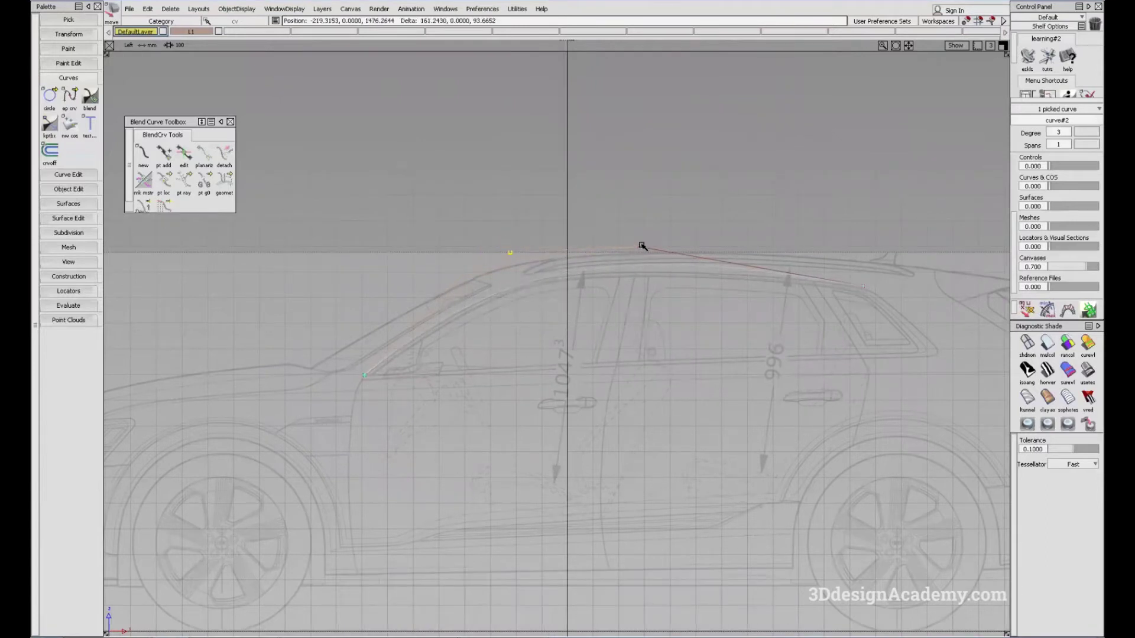
Move the roof curve's third CV forward along the roofline, closer to the second CV, and unpick everything.
drag(639, 247, 614, 249)
alt+shift+middle_drag(620, 272, 681, 268)
ctrl+shift+drag(682, 269, 684, 297)
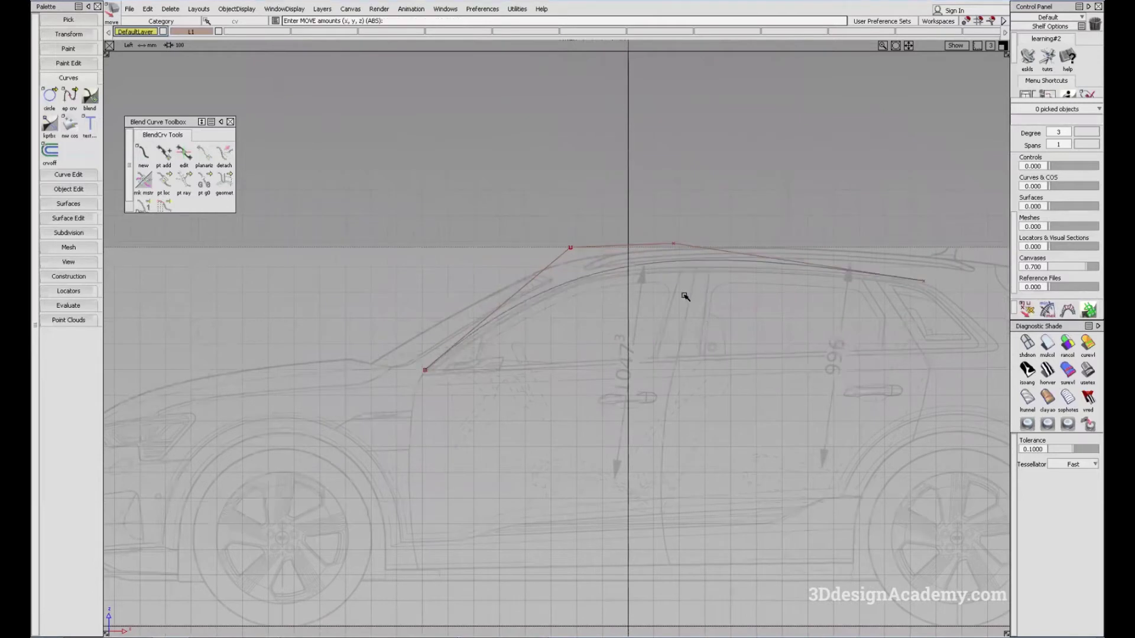
Pick the roof curve as an object, change its degree to 4, and accept the change.
mouse_move(681, 309)
alt+shift+middle_down()
mouse_move(680, 296)
mouse_move(631, 296)
mouse_move(569, 262)
alt+shift+middle_up()
ctrl+shift+drag(620, 262, 641, 269)
drag(641, 269, 688, 330)
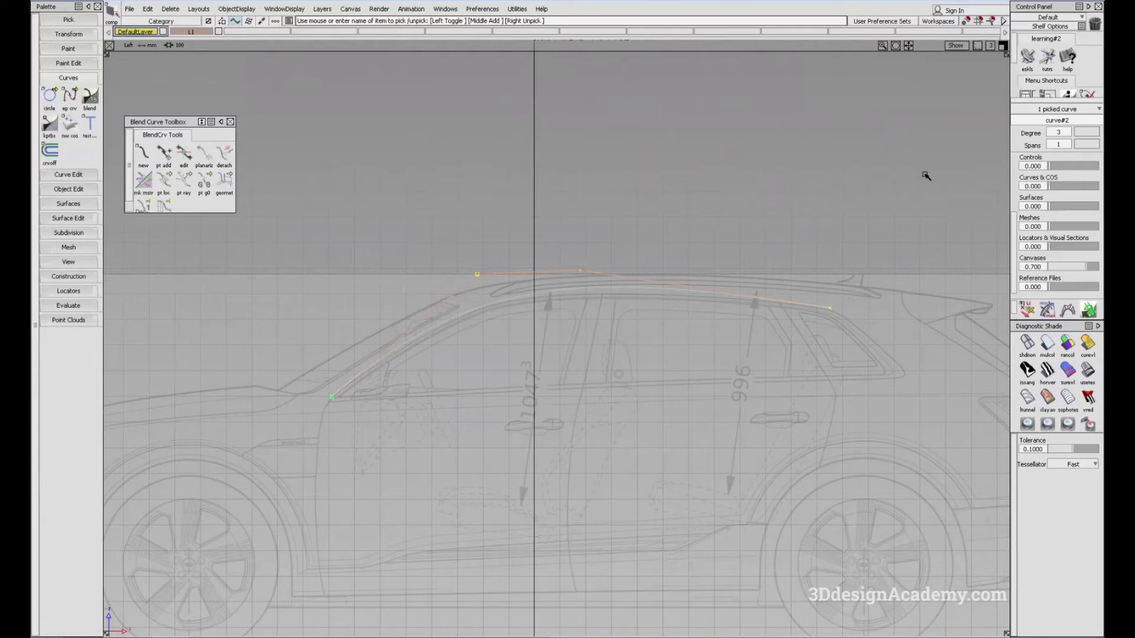
click(1071, 132)
click(1073, 202)
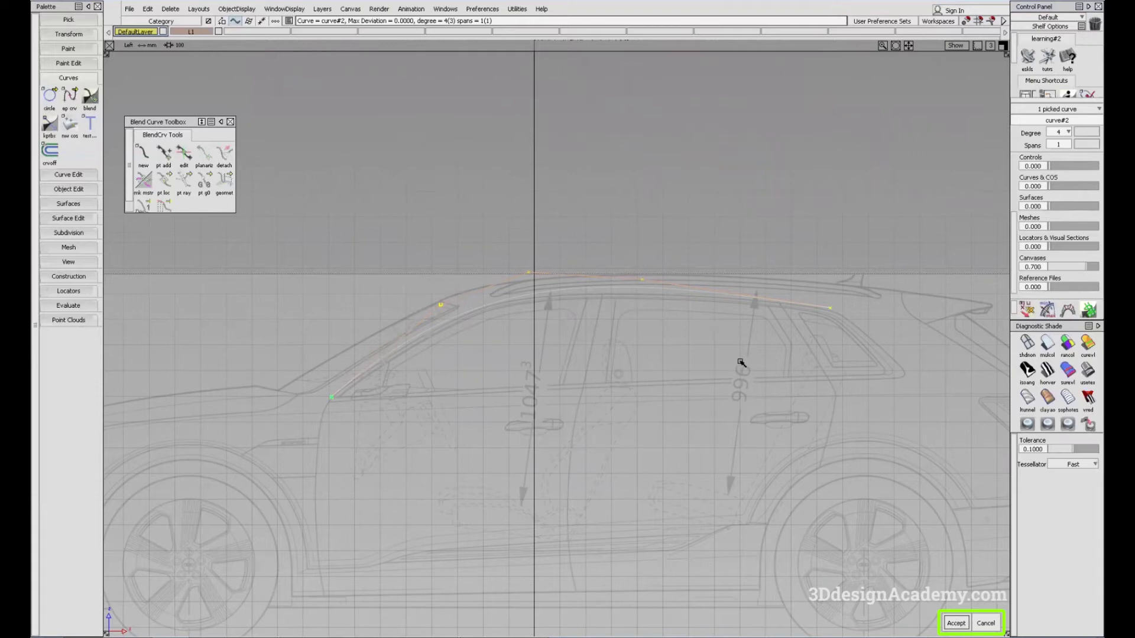
key(space)
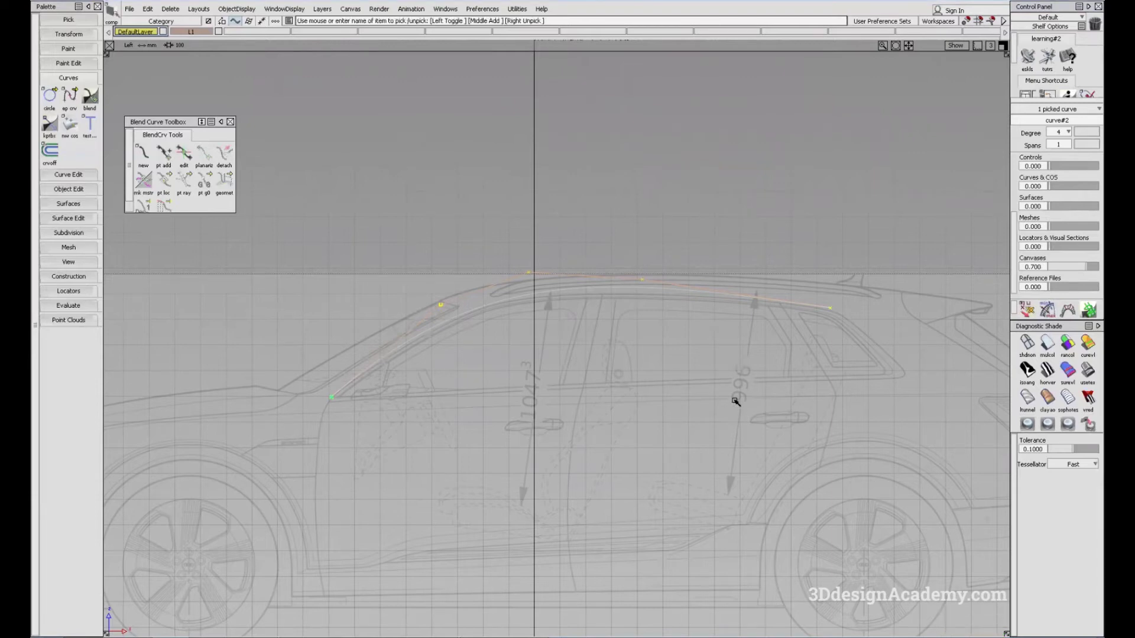
Set the roof curve's number of spans to 2 and accept the change.
click(711, 309)
drag(567, 311, 643, 274)
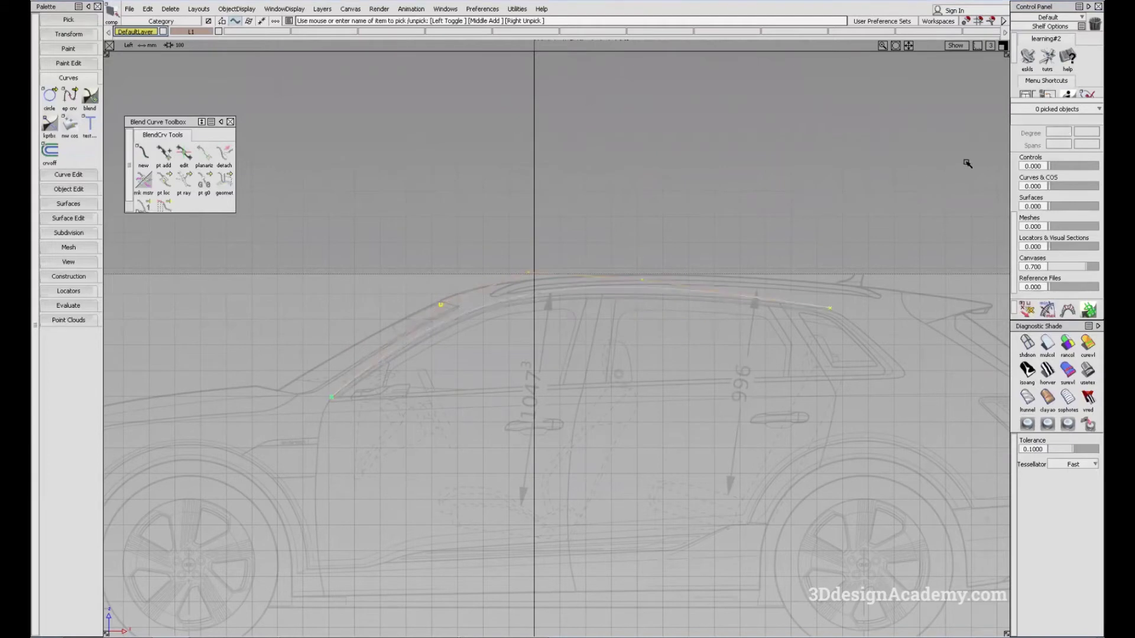
key(ctrl+z)
click(1068, 145)
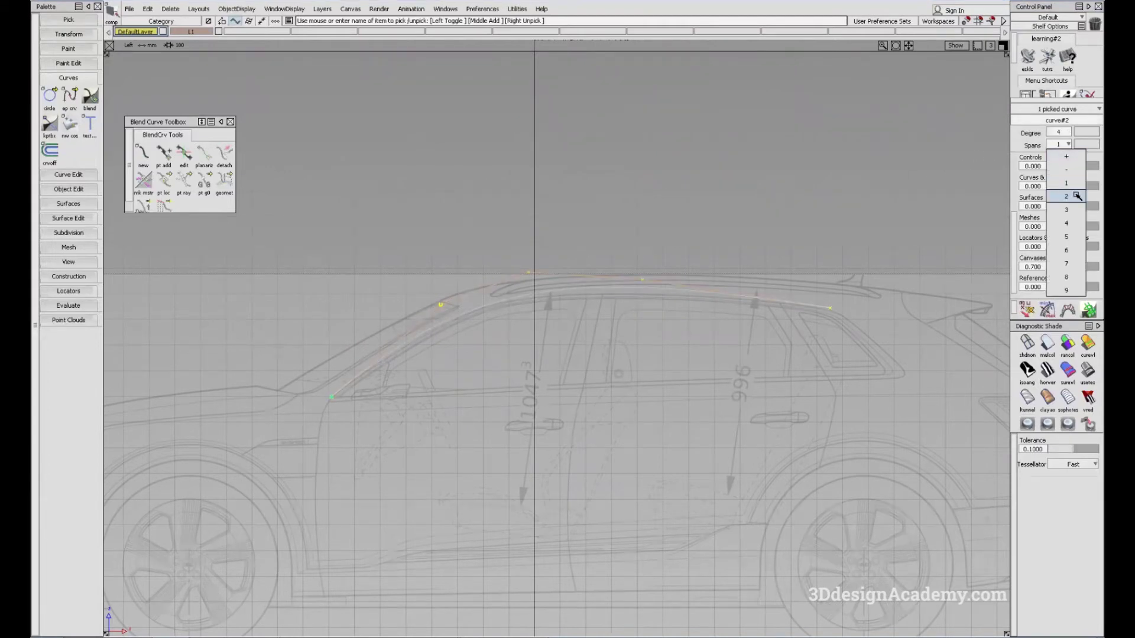
click(1066, 196)
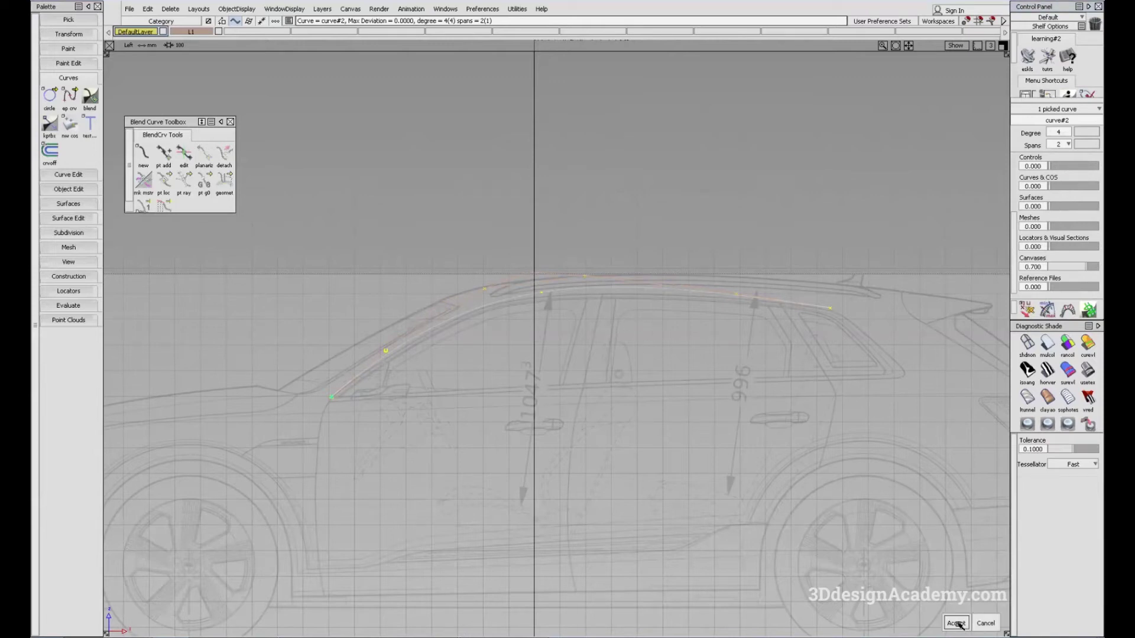
click(952, 622)
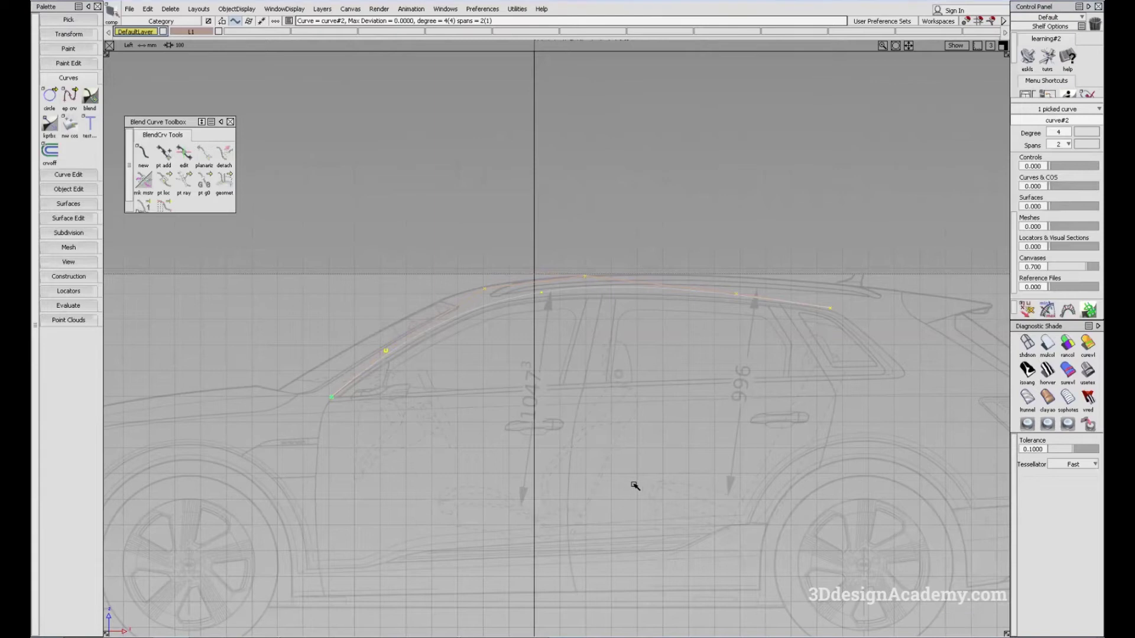
Pick and unpick the roof curve to examine its CVs and edit point against the blueprint's roofline.
alt+shift+middle_drag(603, 463, 666, 488)
ctrl+shift+drag(681, 514, 638, 451)
alt+shift+middle_drag(643, 452, 654, 461)
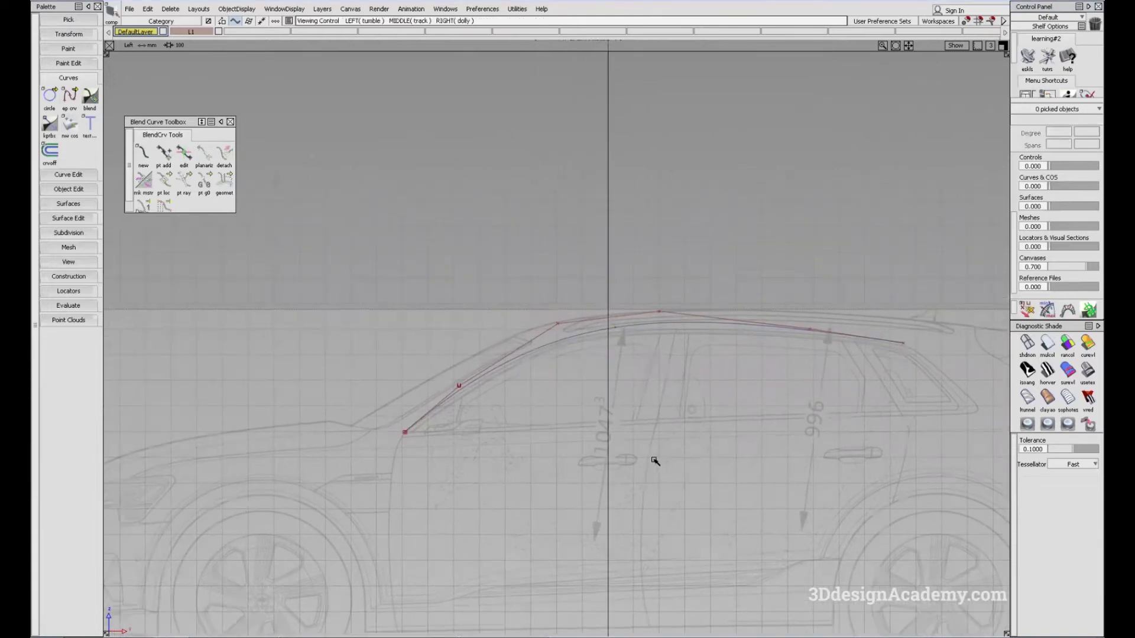
ctrl+shift+drag(651, 505, 636, 426)
alt+shift+middle_drag(660, 411, 631, 421)
ctrl+shift+drag(556, 299, 701, 380)
drag(688, 314, 649, 395)
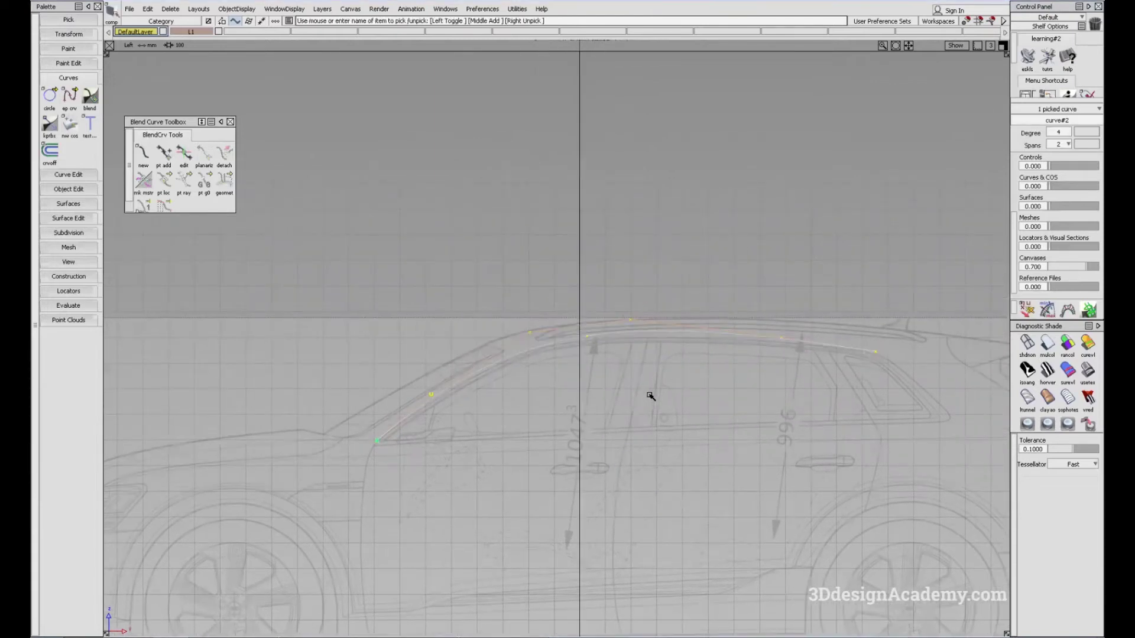
alt+shift+middle_drag(669, 344, 665, 345)
click(814, 283)
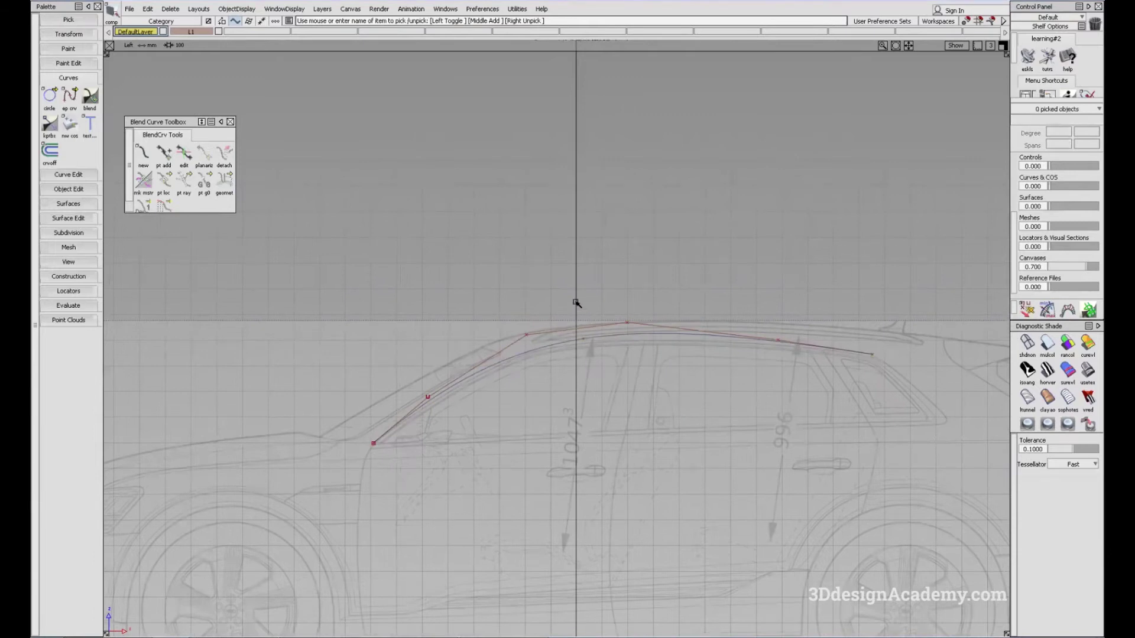
click(710, 341)
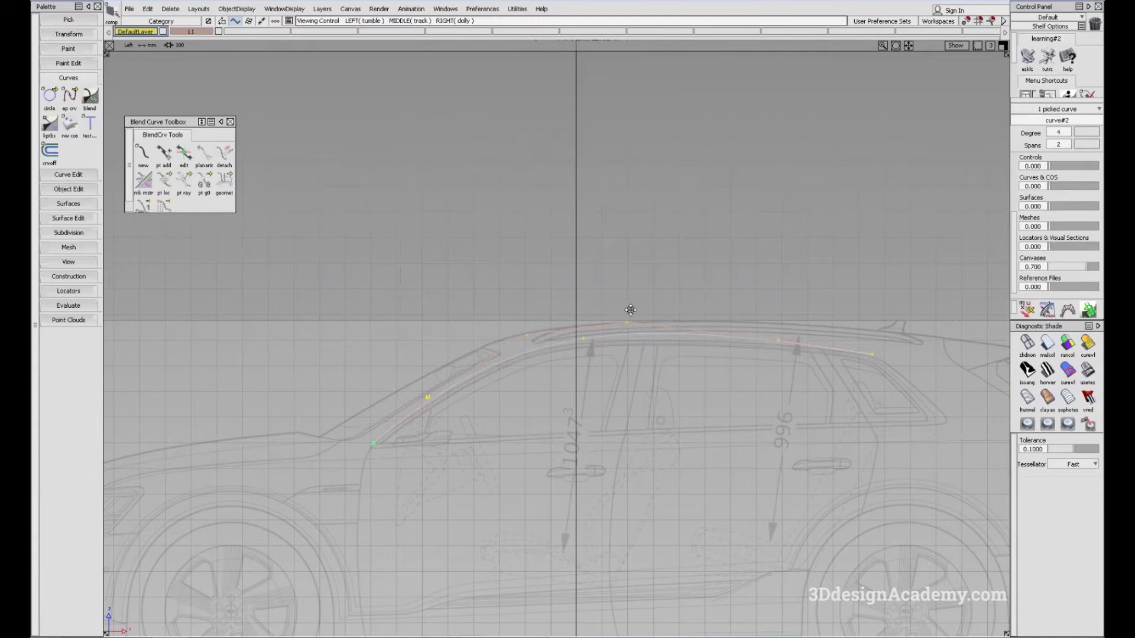
middle_drag(631, 310, 650, 325)
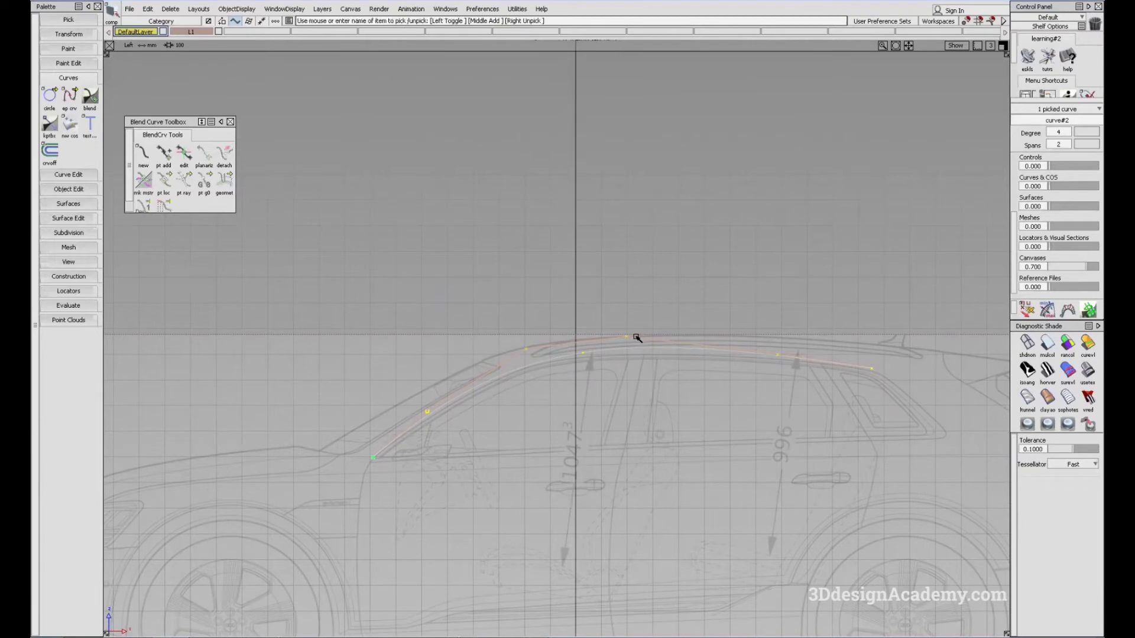
ctrl+shift+drag(438, 373, 384, 214)
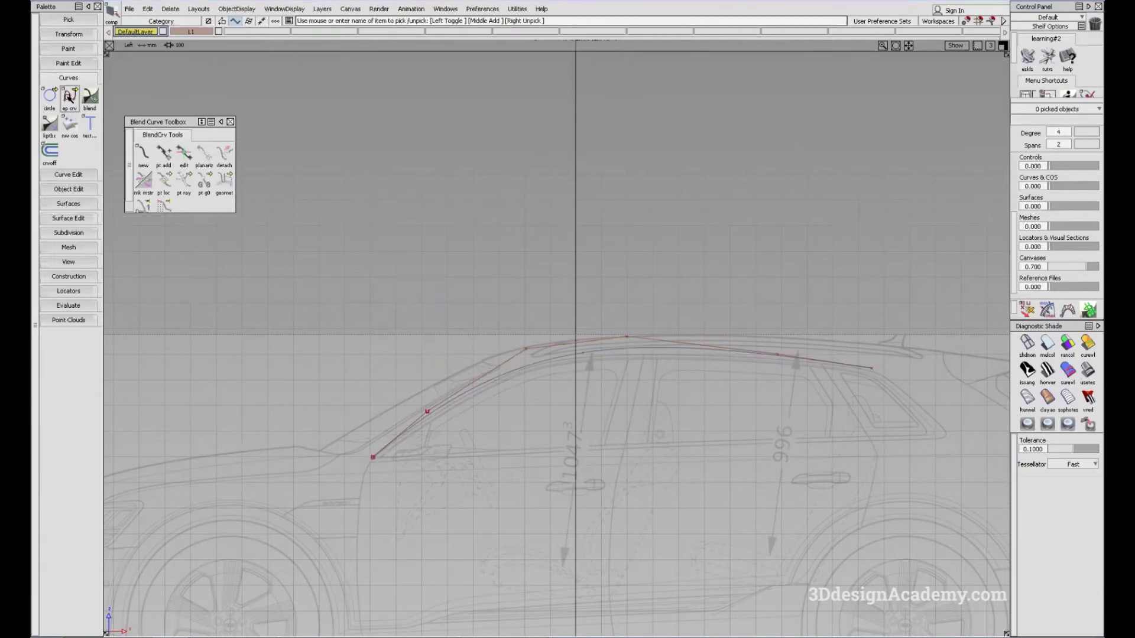
Set the New Edit Point Curve tool's curve degree to 1 and start the tool.
click(69, 98)
alt+shift+middle_drag(478, 201, 484, 230)
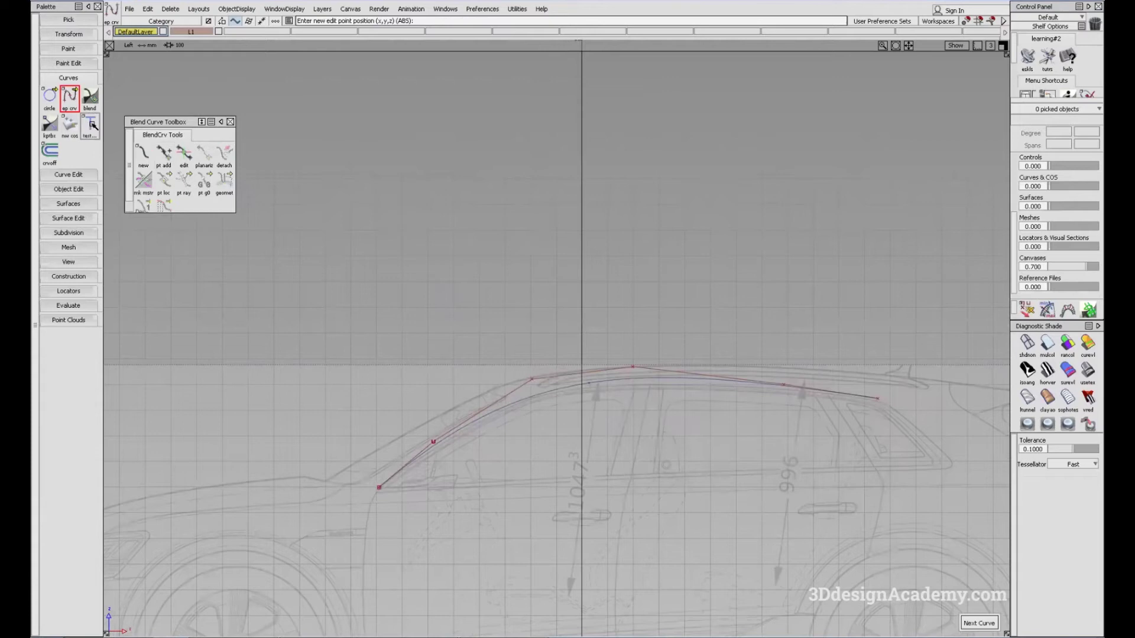
double_click(71, 96)
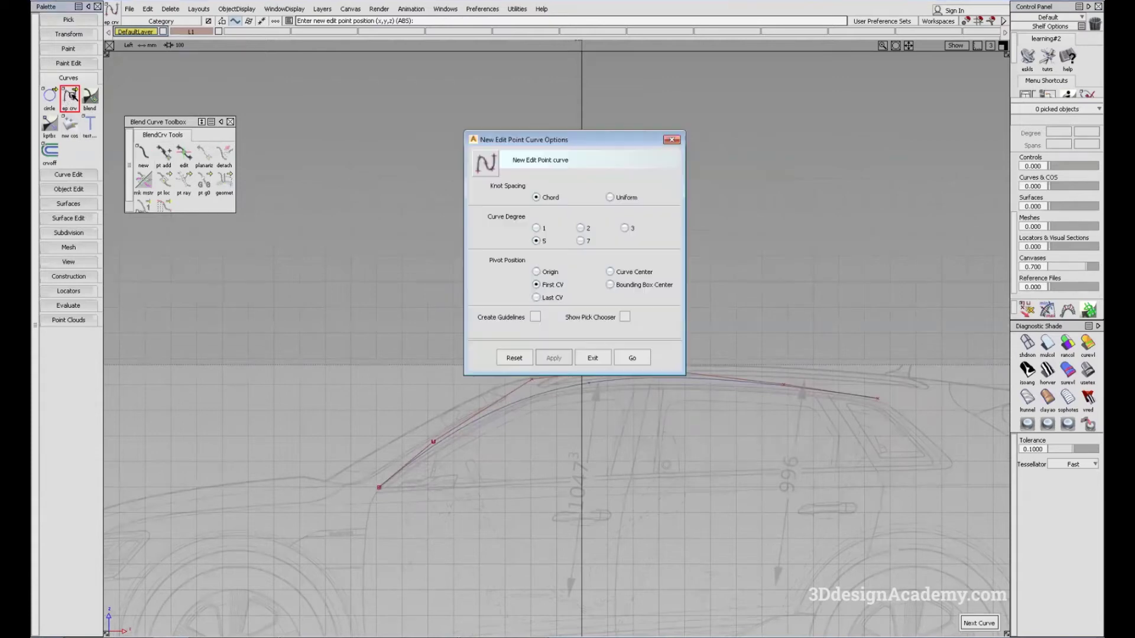
click(537, 228)
click(632, 358)
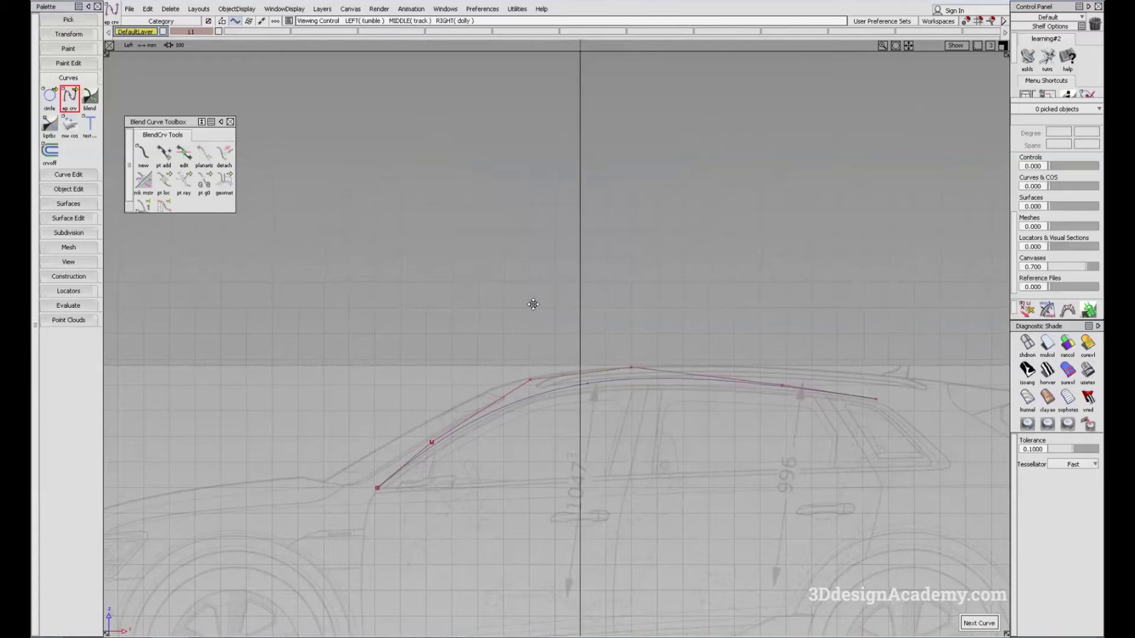
Draw a descending stair-shaped curve with eight edit points at right-angled corners in the empty area above the car.
alt+shift+middle_drag(525, 242, 514, 265)
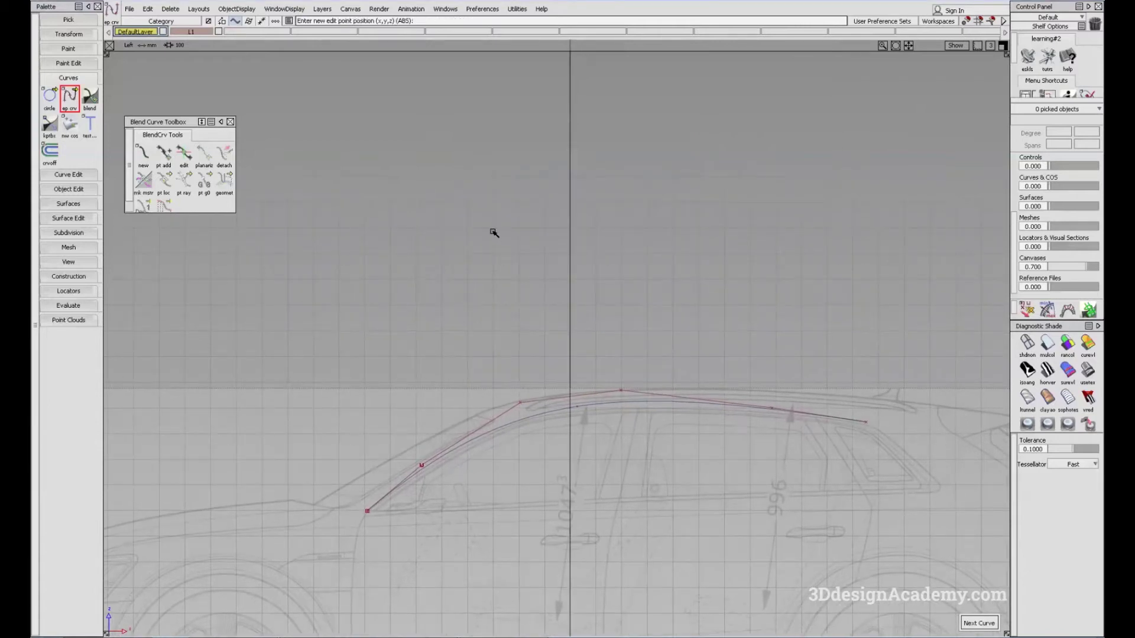
click(467, 203)
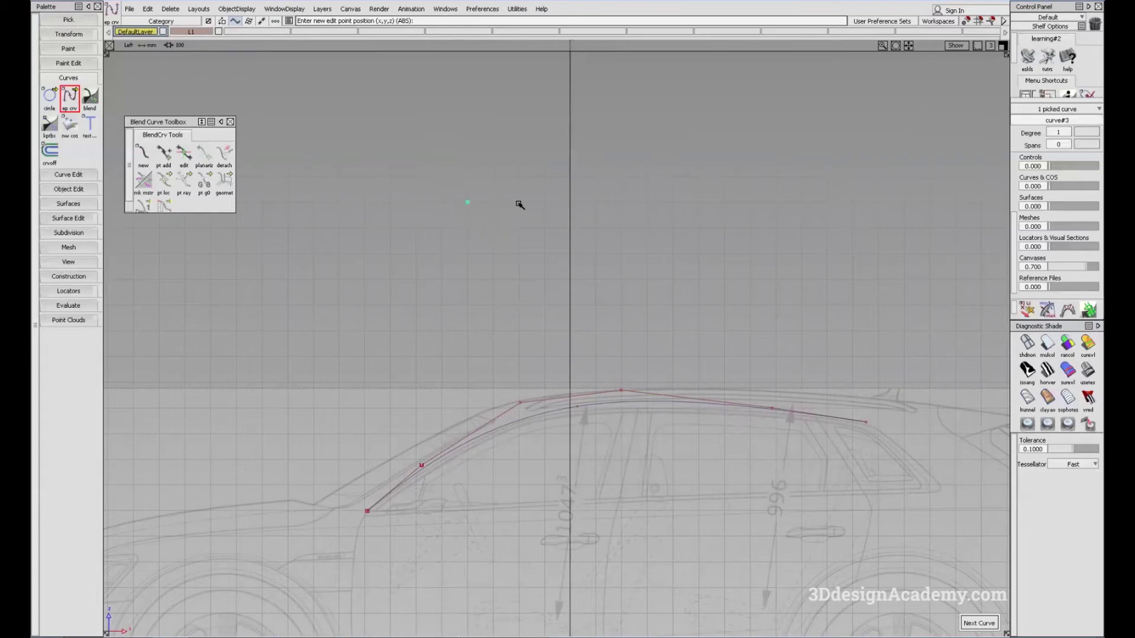
click(519, 202)
click(519, 254)
click(570, 254)
click(570, 305)
click(621, 309)
click(675, 361)
Pick the stair-shaped curve and move it horizontally toward the rear of the car.
ctrl+shift+drag(575, 362, 523, 223)
drag(613, 286, 656, 310)
ctrl+shift+middle_drag(685, 306, 651, 242)
middle_drag(655, 246, 767, 247)
alt+shift+middle_drag(747, 248, 615, 255)
Try to move the stair-shaped curve's sixth CV.
ctrl+shift+drag(604, 323, 497, 207)
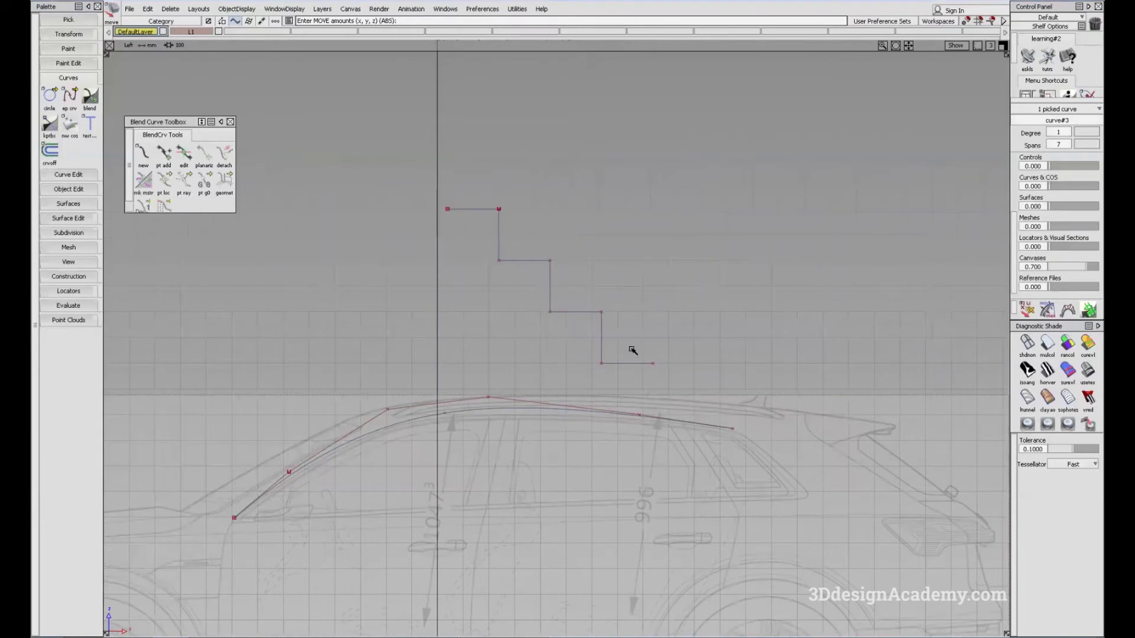
alt+shift+middle_drag(650, 333, 641, 338)
ctrl+shift+drag(601, 402, 591, 326)
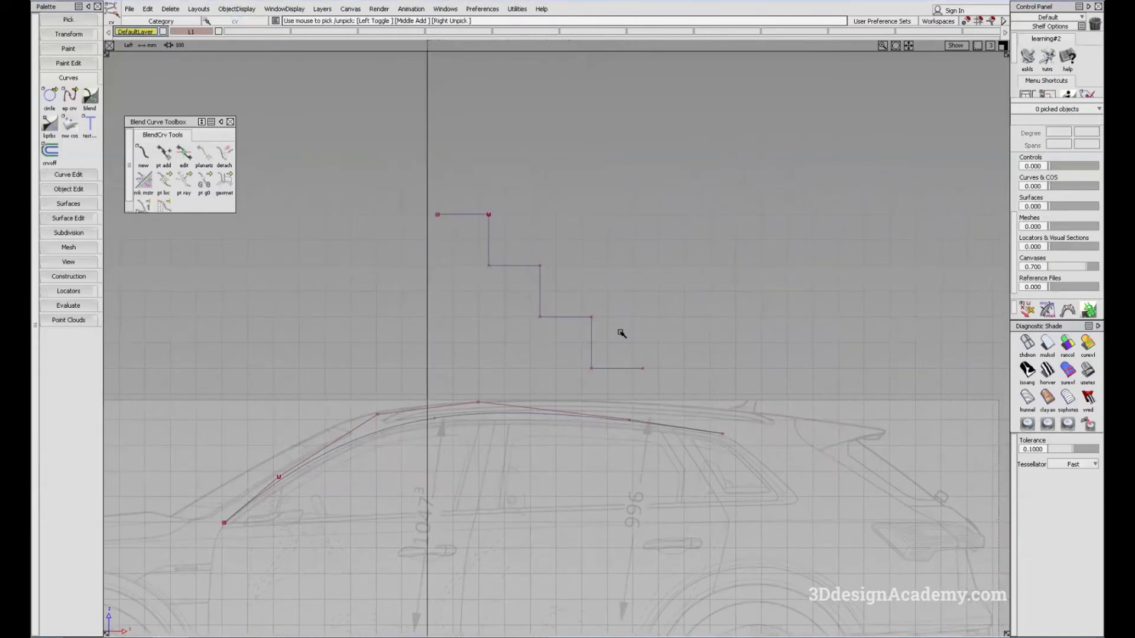
click(591, 323)
alt+shift+right_drag(591, 327, 666, 375)
ctrl+shift+middle_drag(666, 375, 662, 352)
drag(662, 350, 687, 306)
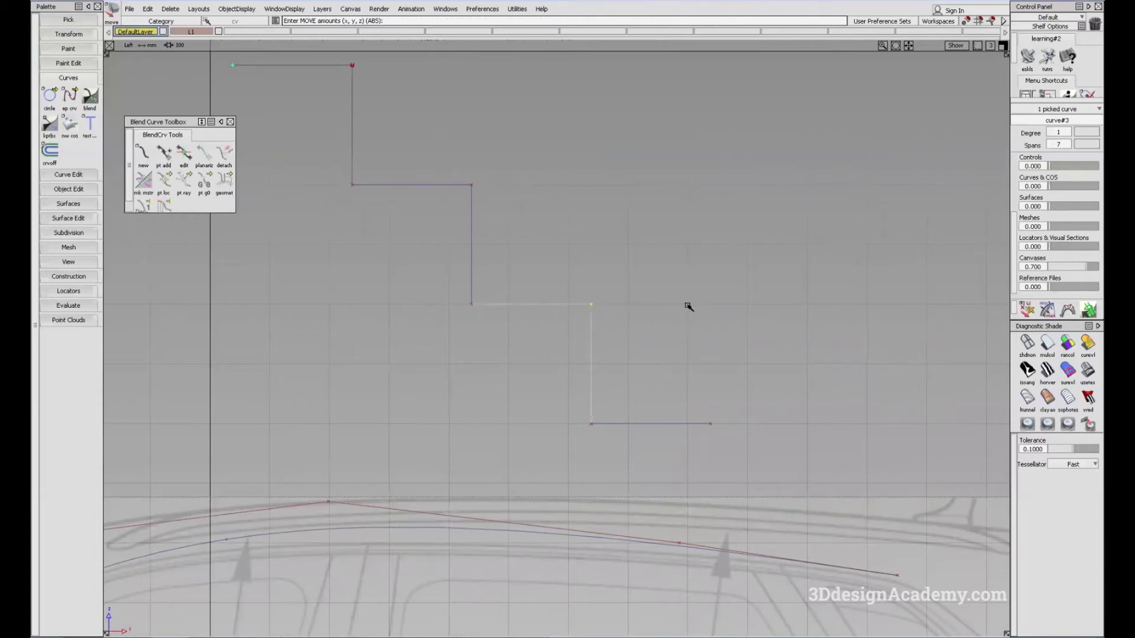
alt+shift+right_drag(693, 325, 611, 337)
alt+shift+middle_drag(650, 375, 687, 405)
ctrl+shift+drag(620, 252, 493, 220)
ctrl+shift+drag(492, 219, 605, 320)
click(615, 349)
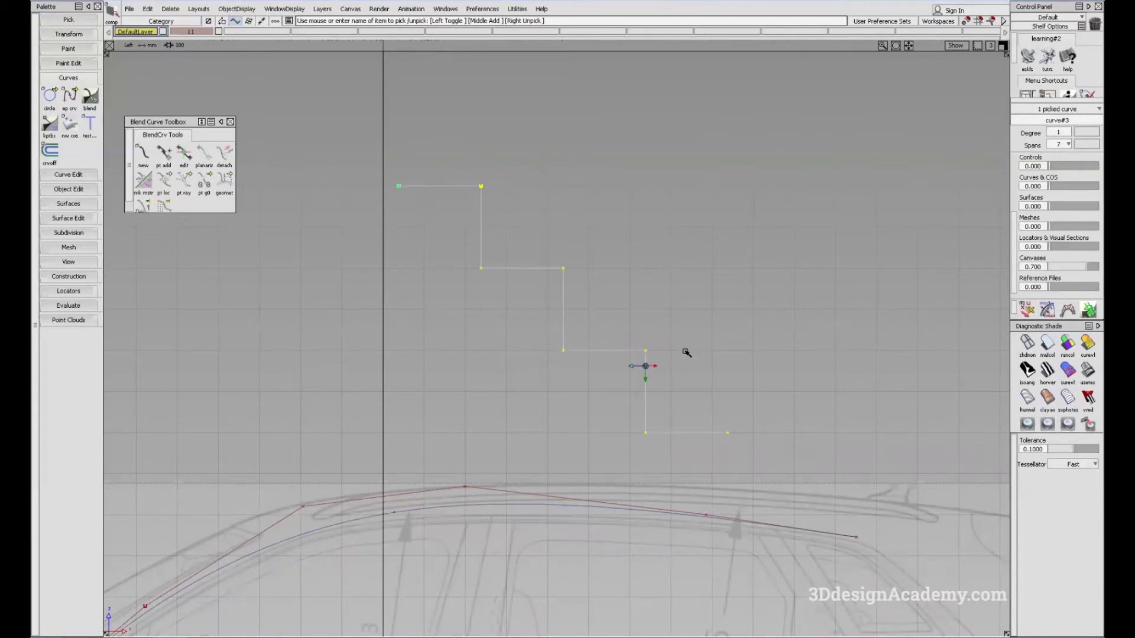
mouse_move(687, 352)
alt+shift+right_down()
mouse_move(699, 352)
mouse_move(674, 390)
alt+shift+right_up()
alt+shift+middle_drag(688, 397, 720, 425)
ctrl+shift+drag(722, 411, 721, 313)
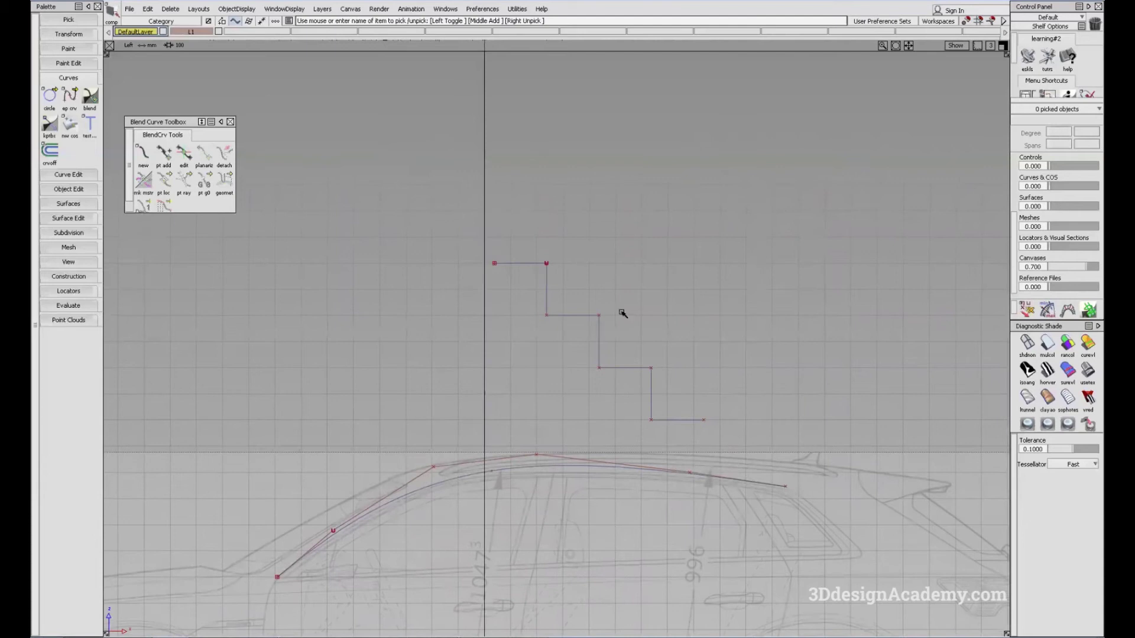
click(611, 335)
alt+shift+middle_drag(627, 394, 622, 356)
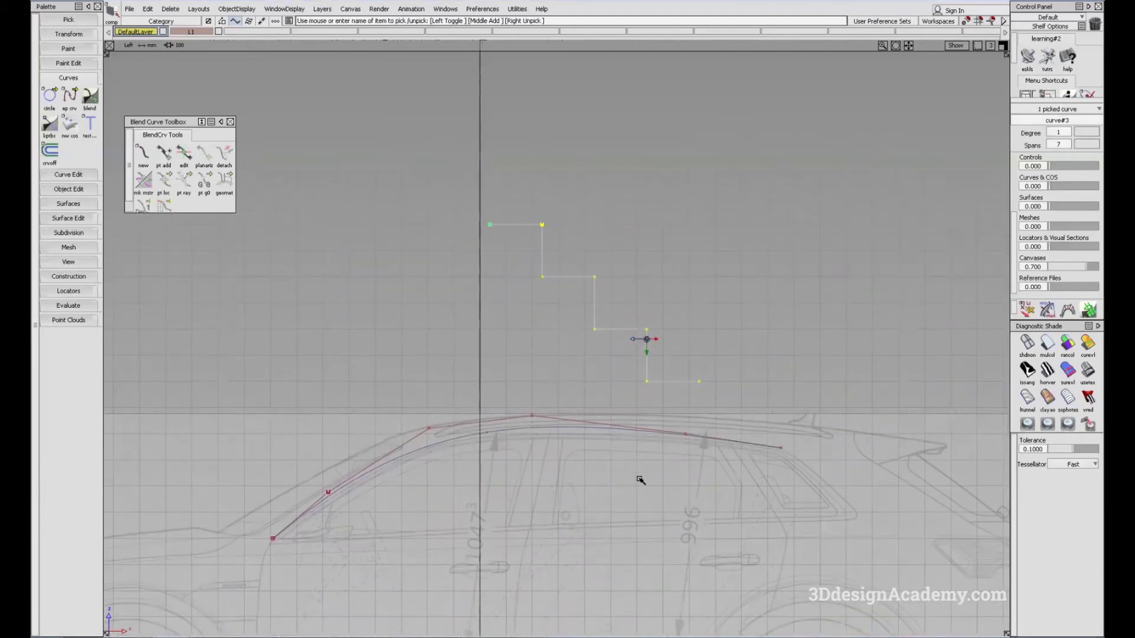
ctrl+shift+drag(609, 467, 605, 373)
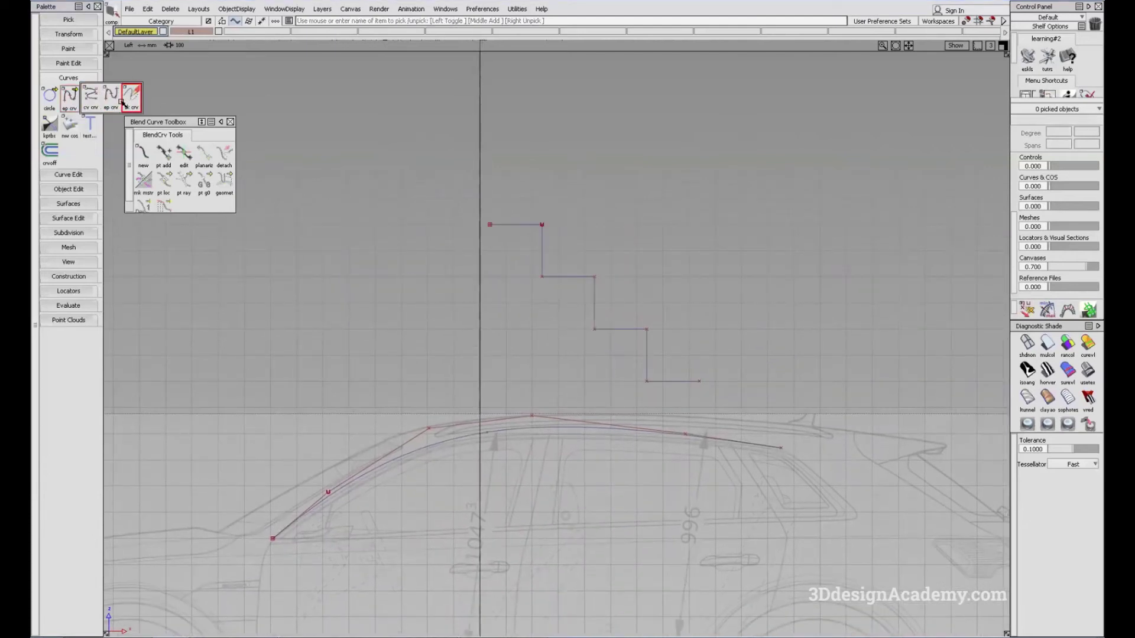
alt+shift+middle_drag(577, 326, 581, 330)
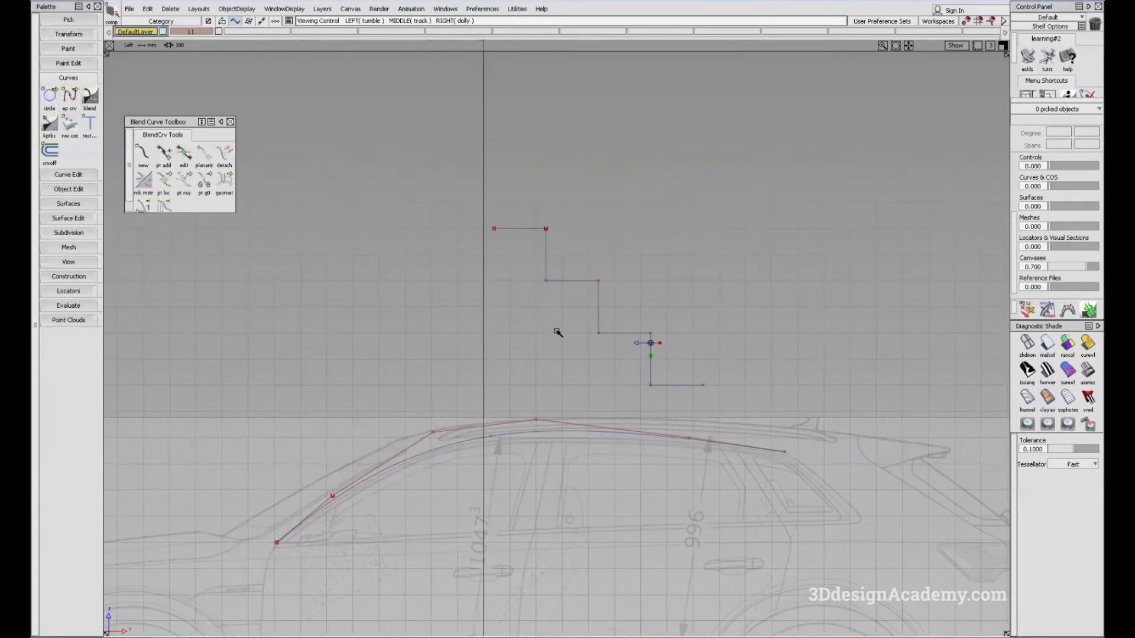
alt+shift+middle_drag(677, 313, 658, 317)
ctrl+shift+drag(654, 375, 633, 285)
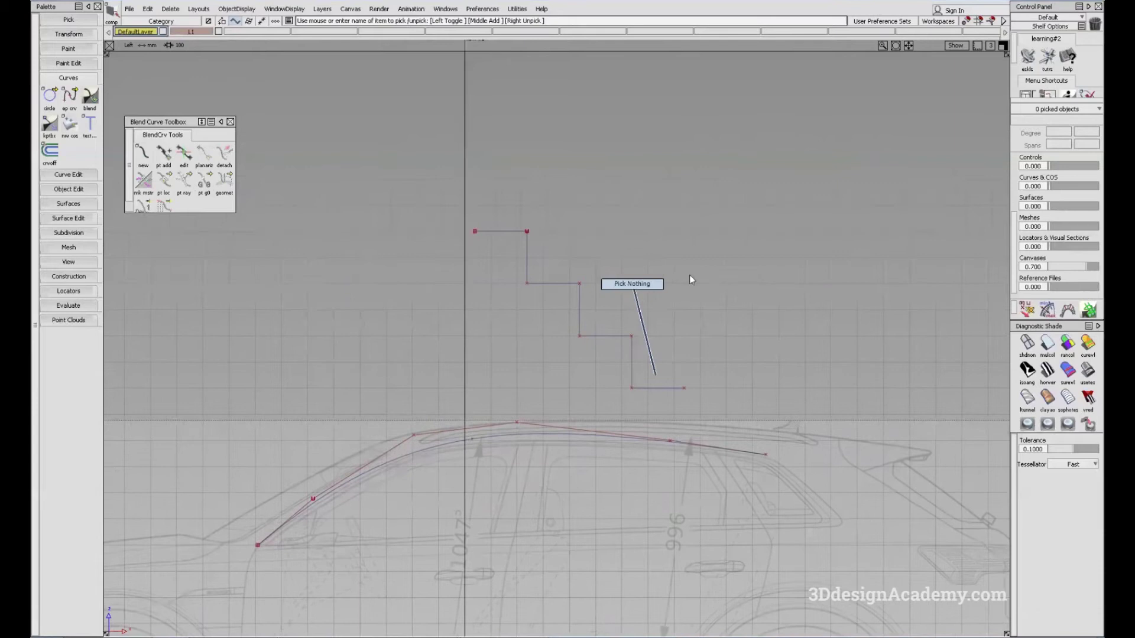
click(477, 258)
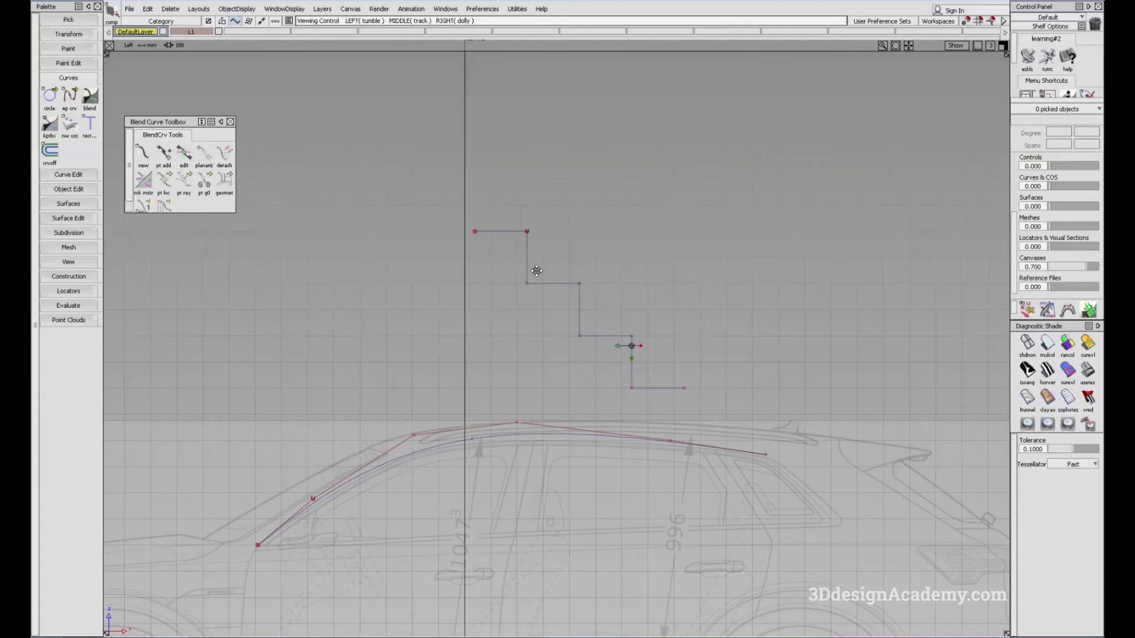
Draw a two-point edit point curve sloping slightly down above the stair-shaped curve, set its degree to 2, and unpick it.
alt+shift+middle_drag(539, 270, 523, 264)
drag(74, 96, 114, 105)
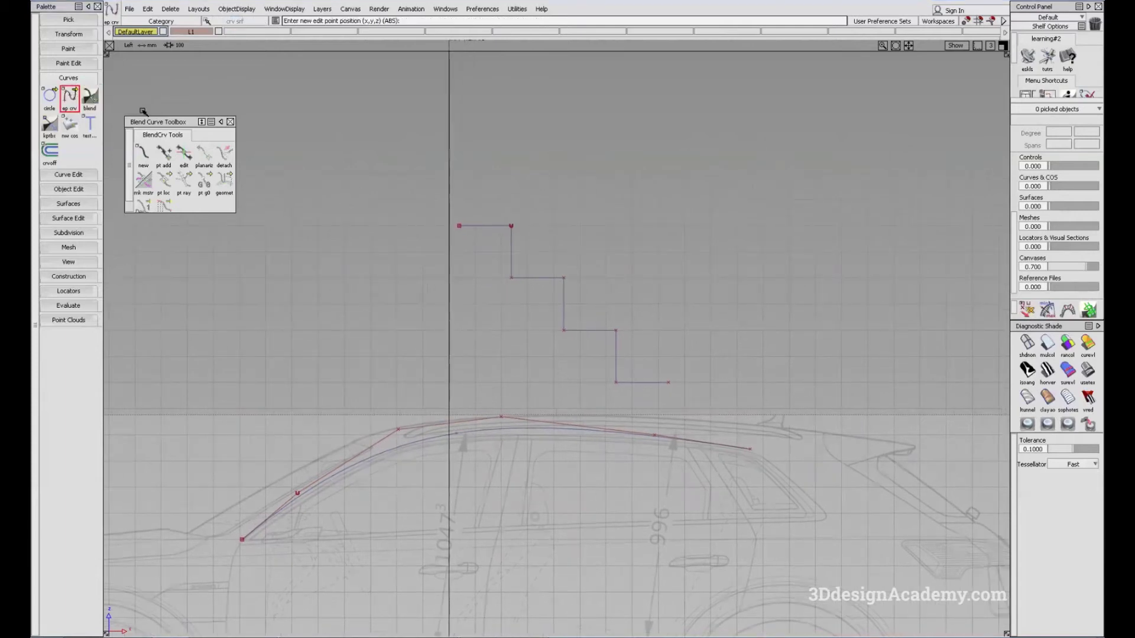
alt+shift+middle_drag(579, 202, 557, 222)
click(478, 214)
click(839, 244)
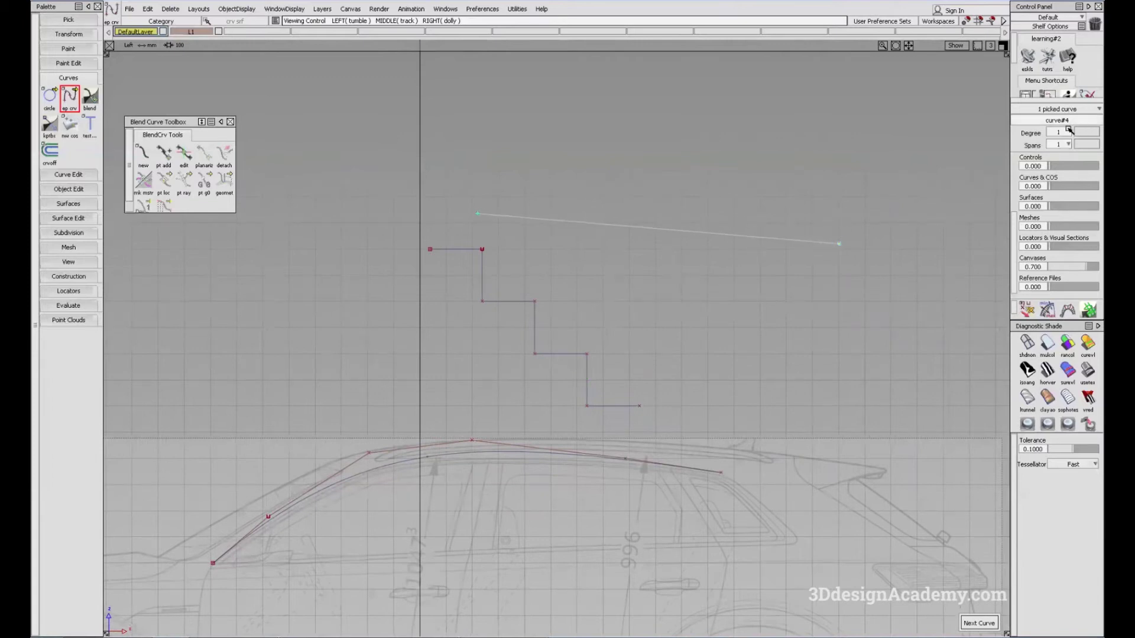
click(1066, 132)
click(1073, 176)
ctrl+shift+drag(621, 310, 615, 214)
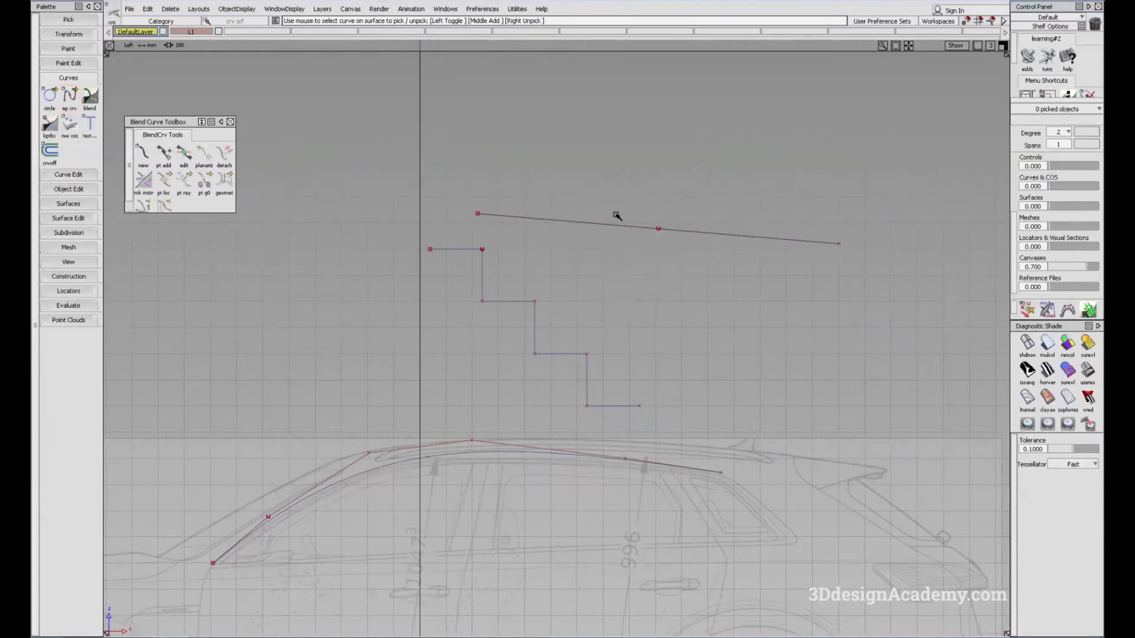
Move the middle CV of the sloping degree 2 curve up and toward the front of the car, and unpick it.
click(658, 229)
ctrl+shift+middle_drag(720, 281, 698, 204)
drag(735, 241, 650, 195)
alt+shift+middle_drag(680, 219, 649, 220)
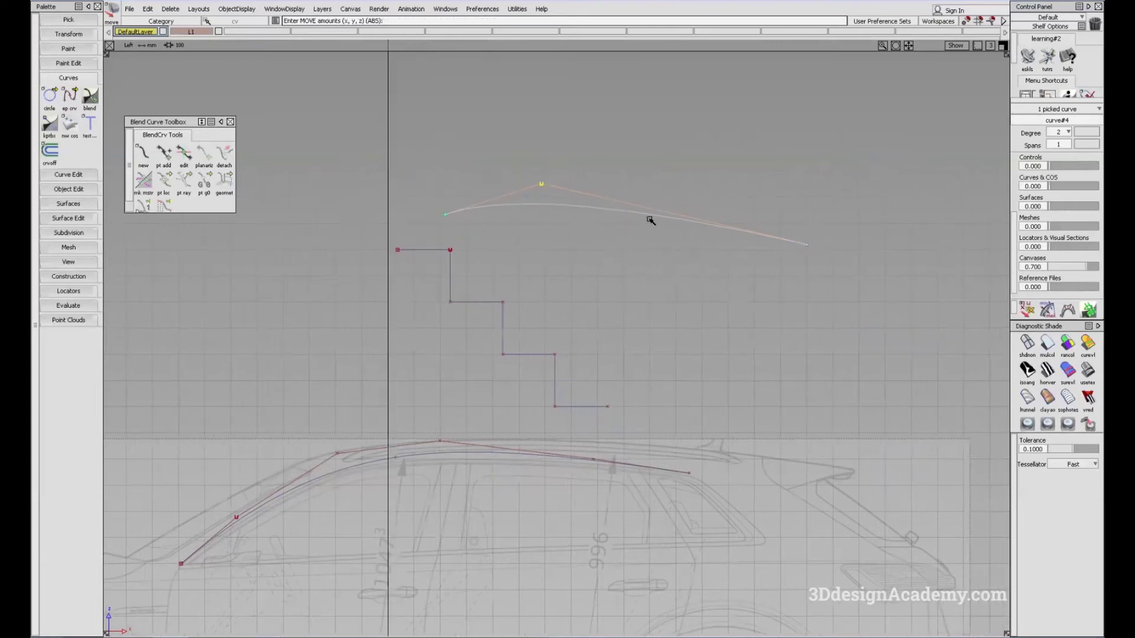
ctrl+shift+drag(649, 220, 591, 194)
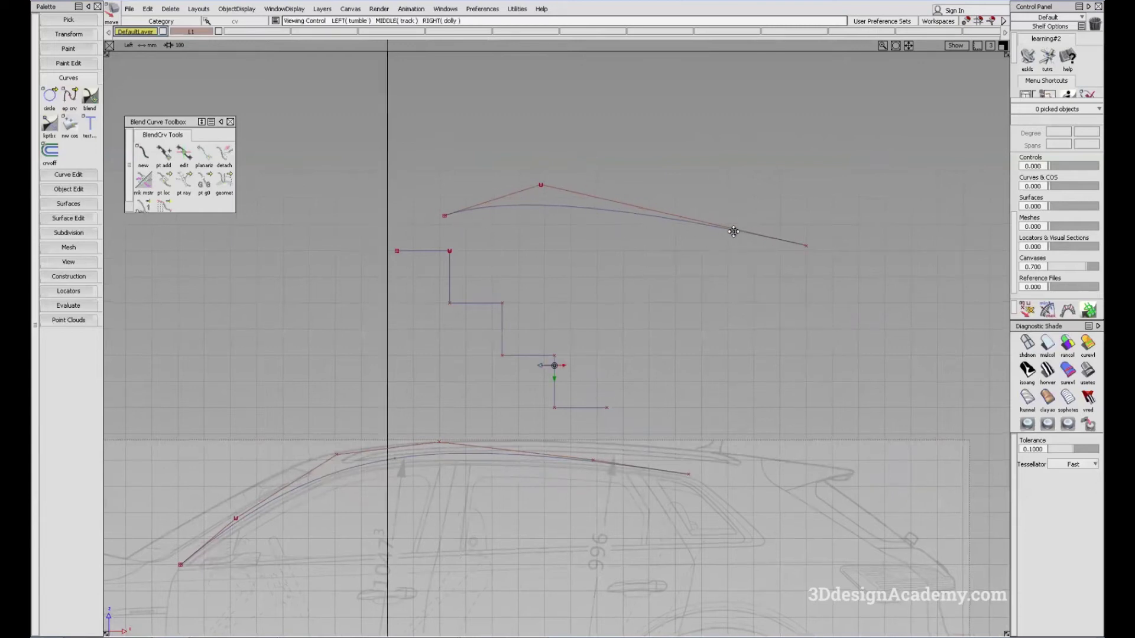
alt+shift+middle_drag(716, 227, 722, 241)
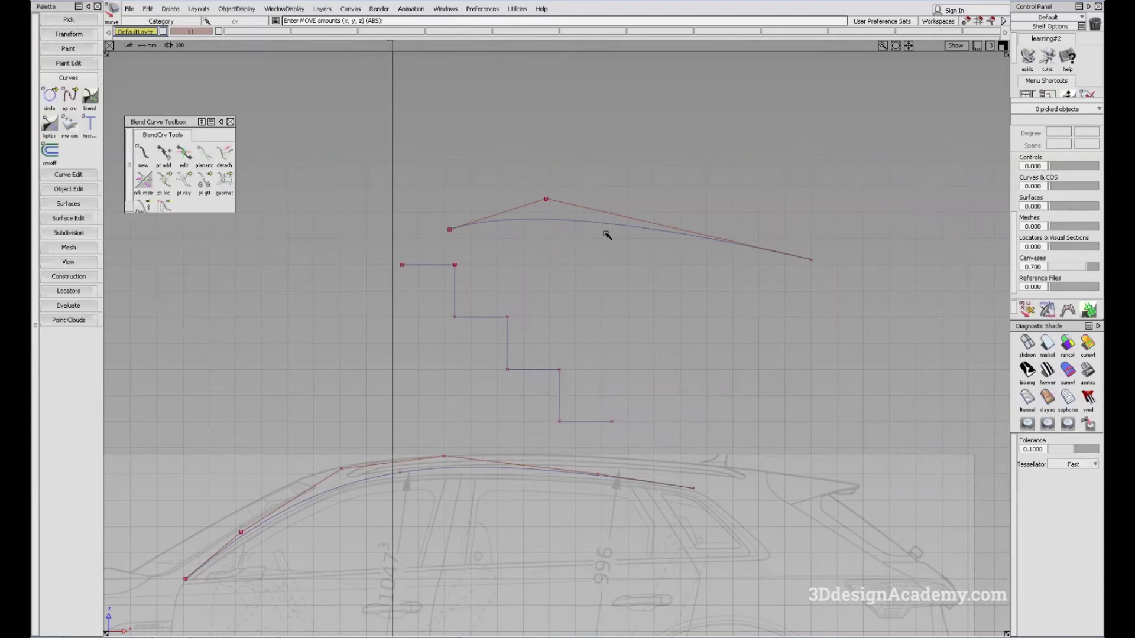
alt+shift+middle_drag(630, 247, 606, 253)
ctrl+shift+drag(623, 289, 602, 252)
alt+shift+middle_drag(603, 252, 624, 253)
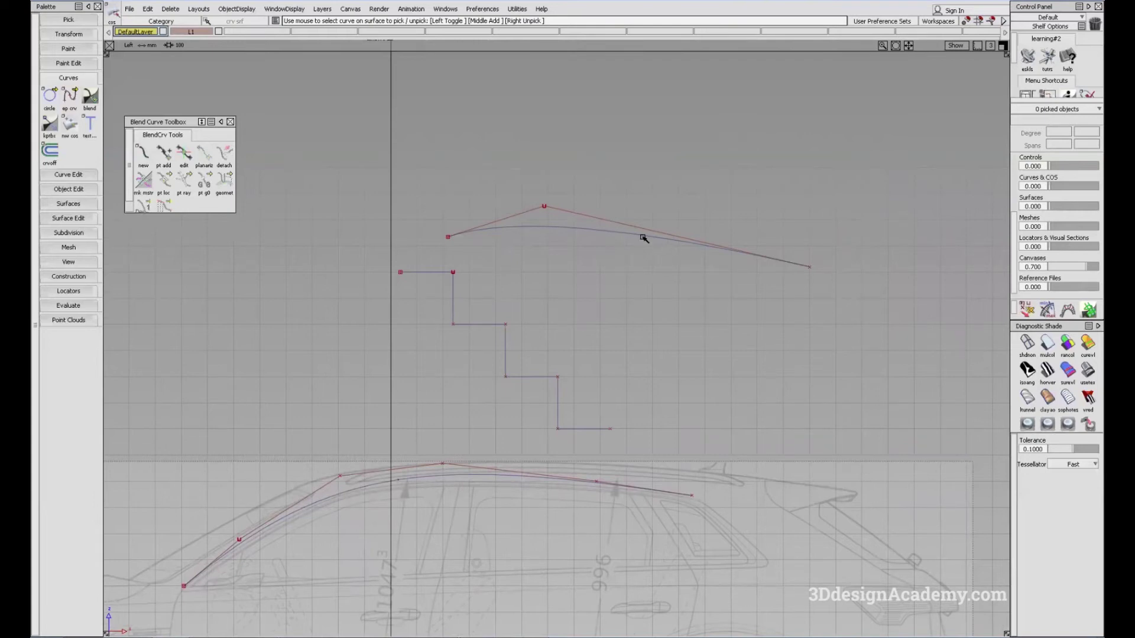
click(689, 262)
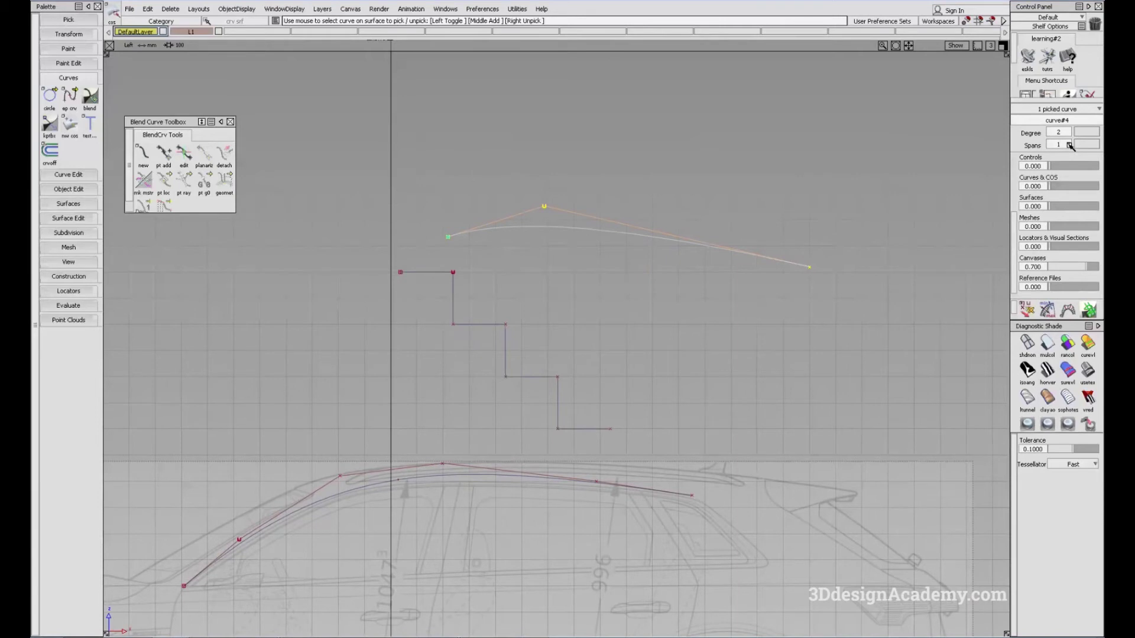
ctrl+shift+drag(845, 250, 796, 257)
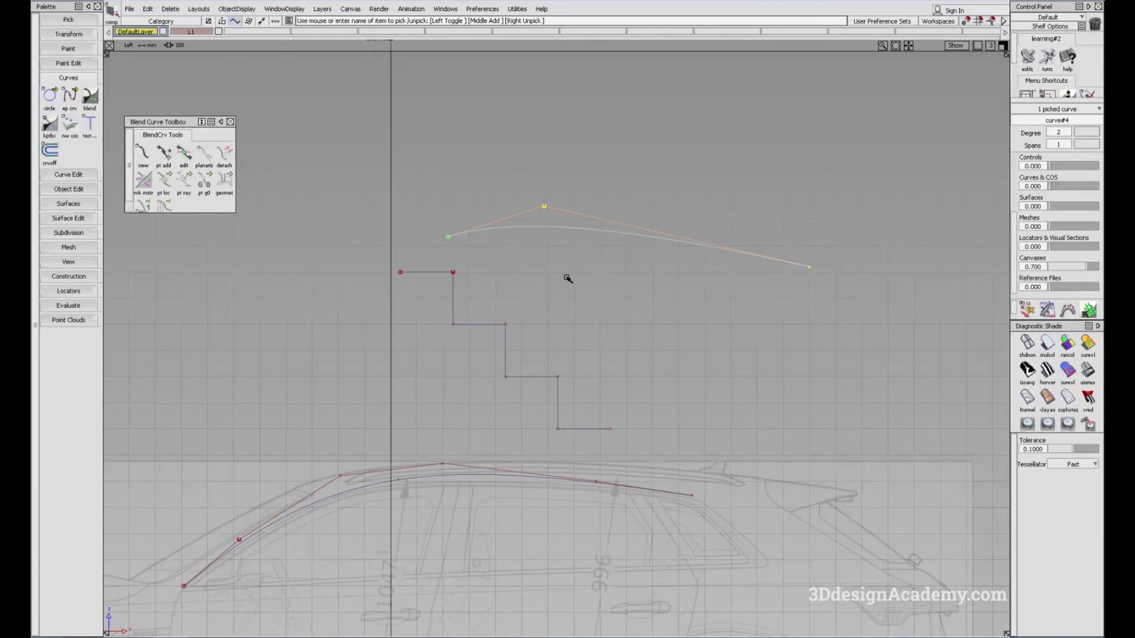
alt+shift+middle_drag(620, 262, 578, 276)
ctrl+shift+drag(619, 348, 612, 273)
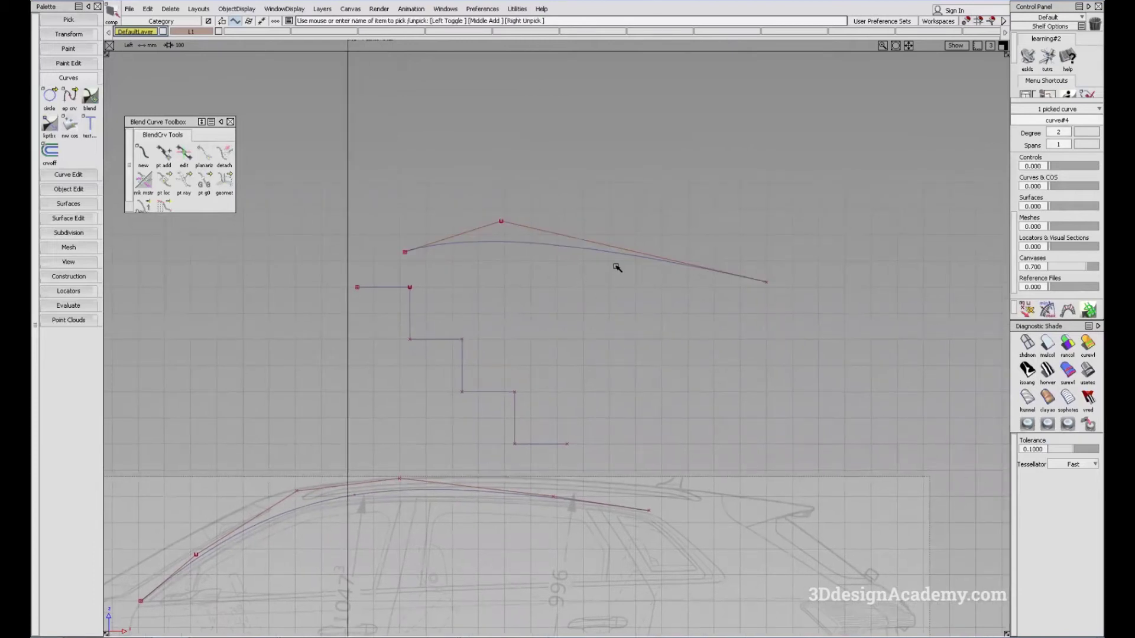
Pick all the curves, both above and on the car blueprint, and delete them.
alt+shift+middle_drag(674, 278, 662, 270)
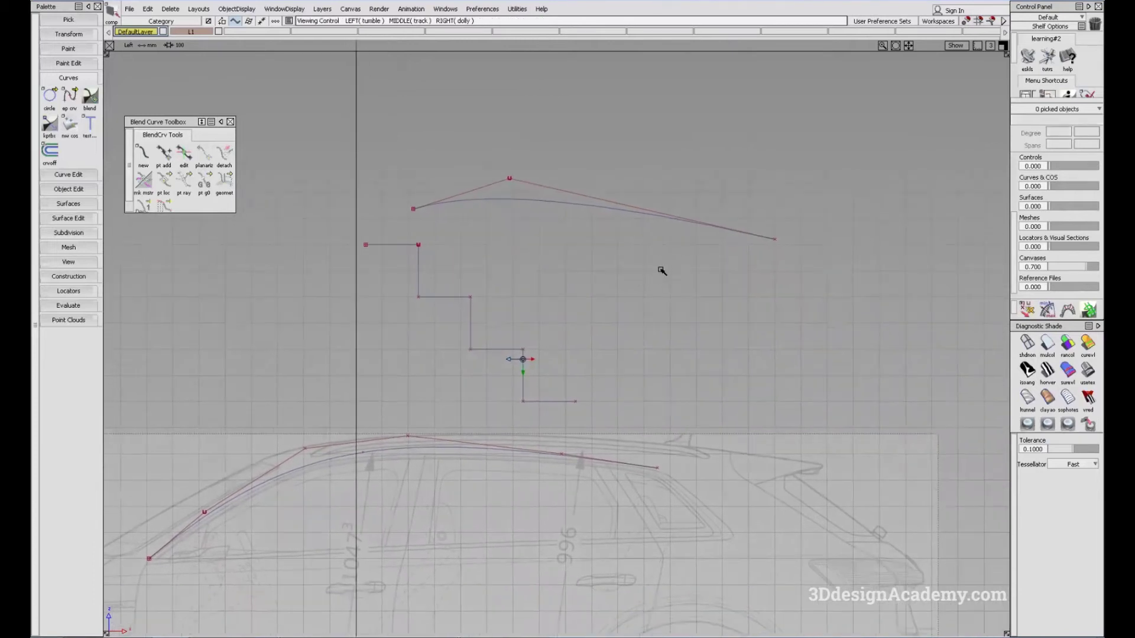
drag(367, 140, 660, 293)
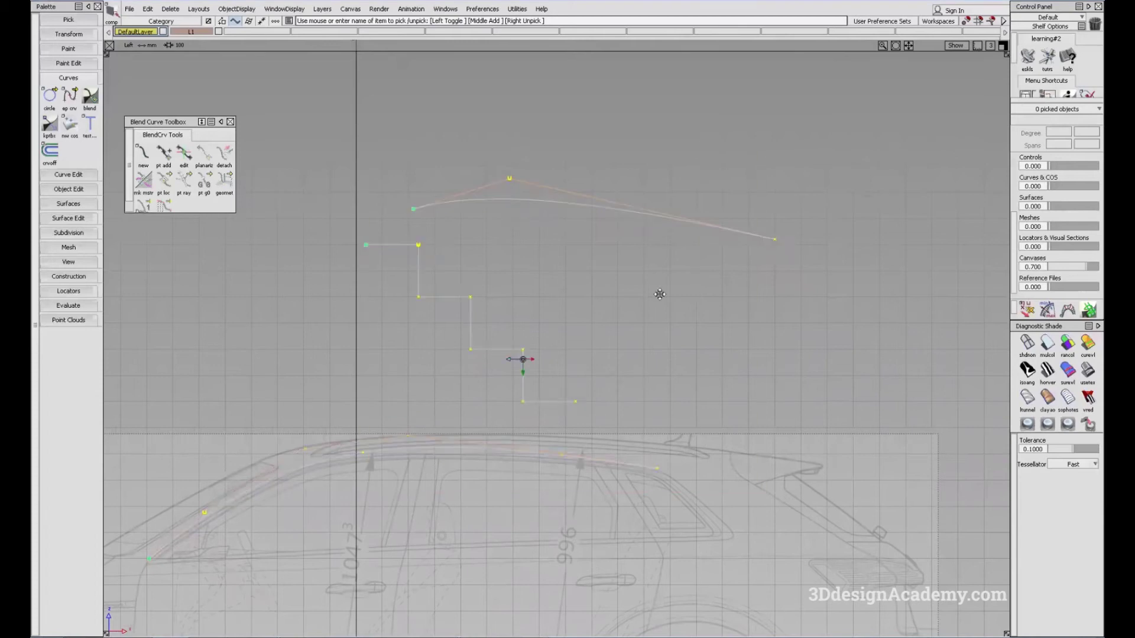
alt+shift+middle_drag(660, 294, 732, 184)
key(Delete)
alt+shift+middle_drag(513, 353, 572, 302)
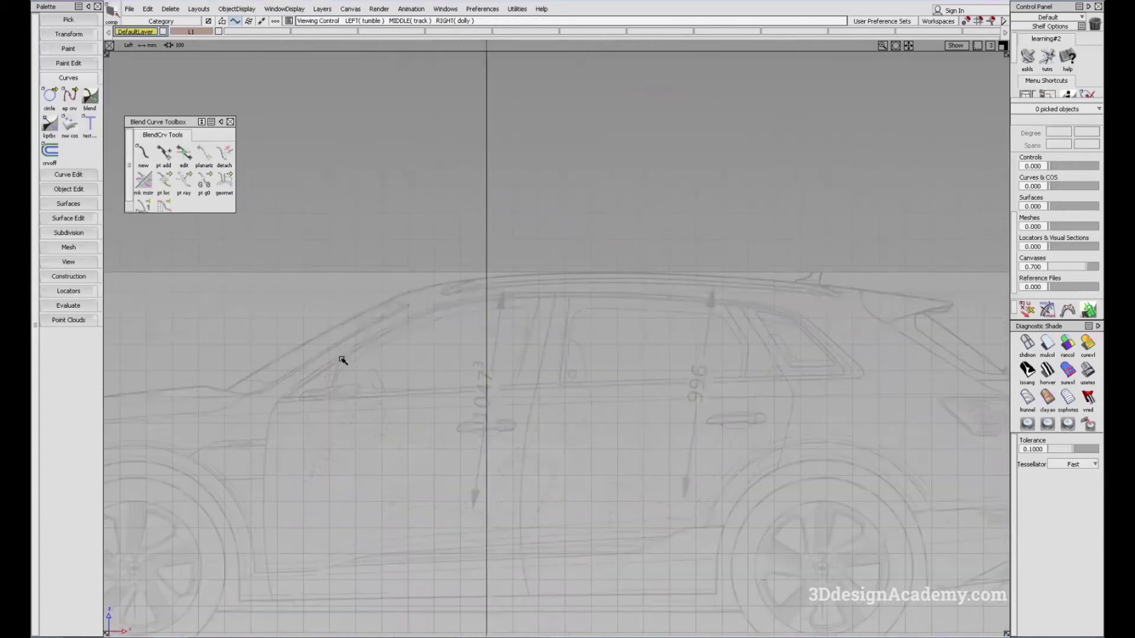
Draw a two-point edit point curve from the front lower corner of the side windows to their rear upper edge.
ctrl+shift+drag(437, 344, 396, 195)
click(68, 96)
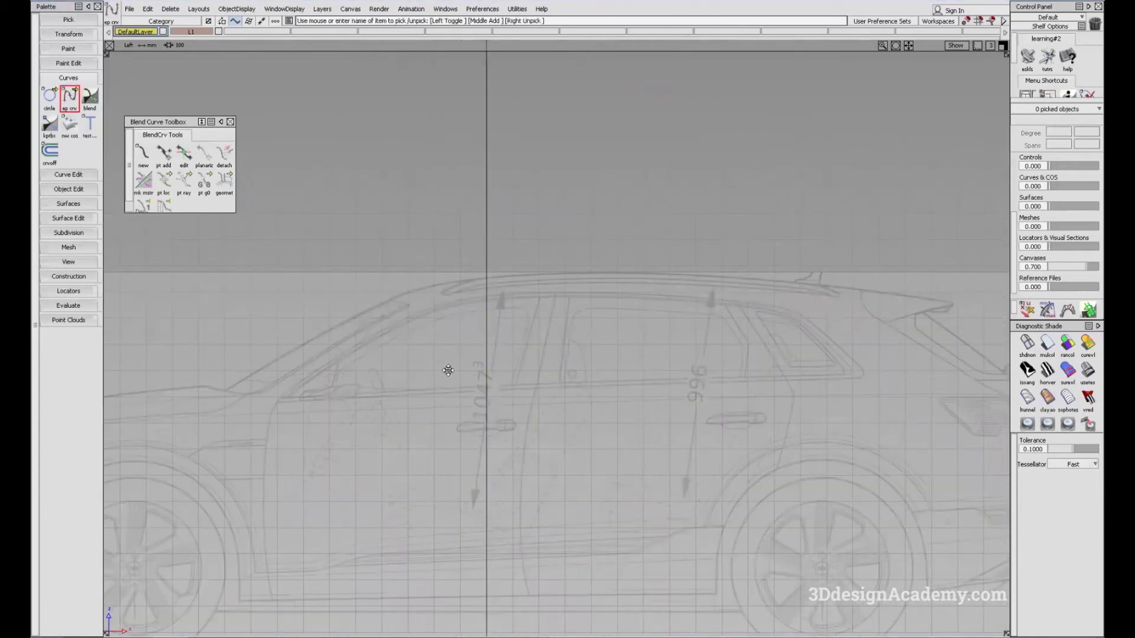
alt+shift+middle_drag(448, 370, 464, 371)
click(294, 400)
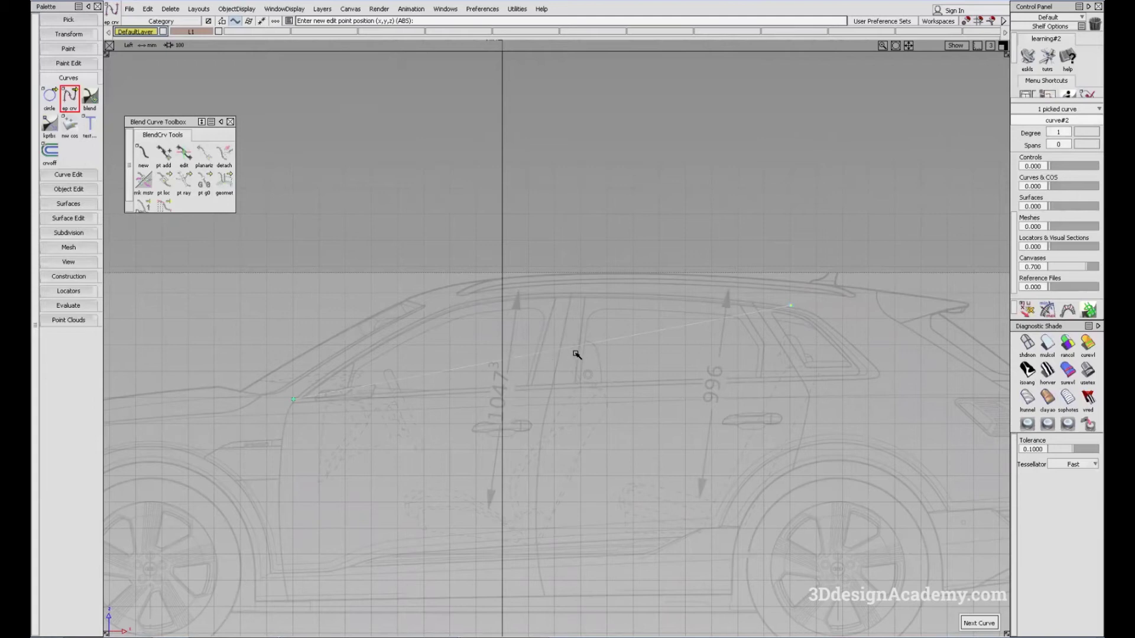
click(70, 96)
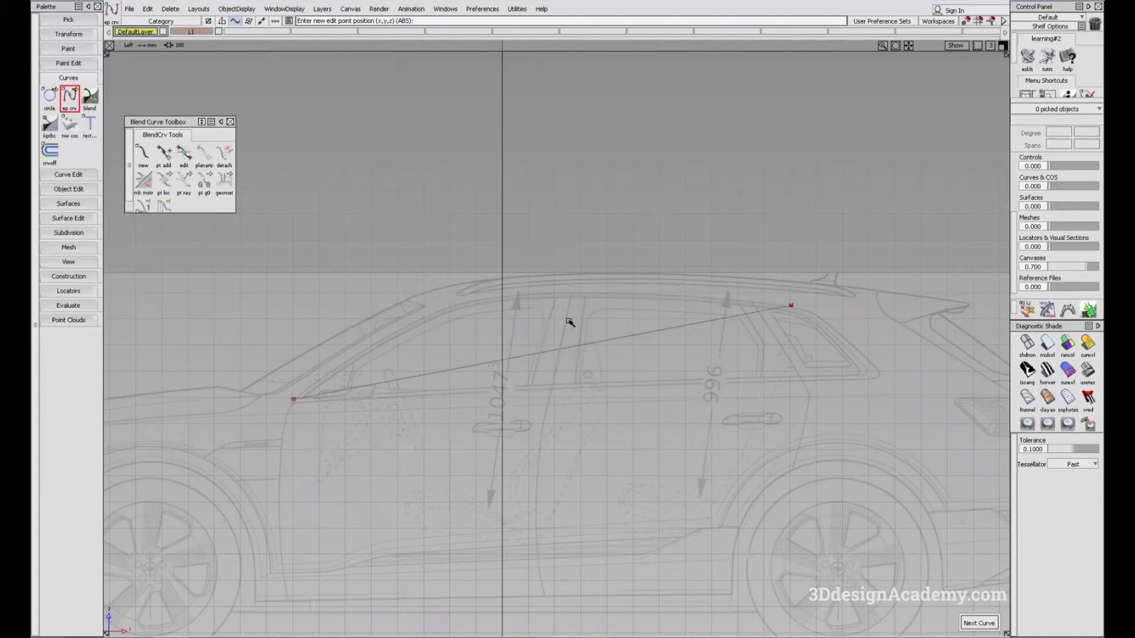
Set the new curve's degree to 2 and move its middle CV above the front of the roof to follow the window line.
drag(562, 302, 627, 367)
click(1070, 130)
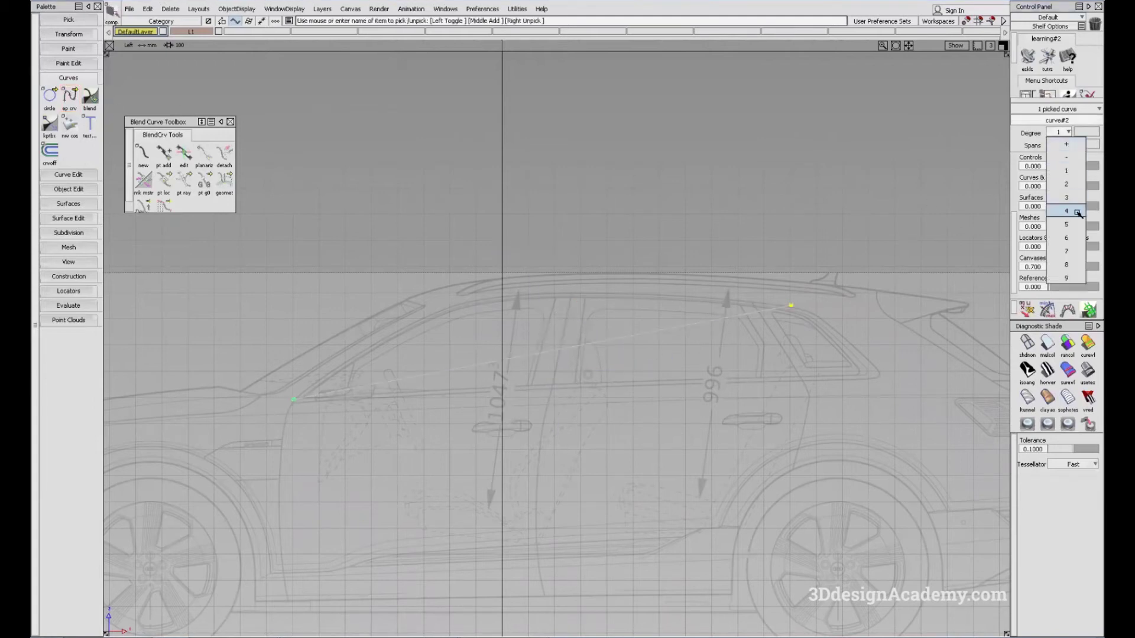
click(1069, 199)
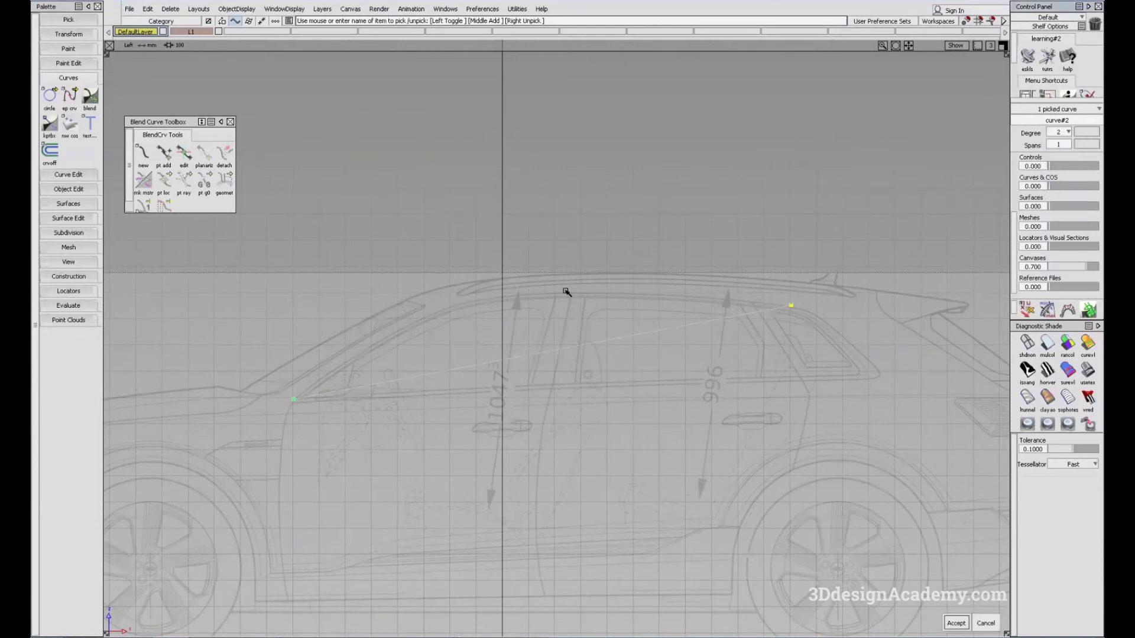
alt+shift+middle_drag(558, 371, 561, 378)
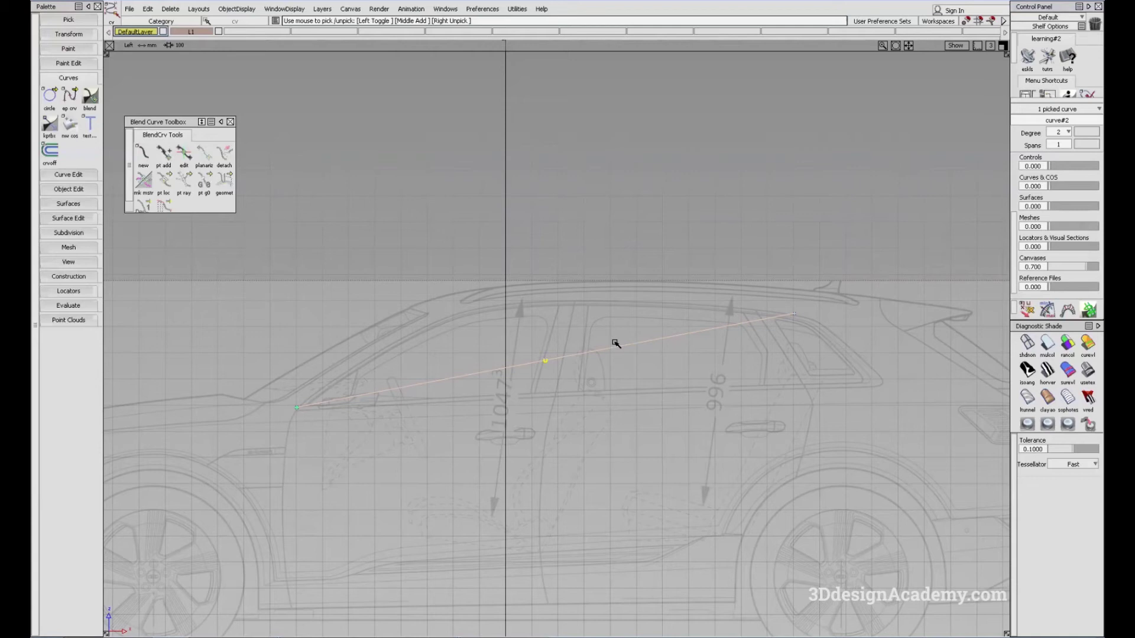
alt+shift+middle_drag(563, 341, 590, 358)
key(m)
drag(651, 431, 558, 319)
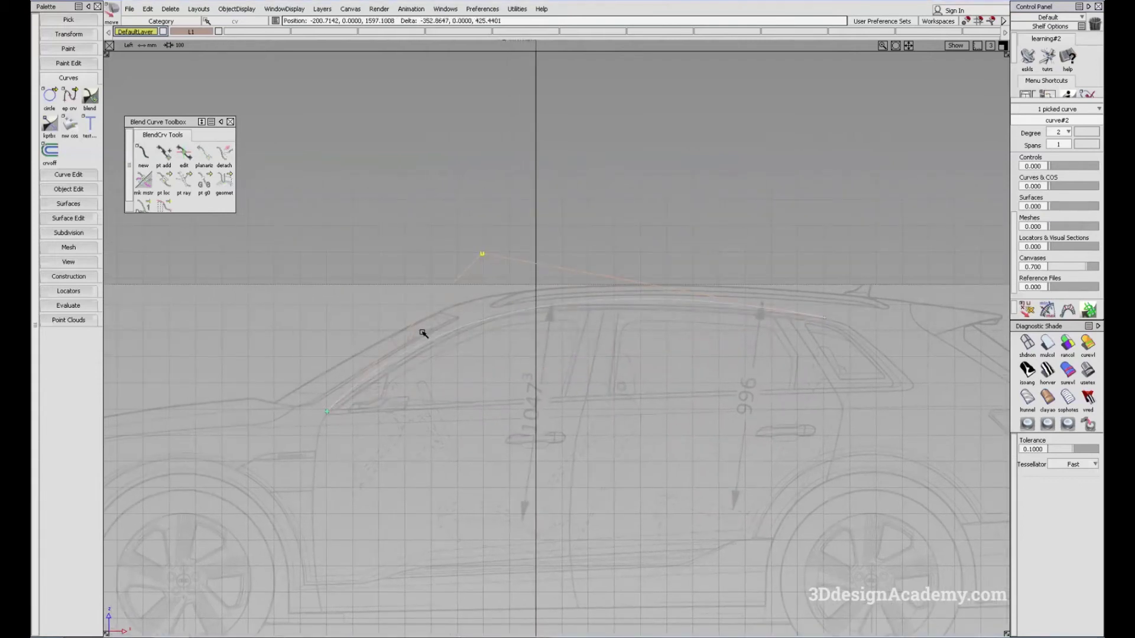
Set the curve's degree to 3 and move its two inner CVs to match the upper outline of the side windows.
click(1068, 132)
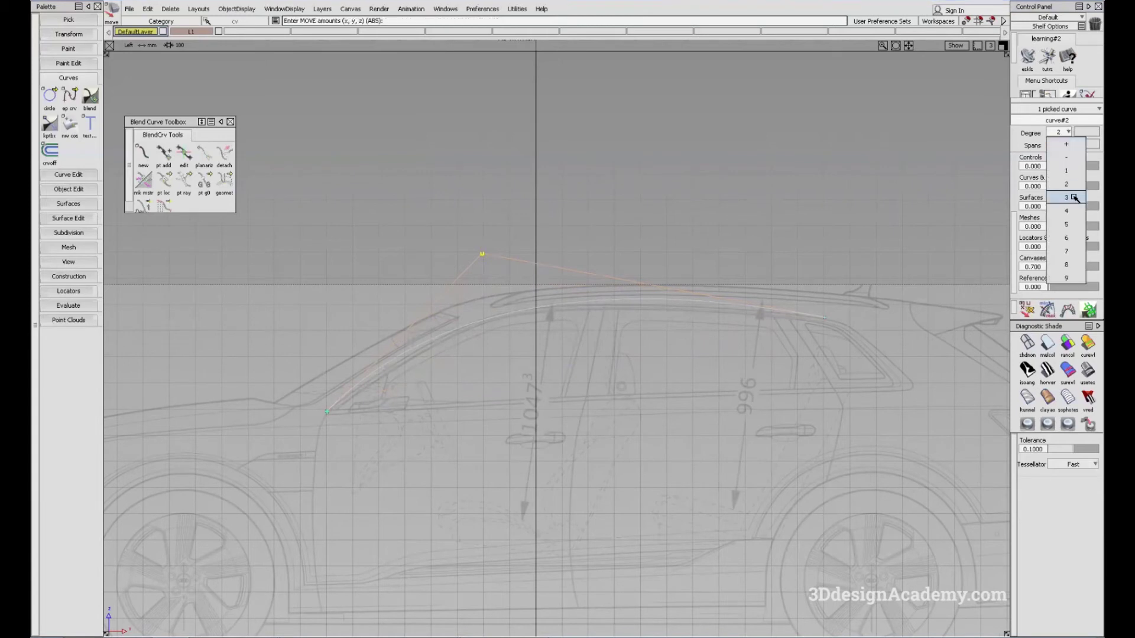
click(1074, 198)
alt+shift+middle_drag(504, 332, 509, 342)
mouse_move(486, 385)
ctrl+shift+mouse_down()
mouse_move(456, 286)
mouse_move(481, 345)
ctrl+shift+mouse_up()
ctrl+shift+right_drag(507, 367, 496, 371)
drag(504, 366, 535, 359)
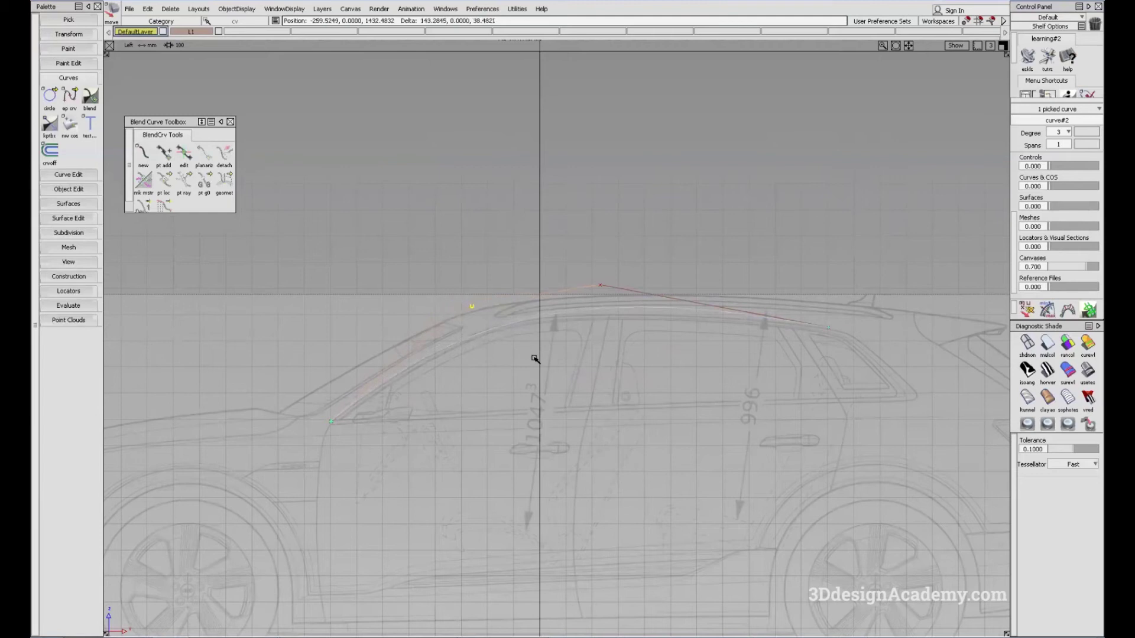
drag(600, 285, 548, 295)
Pick the whole window-line curve and set its degree to 4.
ctrl+shift+drag(582, 331, 641, 313)
drag(644, 295, 601, 352)
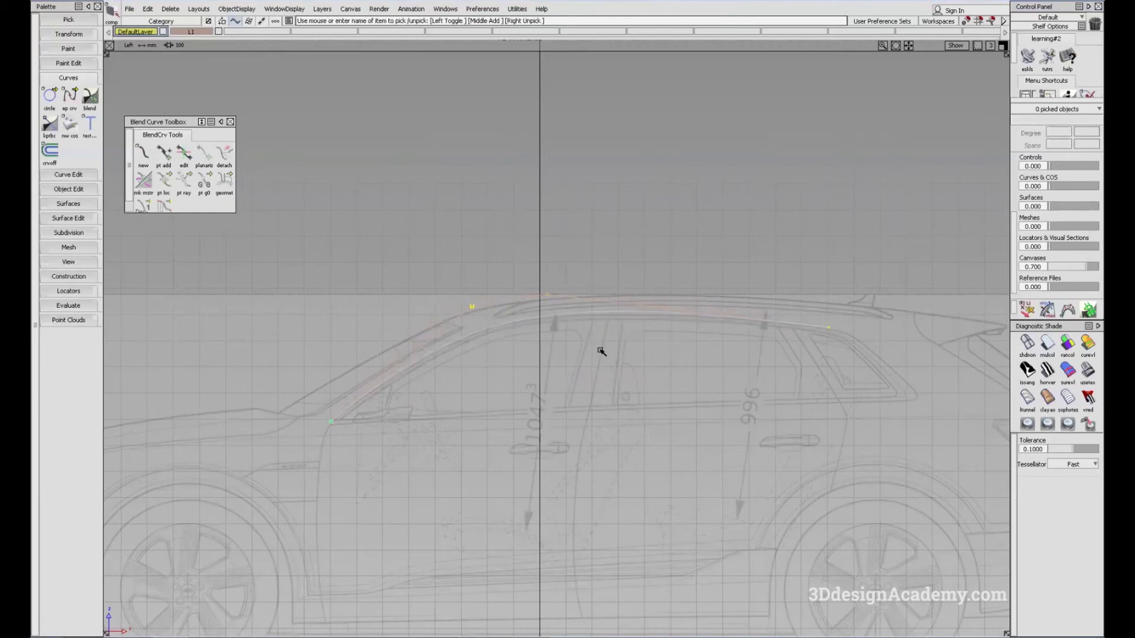
click(1069, 133)
click(1067, 214)
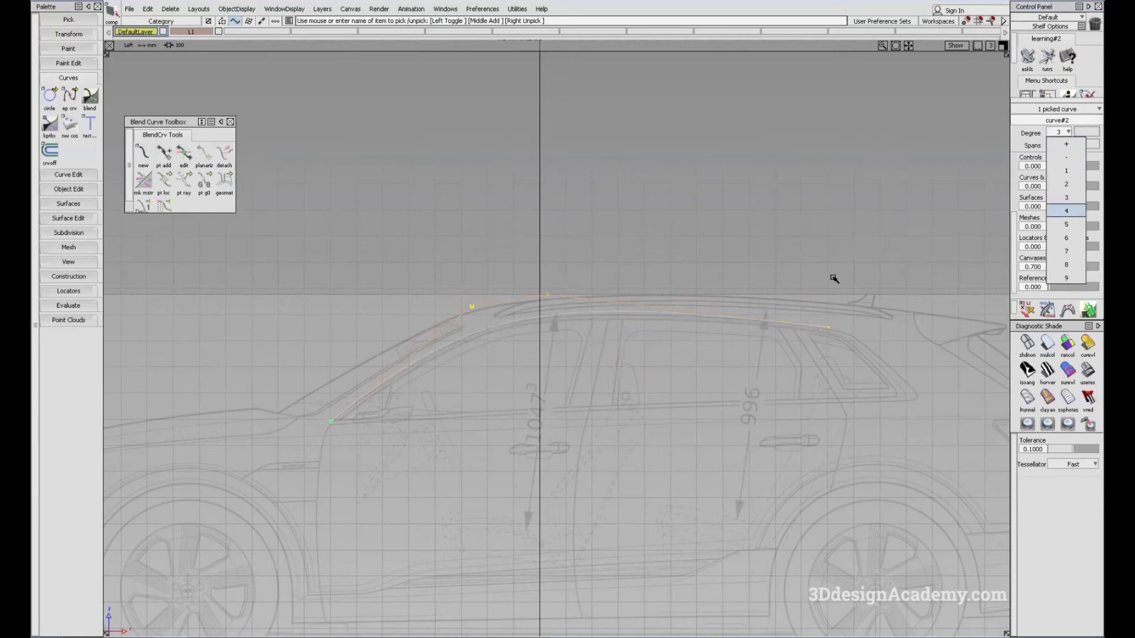
Move the three inner CVs of the degree 4 curve to fit it more closely to the upper window line.
alt+shift+right_drag(496, 321, 489, 325)
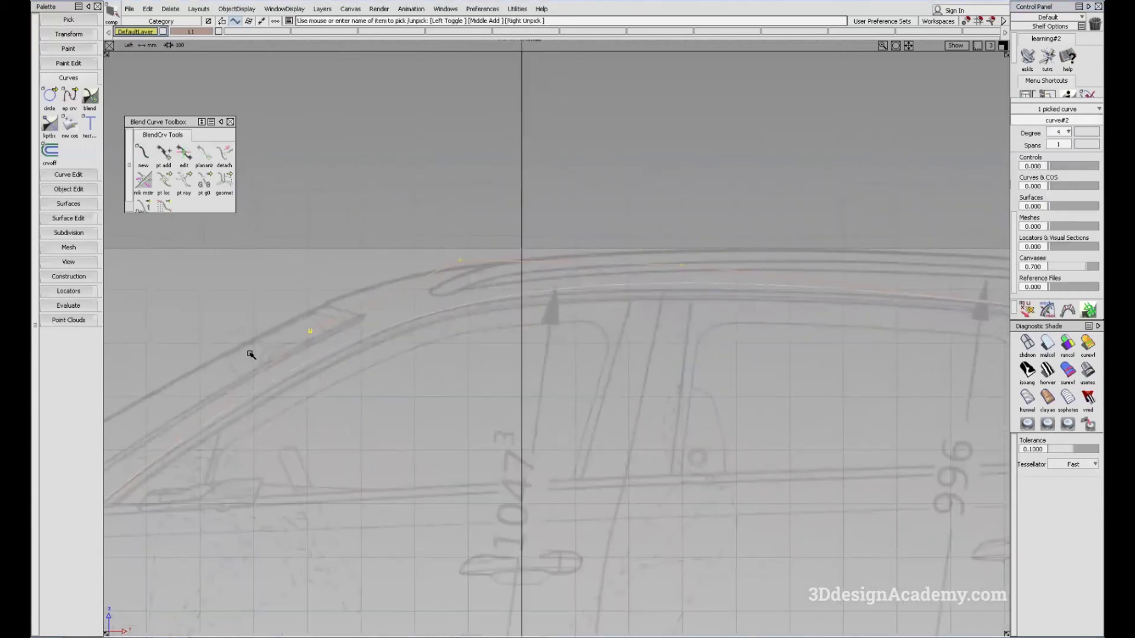
ctrl+shift+drag(251, 355, 253, 322)
ctrl+shift+drag(263, 352, 276, 313)
drag(276, 304, 329, 344)
ctrl+shift+right_drag(394, 414, 368, 358)
drag(346, 388, 335, 400)
ctrl+shift+middle_drag(367, 413, 366, 368)
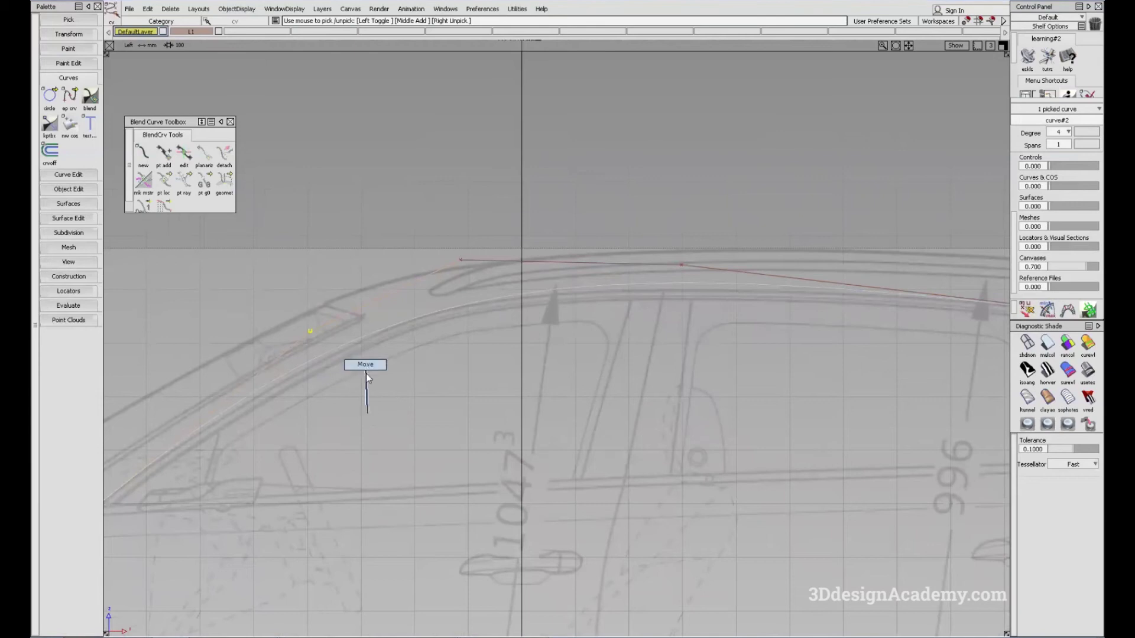
drag(362, 378, 365, 388)
drag(460, 259, 454, 259)
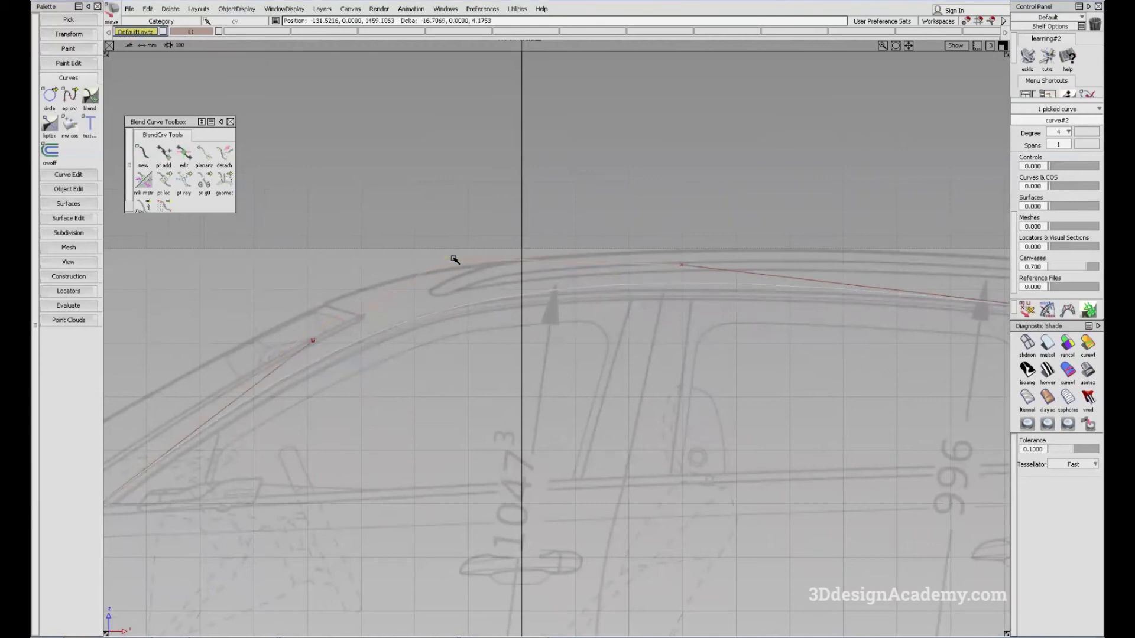
drag(681, 267, 624, 270)
Set the window-line curve's degree to 5 and unpick it.
click(1068, 133)
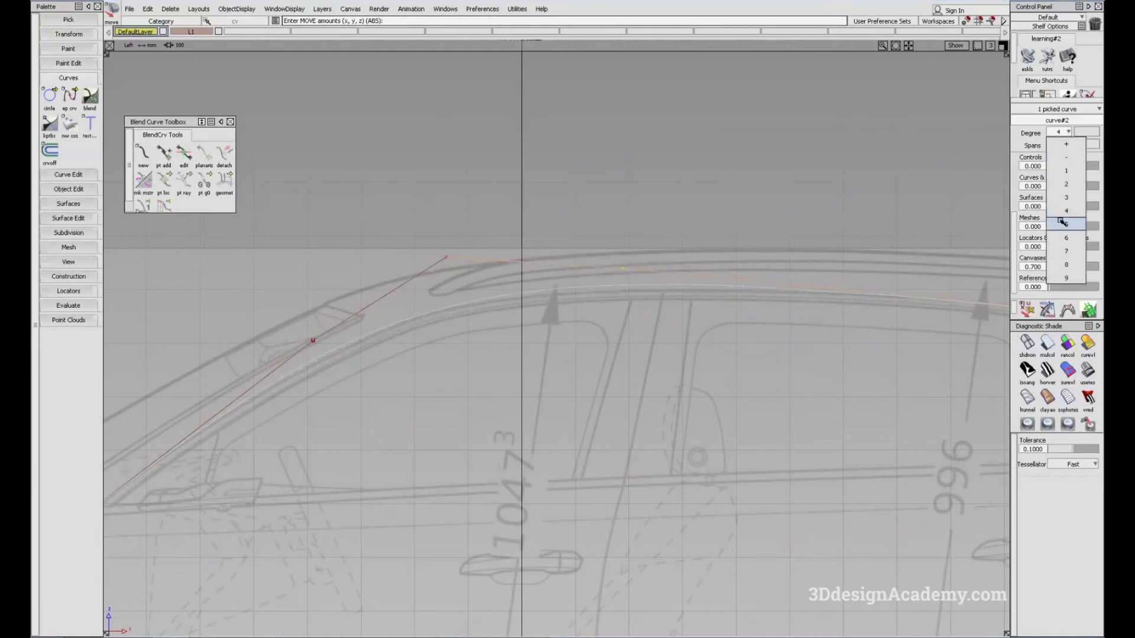
click(1059, 219)
alt+shift+right_drag(611, 303, 585, 303)
alt+shift+middle_drag(586, 303, 606, 299)
ctrl+shift+drag(564, 400, 561, 306)
alt+shift+middle_drag(610, 301, 552, 301)
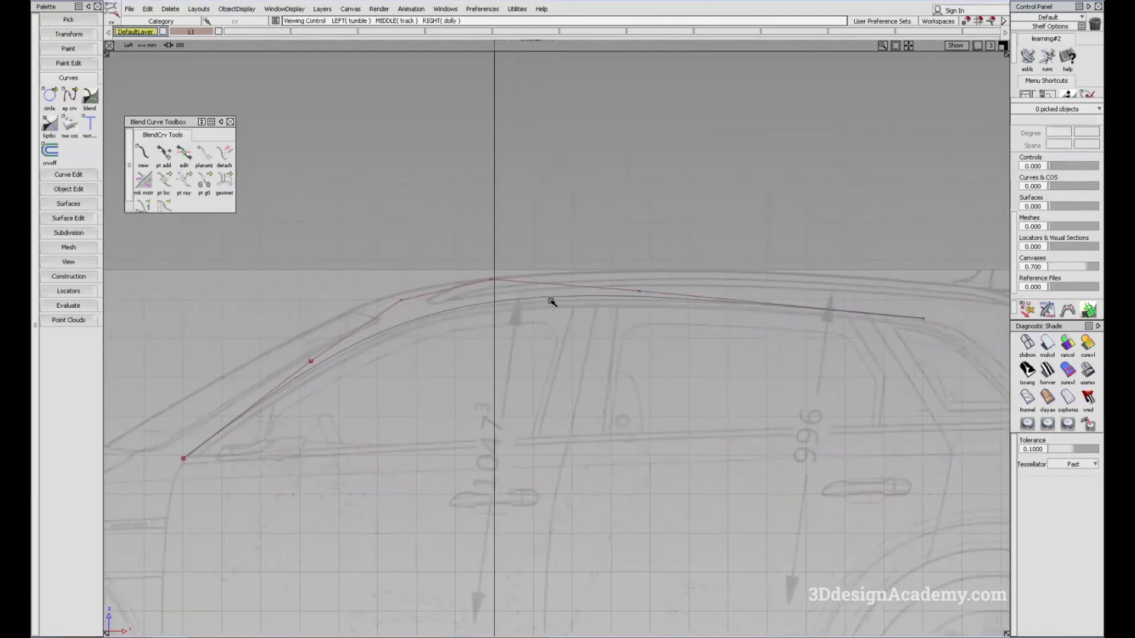
Fine-tune the four inner CVs of the degree 5 curve along the window line, and unpick them.
drag(448, 273, 575, 339)
ctrl+shift+middle_drag(575, 339, 572, 328)
right_drag(572, 329, 571, 333)
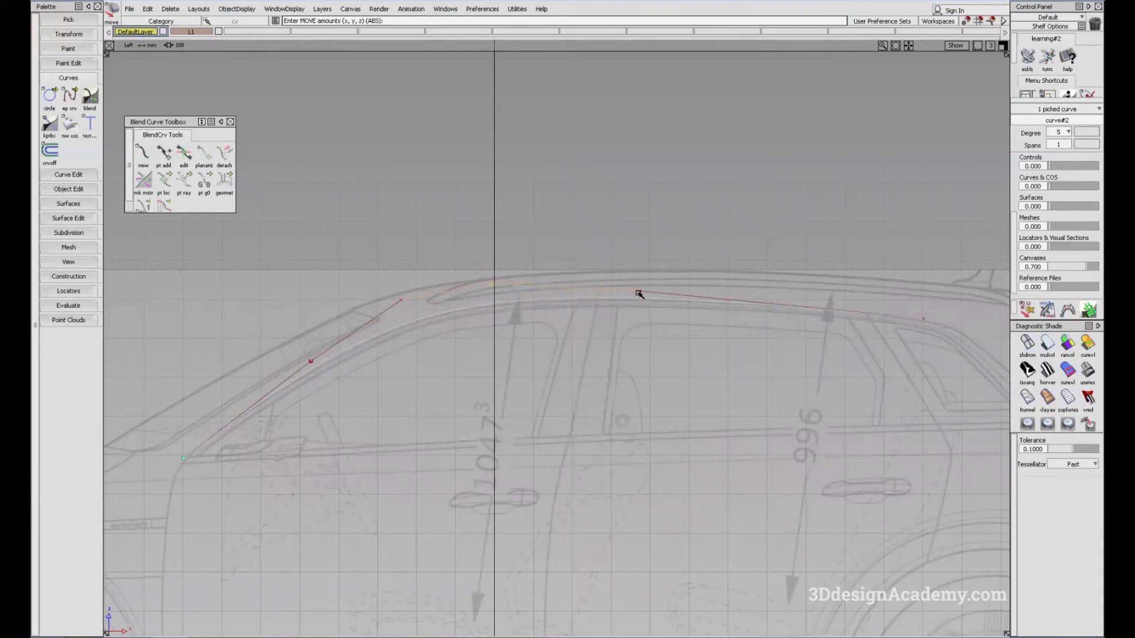
click(638, 293)
right_drag(639, 293, 638, 292)
alt+shift+middle_drag(437, 322, 522, 297)
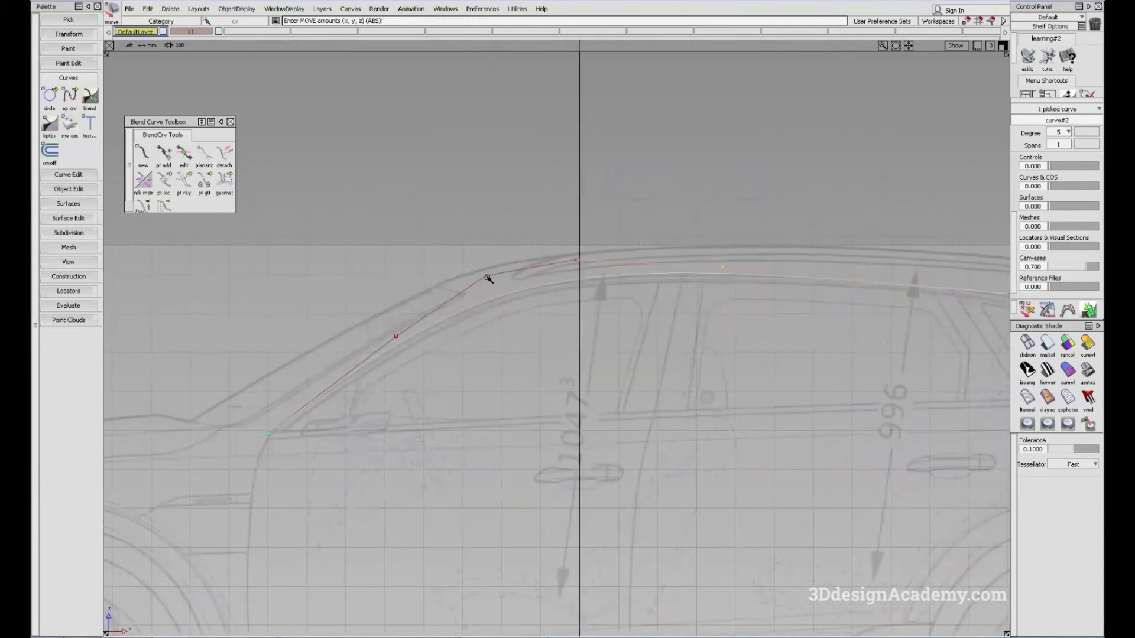
drag(488, 278, 487, 282)
click(396, 337)
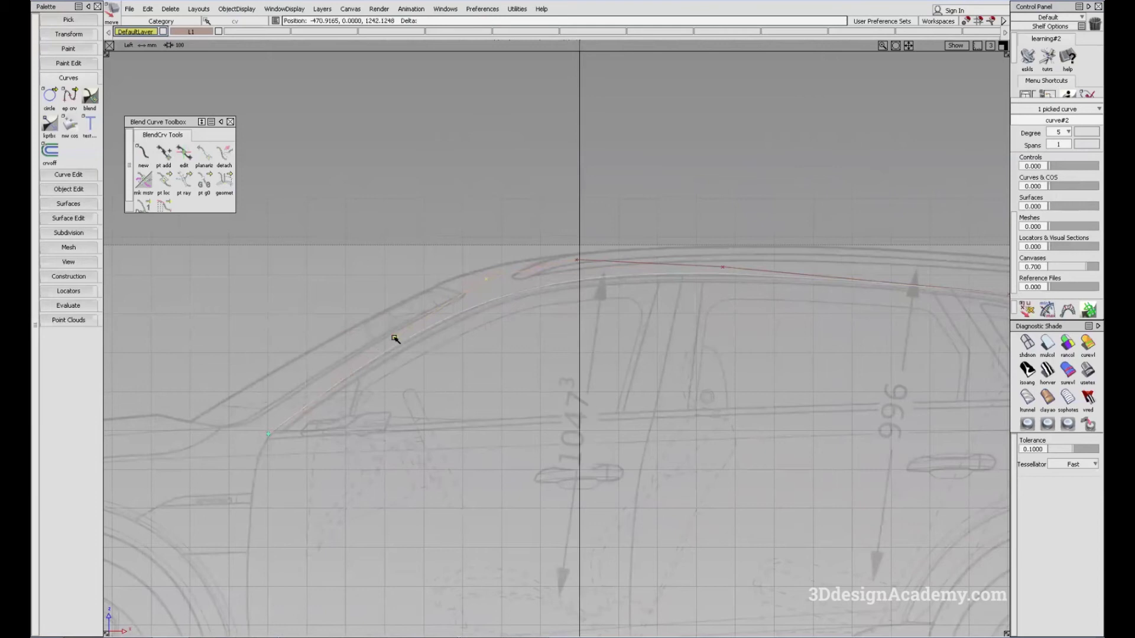
alt+shift+middle_drag(547, 418, 509, 413)
drag(516, 298, 243, 418)
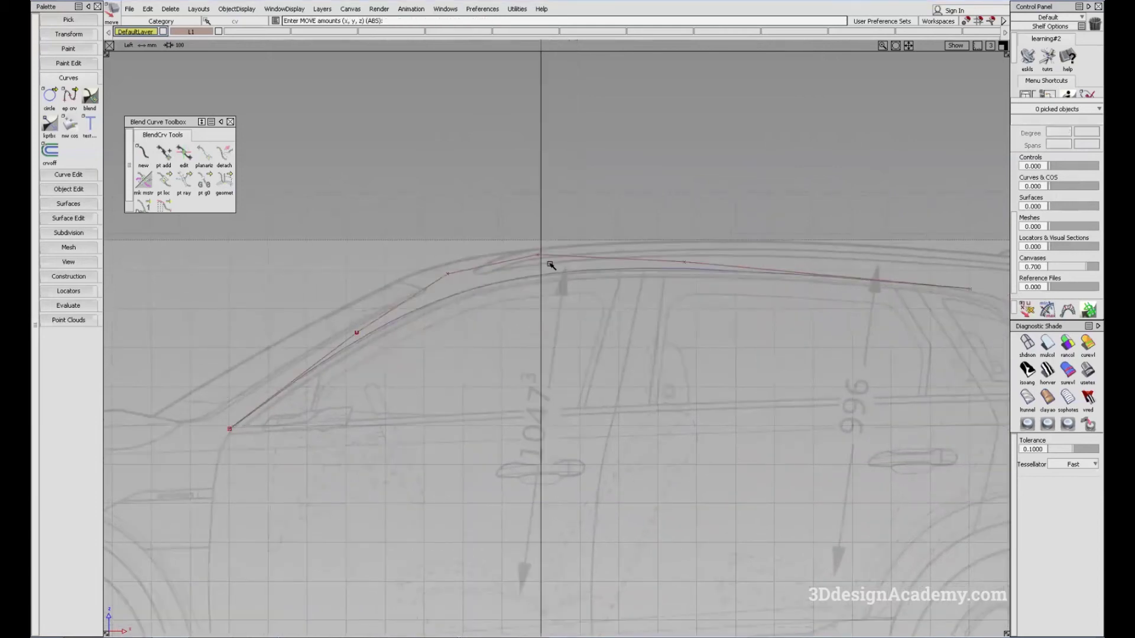
Pick the degree 5 window-line curve and set its spans to 2.
alt+shift+middle_drag(612, 288, 612, 276)
alt+shift+right_drag(626, 273, 587, 306)
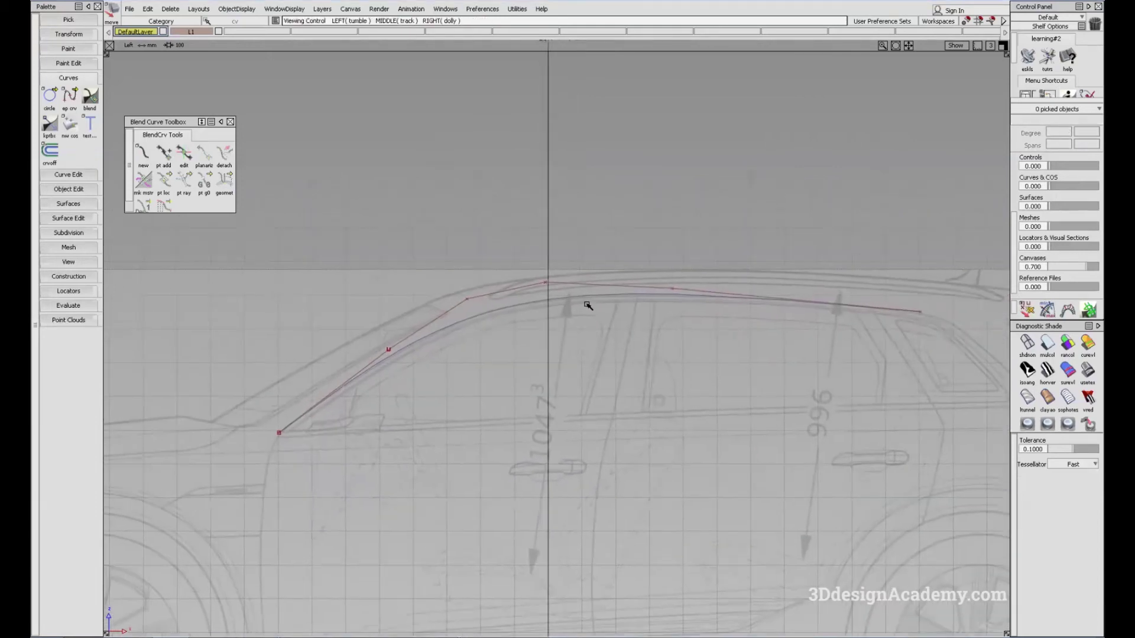
alt+shift+middle_drag(576, 334, 592, 334)
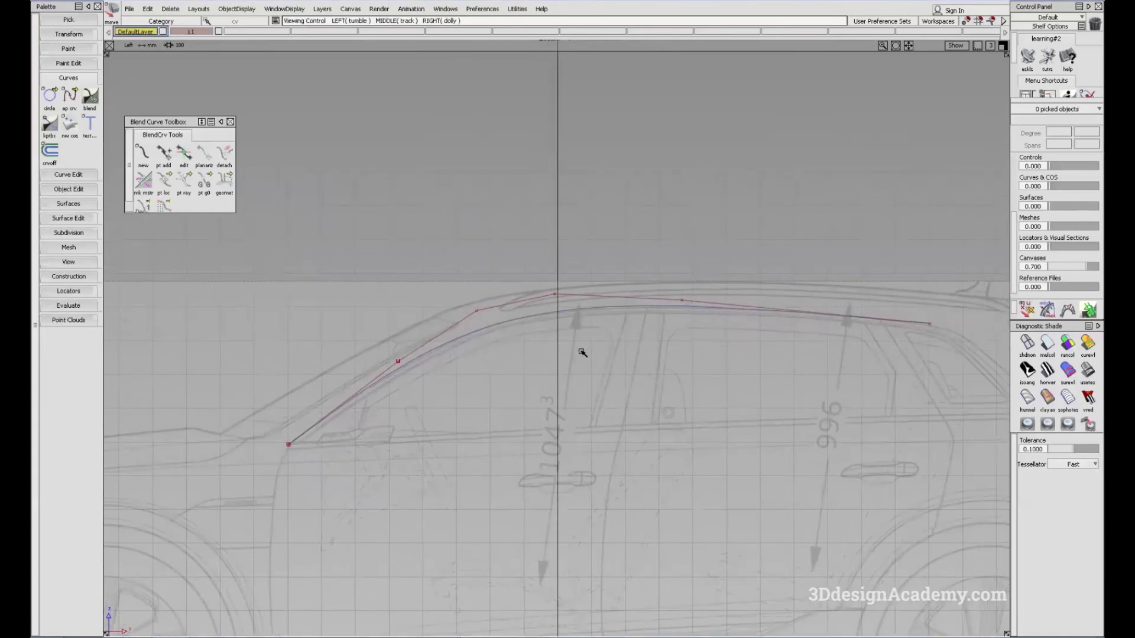
mouse_move(619, 299)
alt+shift+middle_down()
mouse_move(589, 326)
mouse_move(618, 344)
mouse_move(645, 333)
alt+shift+middle_up()
drag(557, 272, 627, 314)
drag(669, 290, 721, 360)
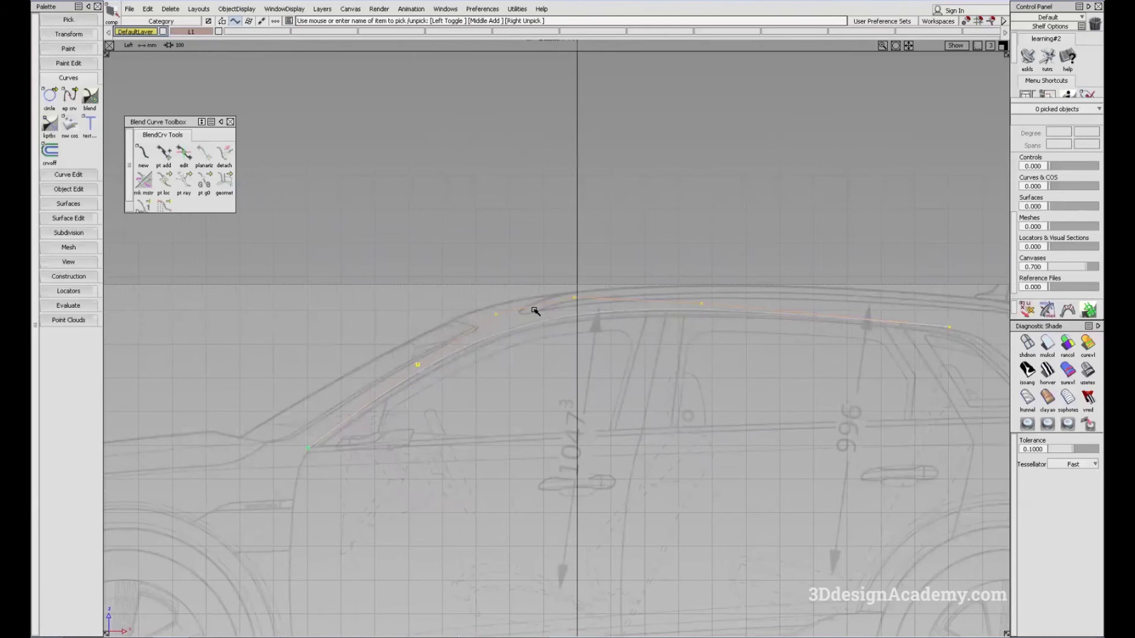
click(827, 310)
alt+shift+middle_drag(816, 347, 709, 329)
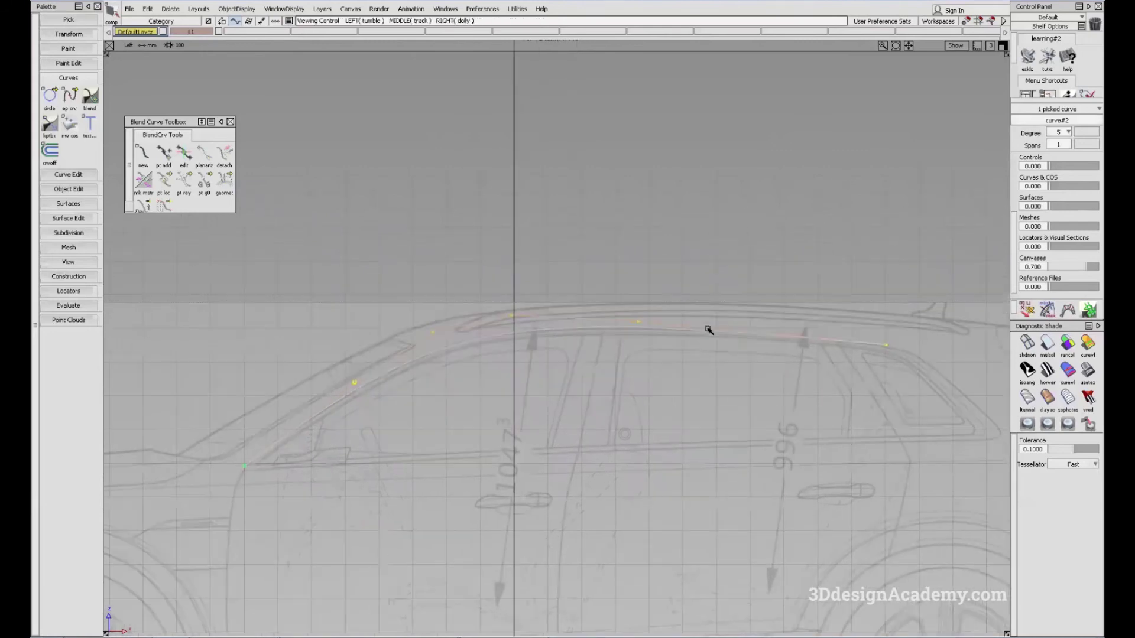
click(1067, 144)
click(1067, 197)
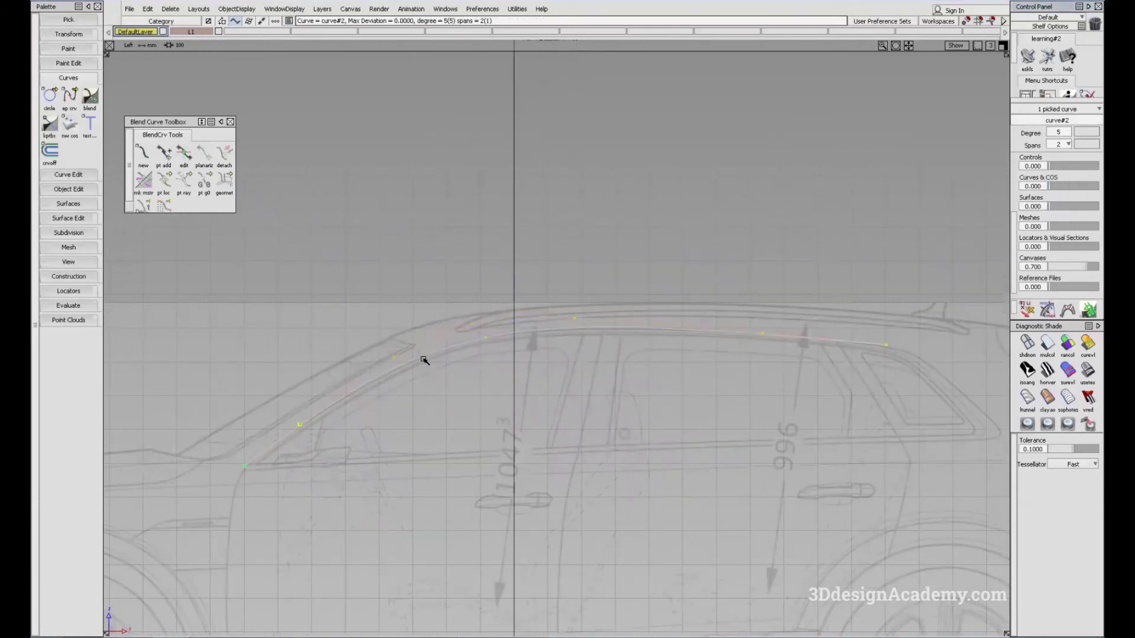
Move the front inner CVs of the two-span curve above the windshield pillar to fit the window line.
alt+shift+right_drag(419, 358, 455, 357)
alt+shift+middle_drag(414, 412, 459, 381)
ctrl+shift+drag(440, 358, 467, 377)
ctrl+shift+middle_drag(473, 383, 467, 352)
drag(469, 358, 471, 363)
drag(549, 275, 530, 276)
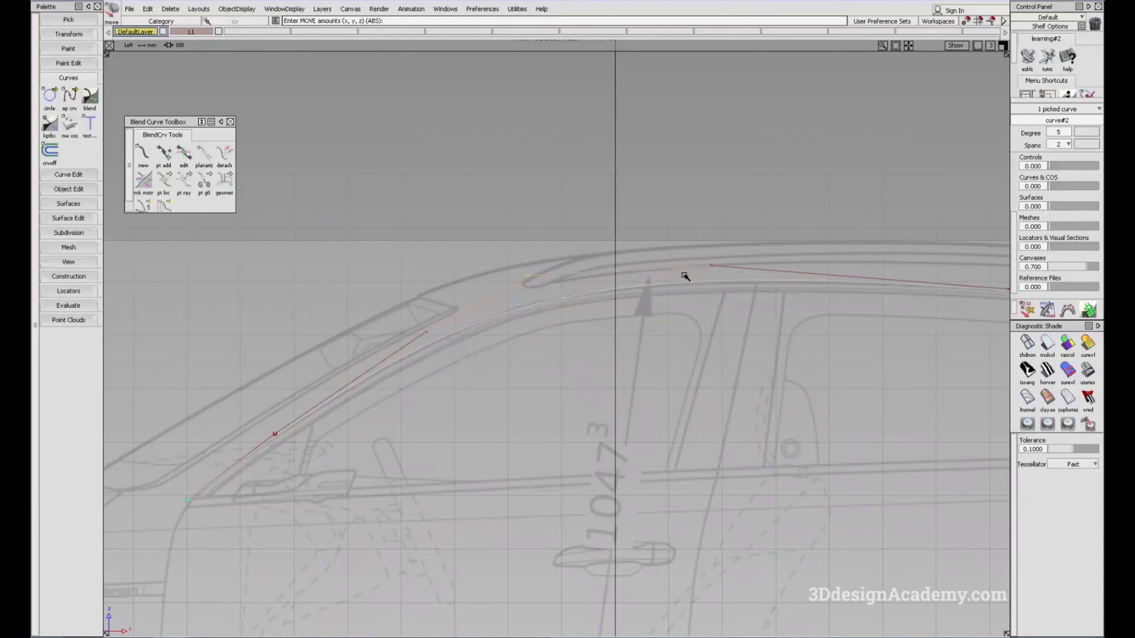
drag(712, 266, 679, 273)
Adjust the two-span curve's rear inner CV vertically to follow the window line along the roof.
alt+shift+middle_drag(801, 284, 582, 284)
ctrl+shift+drag(818, 385, 813, 298)
click(790, 290)
ctrl+shift+middle_drag(775, 371, 761, 334)
right_drag(737, 373, 738, 370)
alt+shift+middle_drag(927, 396, 853, 387)
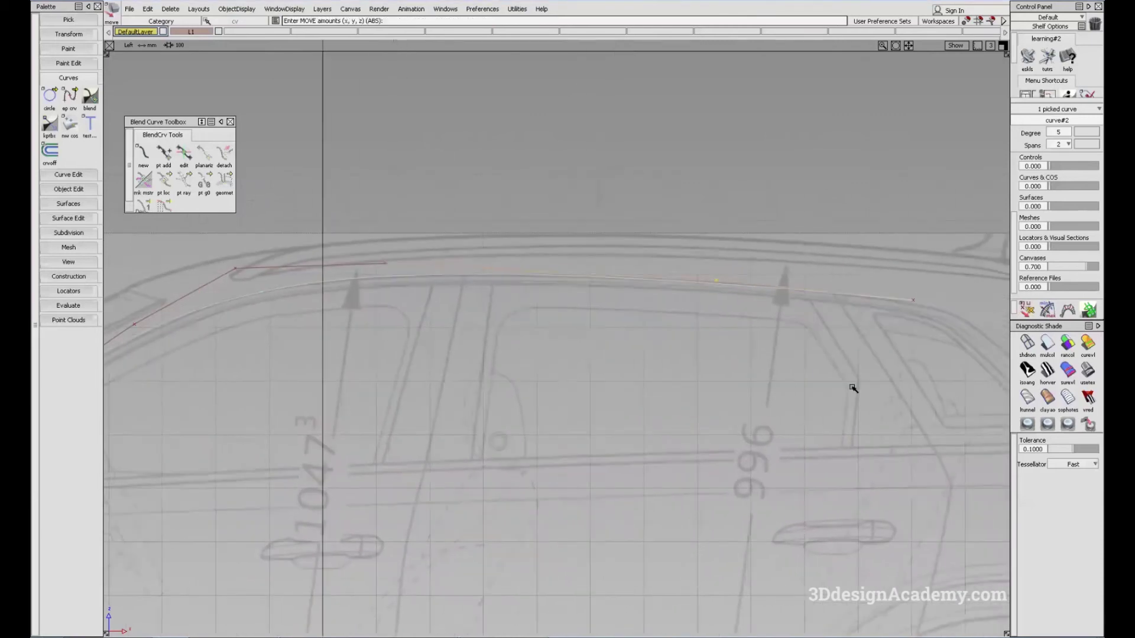
Fine-tune the two-span curve's end CV at the rear of the window line and unpick it.
ctrl+shift+drag(848, 381, 834, 316)
click(916, 299)
alt+shift+middle_drag(892, 332, 410, 350)
click(380, 356)
ctrl+shift+middle_drag(486, 401, 475, 343)
drag(480, 361, 484, 358)
alt+shift+middle_drag(644, 339, 488, 413)
ctrl+shift+drag(494, 384, 500, 310)
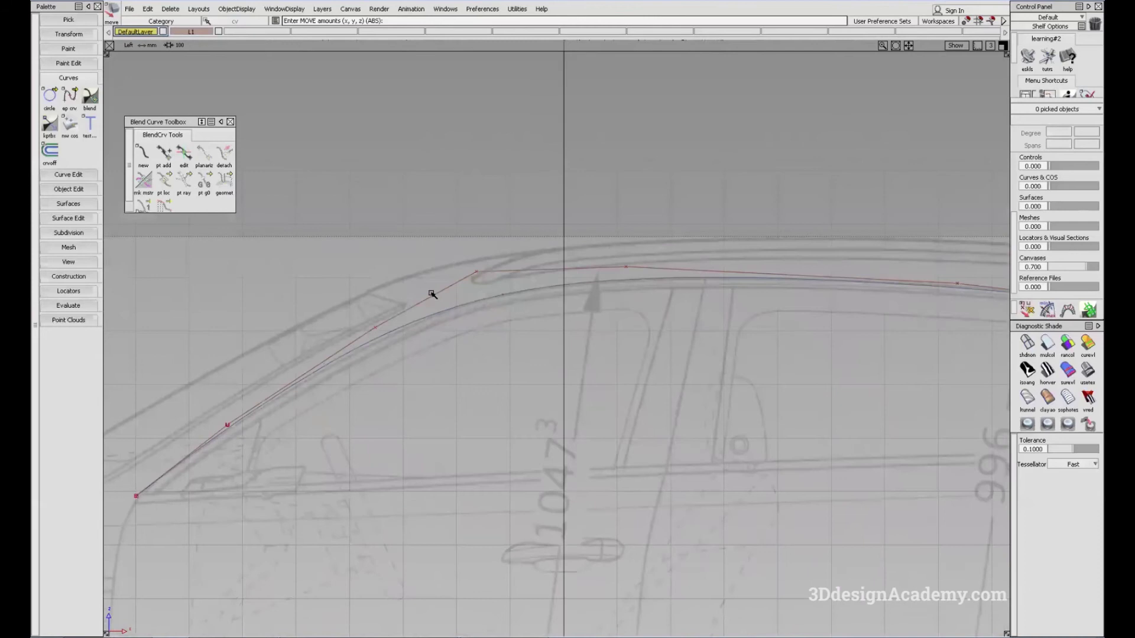
Fine-tune the CV at the front roof bend and the next two CVs along the roof, and unpick the curve.
ctrl+shift+drag(384, 274, 386, 275)
alt+shift+middle_drag(427, 193, 432, 203)
ctrl+shift+drag(425, 187, 467, 186)
click(486, 291)
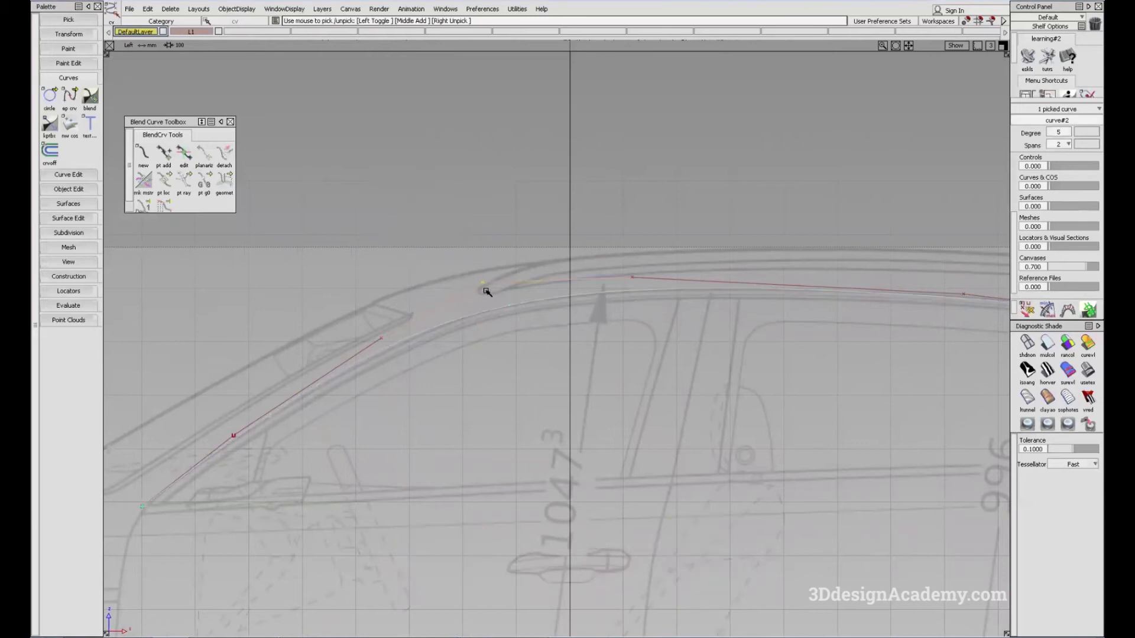
mouse_move(490, 228)
alt+shift+middle_down()
mouse_move(502, 249)
mouse_move(502, 234)
alt+shift+middle_up()
drag(506, 253, 510, 254)
alt+shift+middle_drag(639, 312, 610, 299)
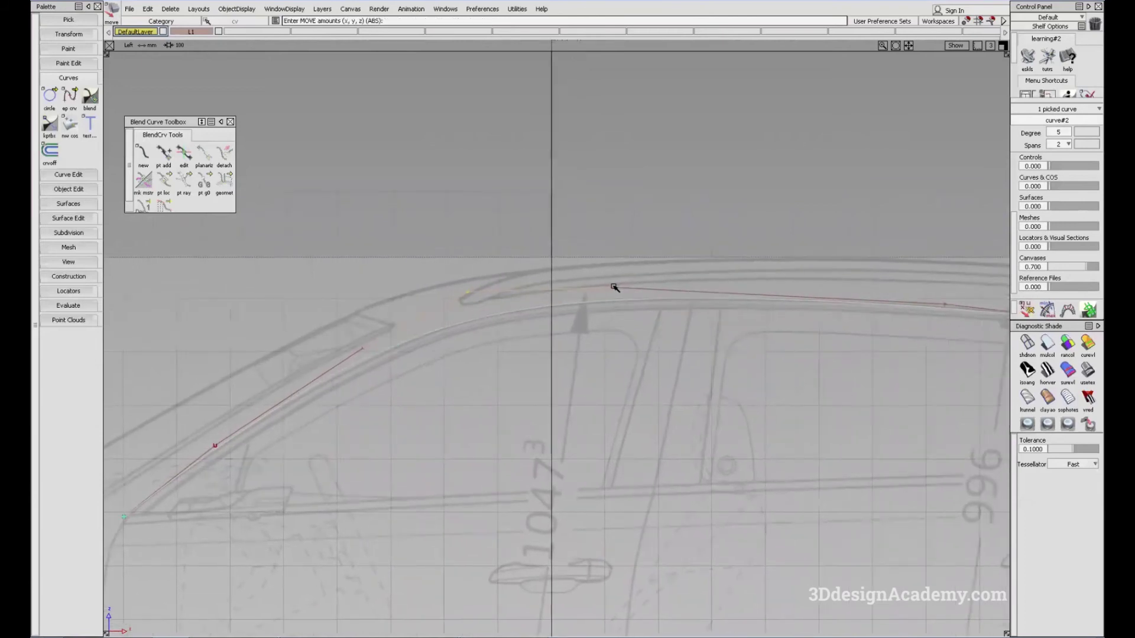
drag(615, 291, 618, 287)
drag(945, 303, 948, 302)
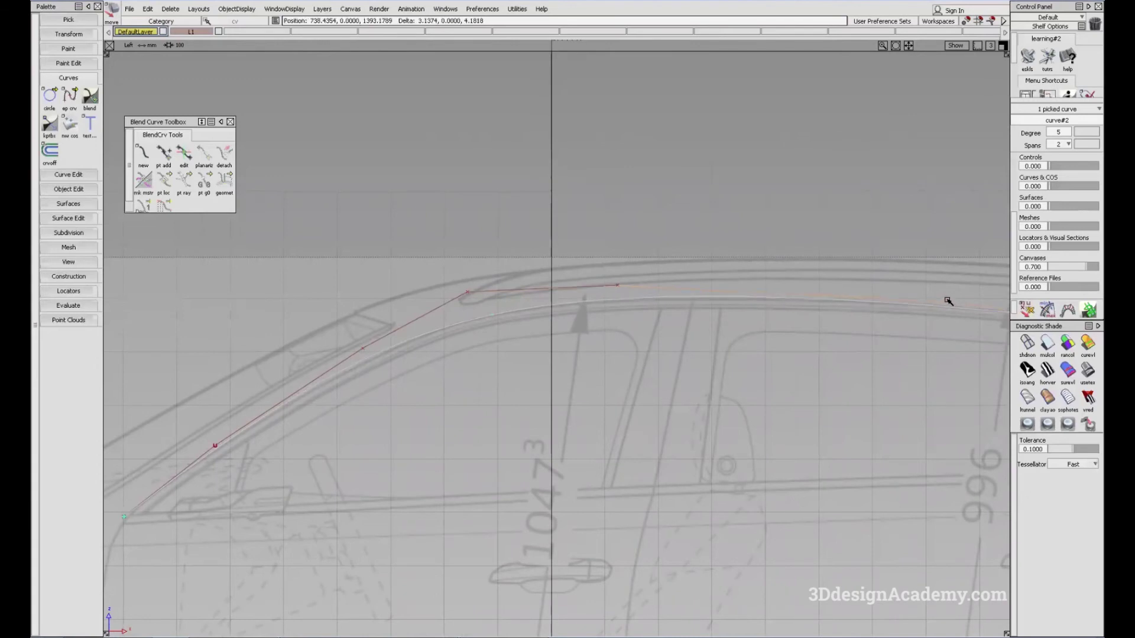
alt+shift+middle_drag(556, 359, 647, 352)
alt+shift+right_drag(647, 352, 563, 445)
click(508, 344)
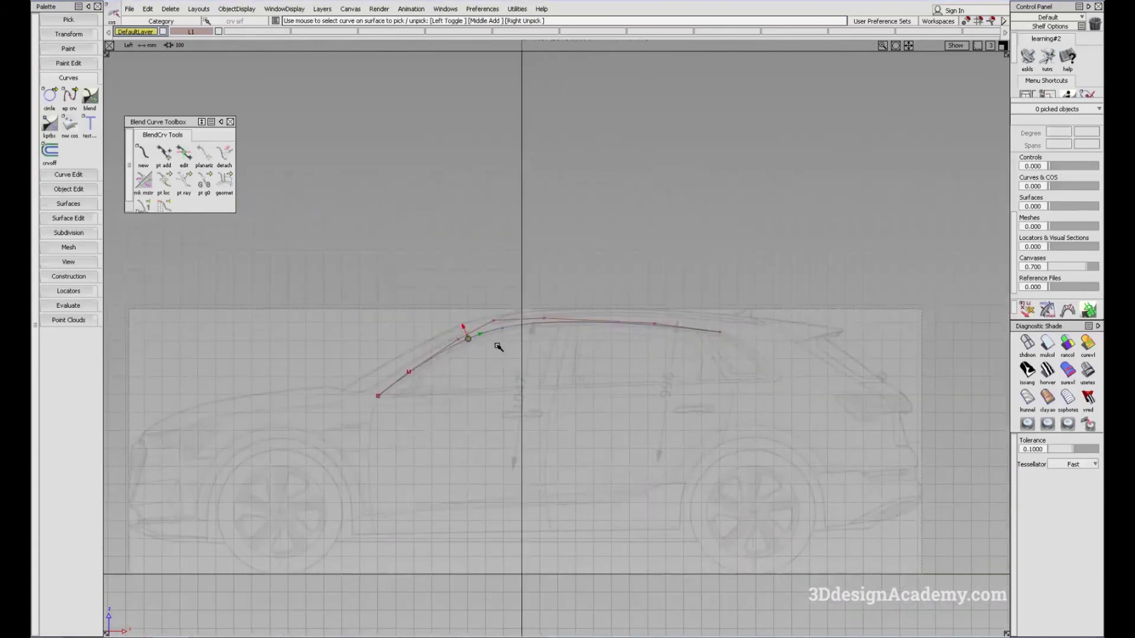
Draw a nearly horizontal two-point edit point curve in the empty area above the car's roof.
alt+shift+right_drag(518, 334, 609, 311)
alt+shift+middle_drag(629, 314, 614, 331)
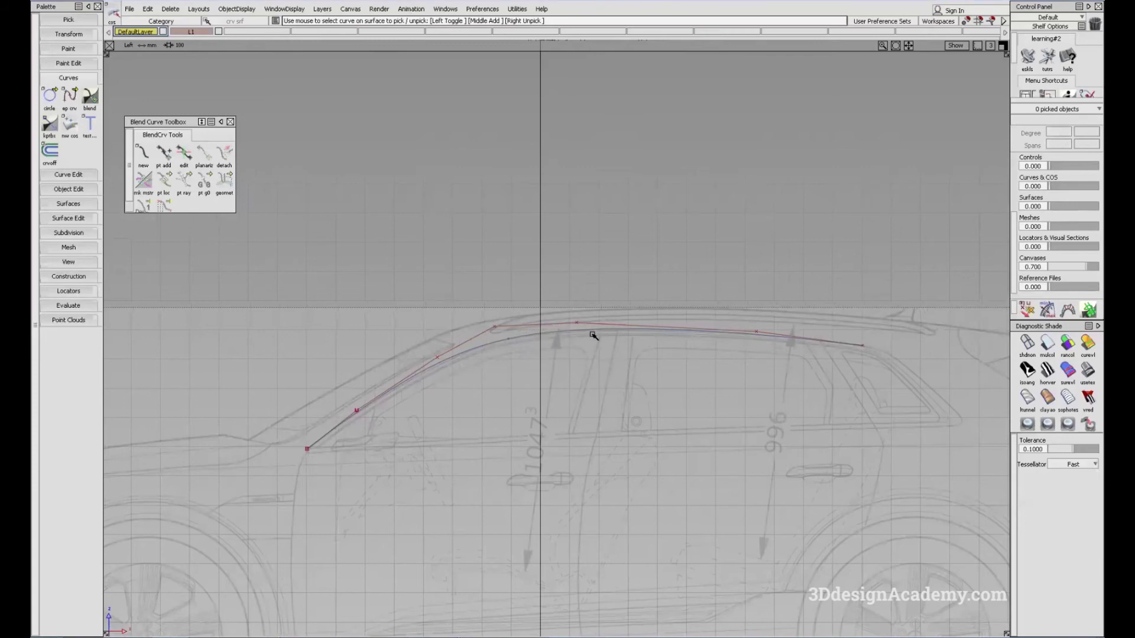
alt+shift+middle_drag(597, 289, 667, 435)
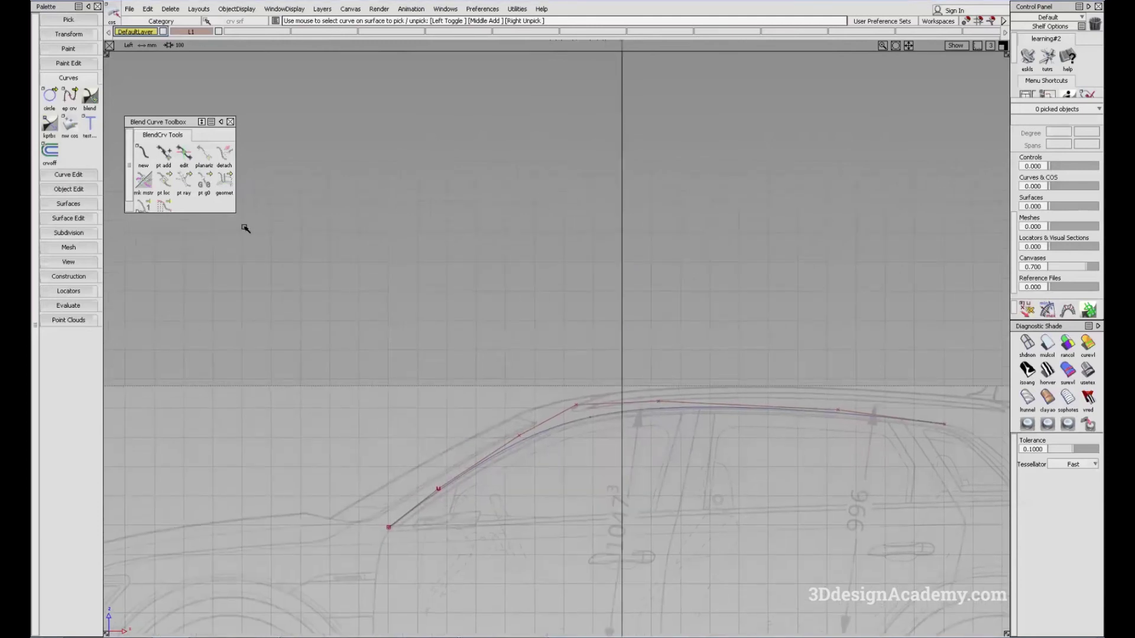
drag(71, 95, 109, 99)
alt+shift+middle_drag(660, 168, 555, 218)
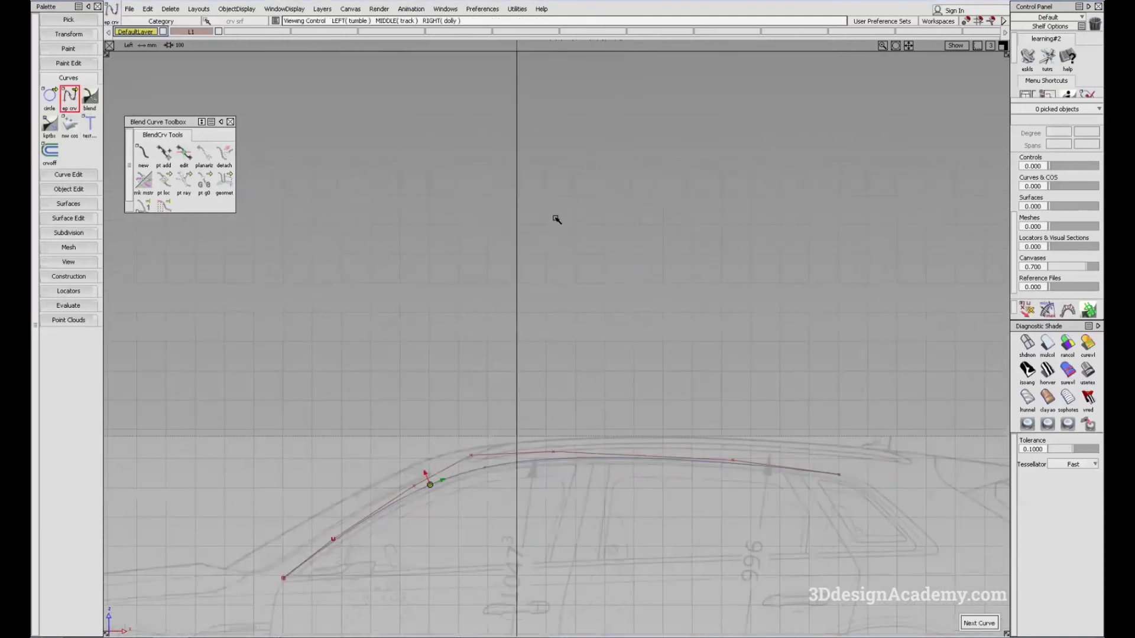
click(431, 256)
drag(699, 255, 735, 250)
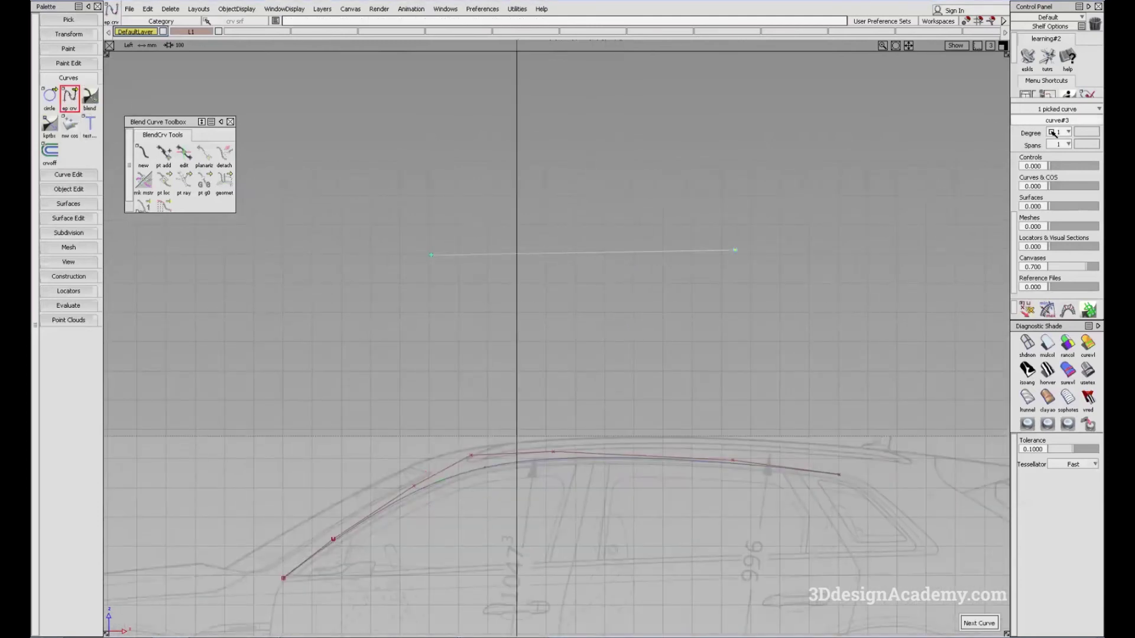
Set the new straight curve's degree to 2, move its middle CV up and forward to form an arch, and unpick it.
drag(1066, 134, 1072, 183)
mouse_move(591, 275)
ctrl+shift+mouse_down()
mouse_move(577, 281)
mouse_move(575, 266)
mouse_move(597, 269)
ctrl+shift+mouse_up()
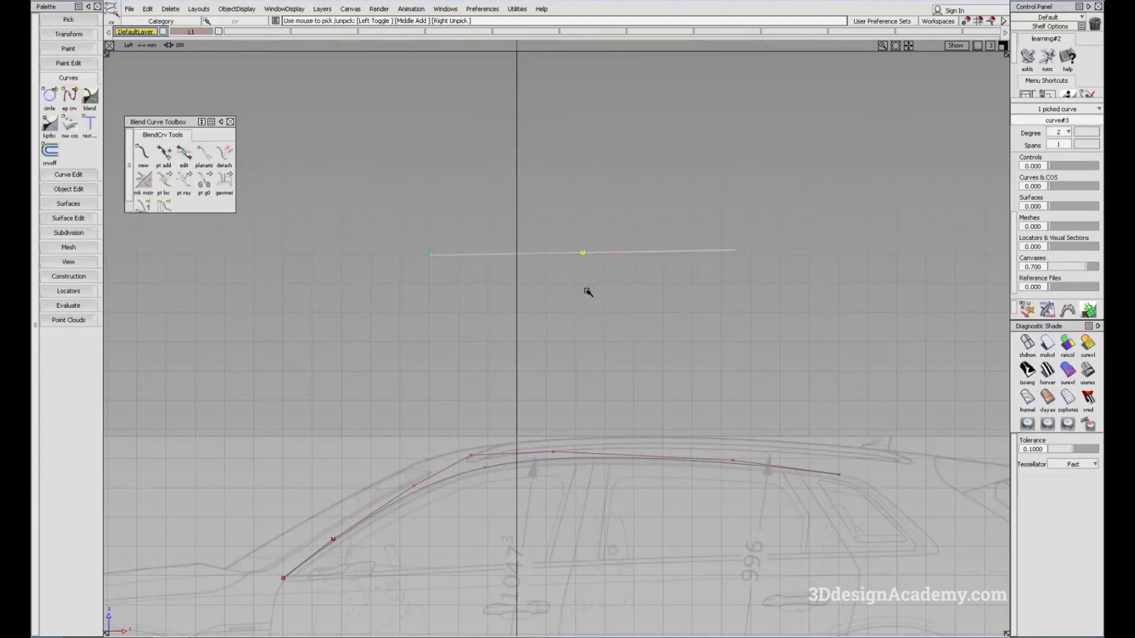
ctrl+shift+middle_drag(588, 291, 614, 259)
drag(615, 260, 564, 234)
ctrl+shift+drag(564, 234, 656, 269)
ctrl+shift+drag(664, 335, 662, 233)
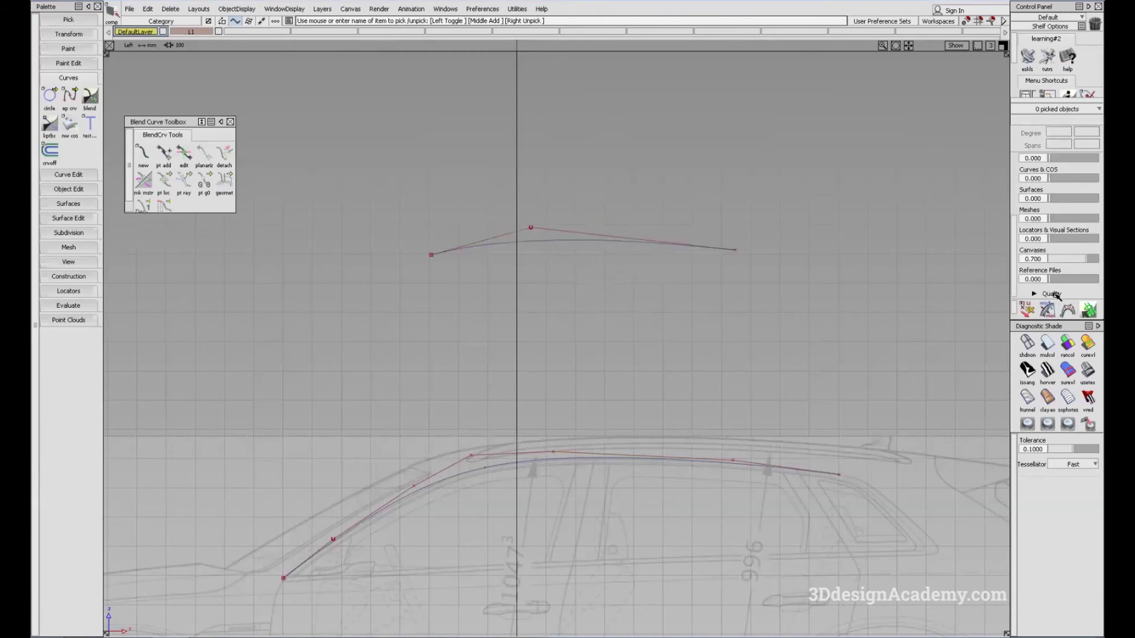
Expand the display quality settings and set the draw precision to 1.000.
click(1055, 296)
click(1089, 255)
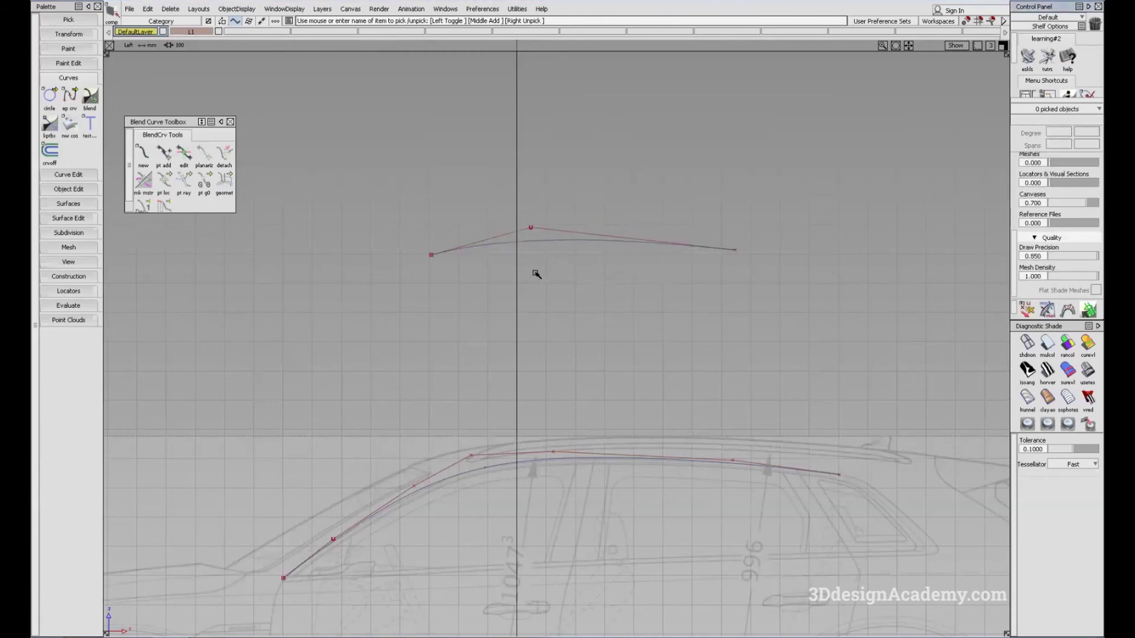
ctrl+shift+drag(547, 300, 537, 212)
Copy and paste the arched curve, and move the copy down below the original.
click(632, 246)
key(ctrl+c)
key(ctrl+v)
ctrl+shift+right_drag(663, 223, 684, 234)
Pick both arched curves and set their degree to 3.
mouse_move(617, 323)
ctrl+shift+mouse_down()
mouse_move(604, 243)
mouse_move(692, 222)
ctrl+shift+mouse_up()
click(1068, 131)
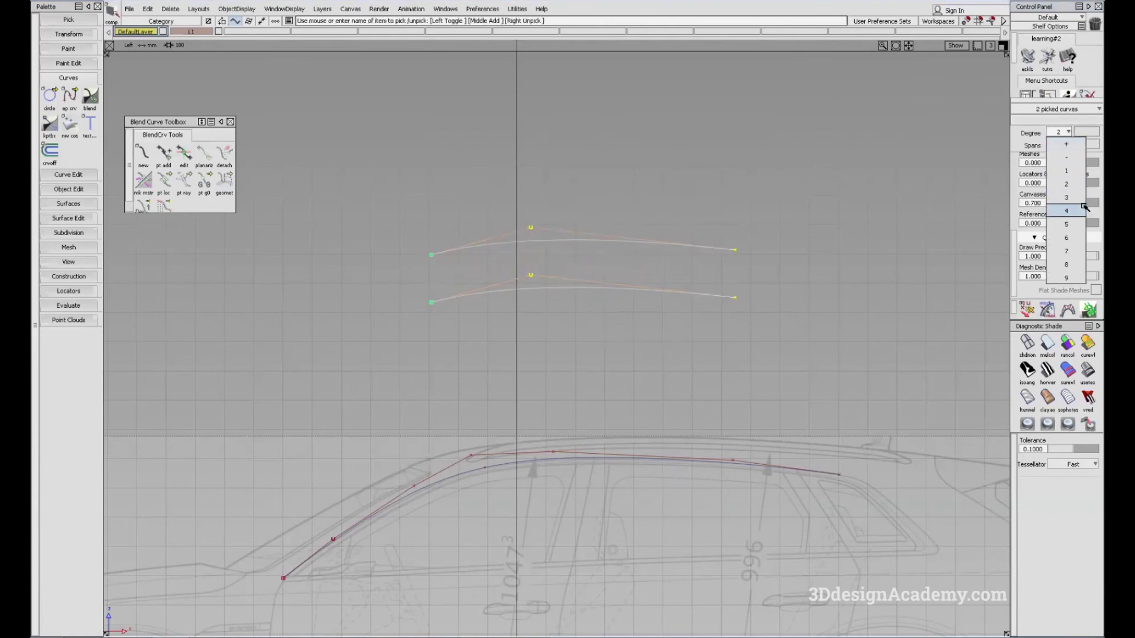
click(1081, 197)
Pick the third CV of both arched curves, raise both CVs together, and unpick them.
mouse_move(592, 306)
ctrl+shift+mouse_down()
mouse_move(565, 284)
mouse_move(614, 273)
ctrl+shift+mouse_up()
click(599, 283)
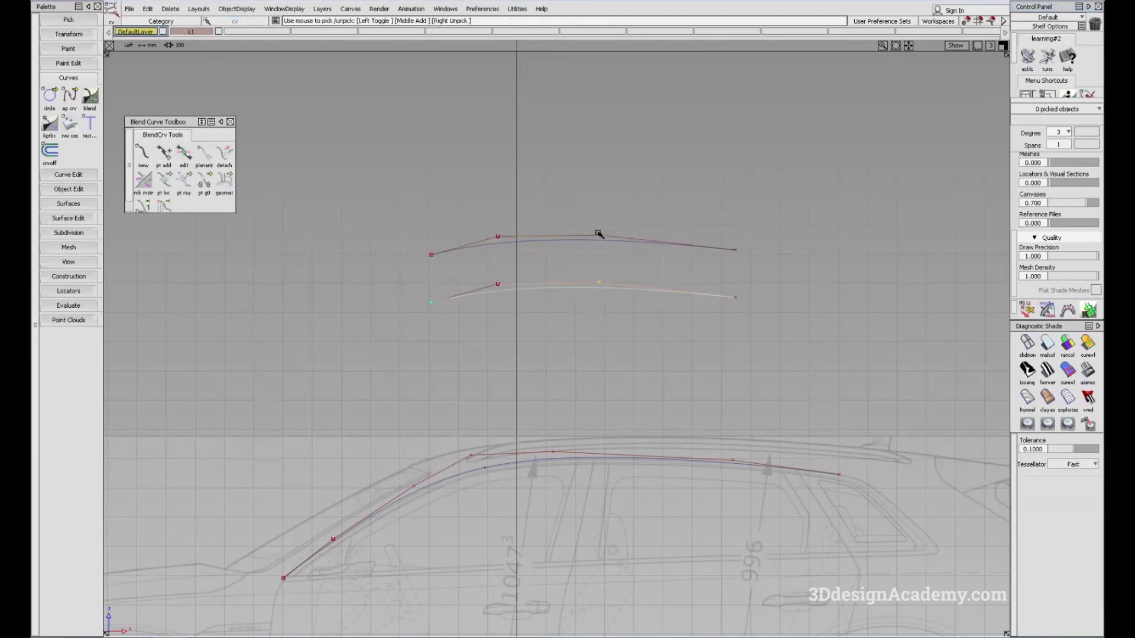
click(600, 235)
ctrl+shift+right_drag(706, 269, 696, 218)
alt+shift+right_drag(415, 486, 470, 458)
alt+shift+middle_drag(579, 345, 535, 415)
ctrl+shift+drag(534, 413, 519, 349)
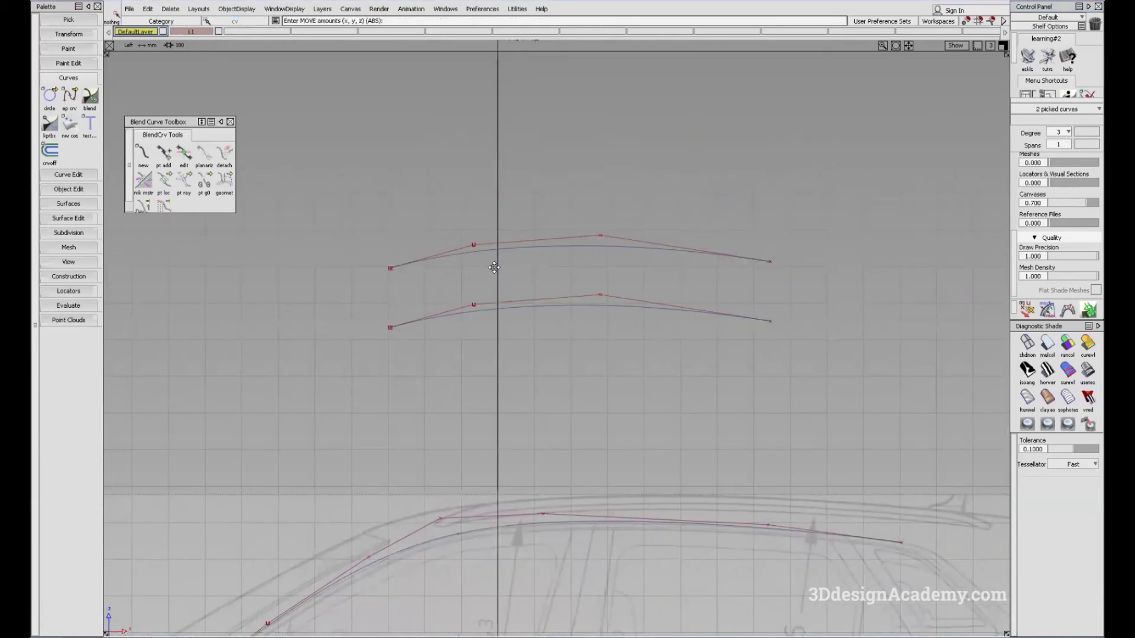
Pick the lower arched curve and move it slightly further down from the upper one.
alt+shift+middle_drag(534, 270, 510, 274)
ctrl+shift+drag(519, 279, 556, 301)
drag(564, 304, 609, 356)
ctrl+shift+right_drag(650, 378, 632, 318)
right_drag(646, 349, 646, 360)
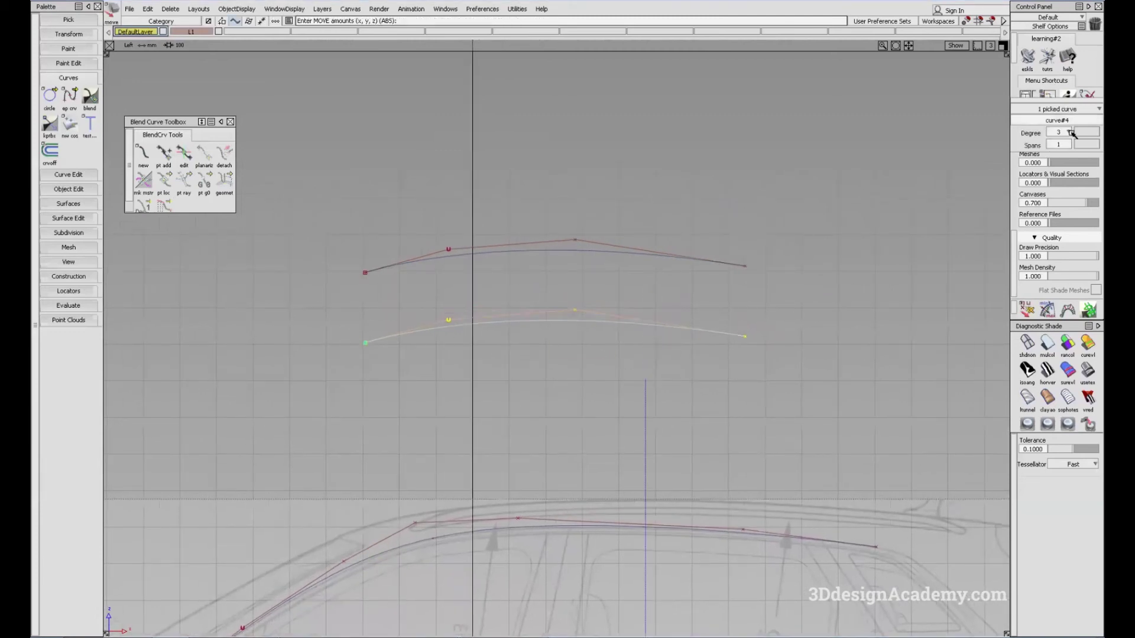
Set the lower arched curve's spans to 2 and unpick it.
click(1068, 144)
click(1069, 194)
ctrl+shift+drag(647, 298, 557, 321)
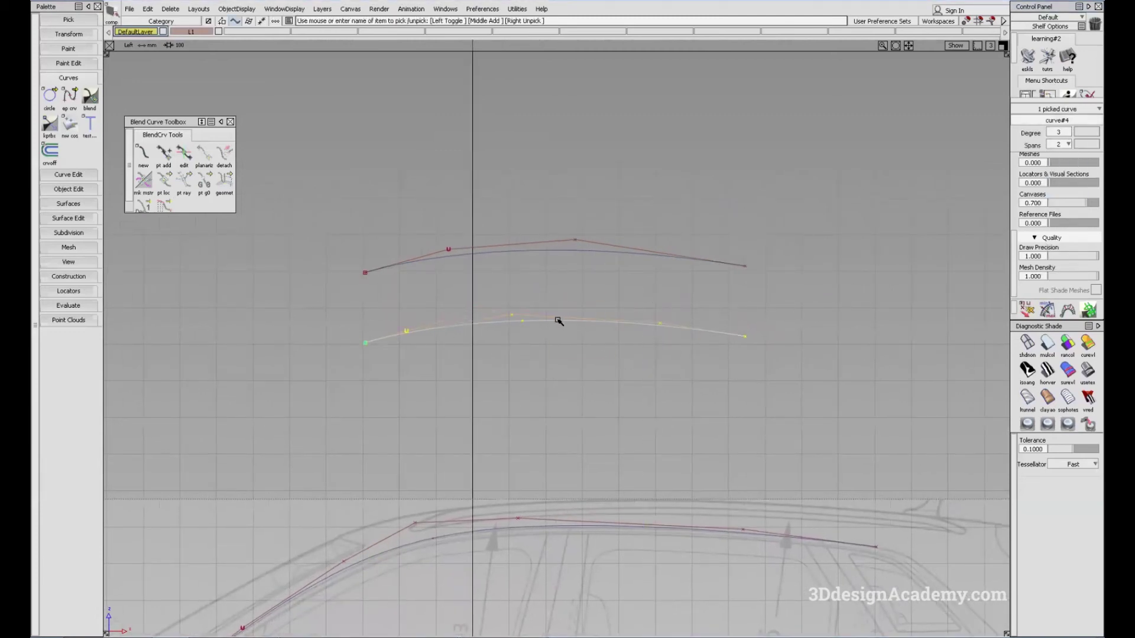
alt+shift+middle_drag(531, 321, 565, 339)
ctrl+shift+drag(570, 424, 555, 304)
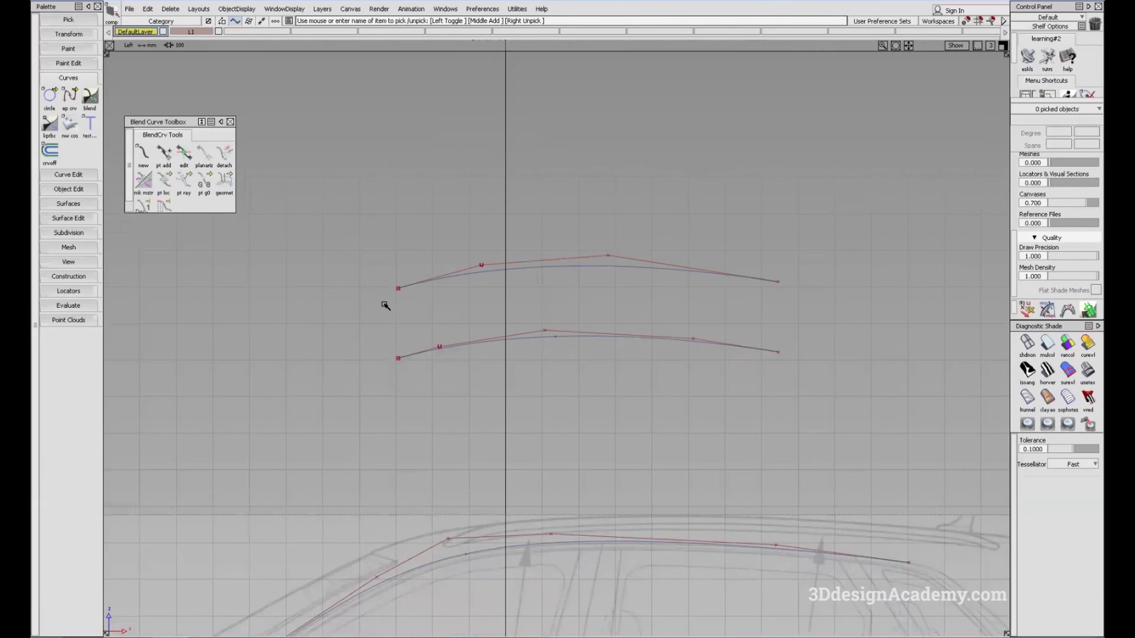
Add curve curvature locators to the upper and lower arched curves to compare their curvature combs.
click(69, 291)
click(70, 339)
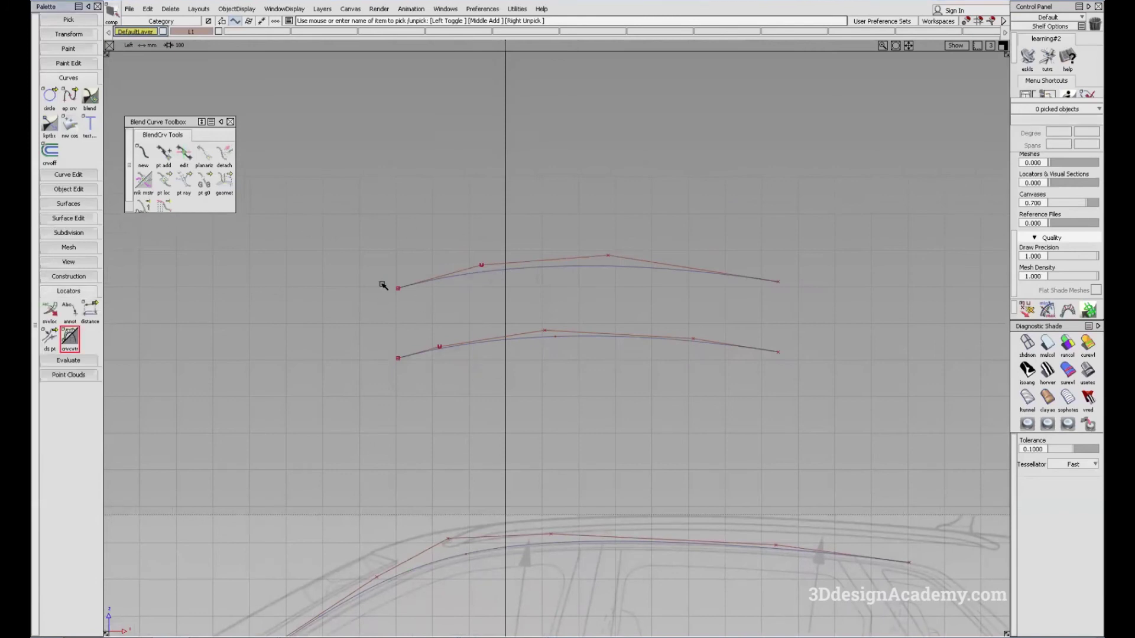
click(631, 266)
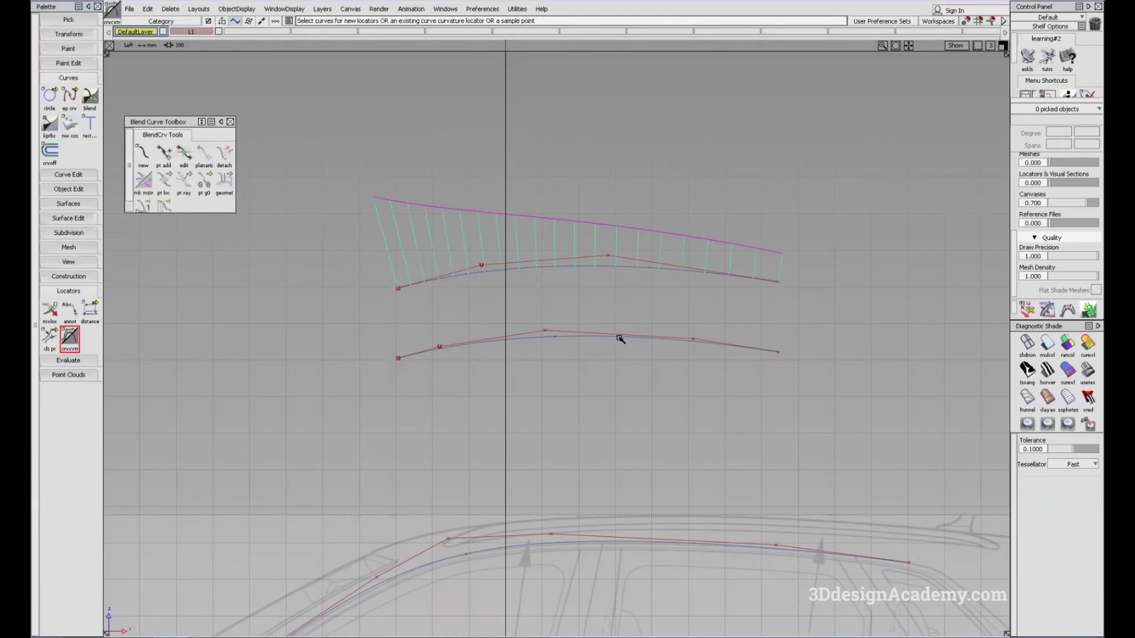
click(619, 337)
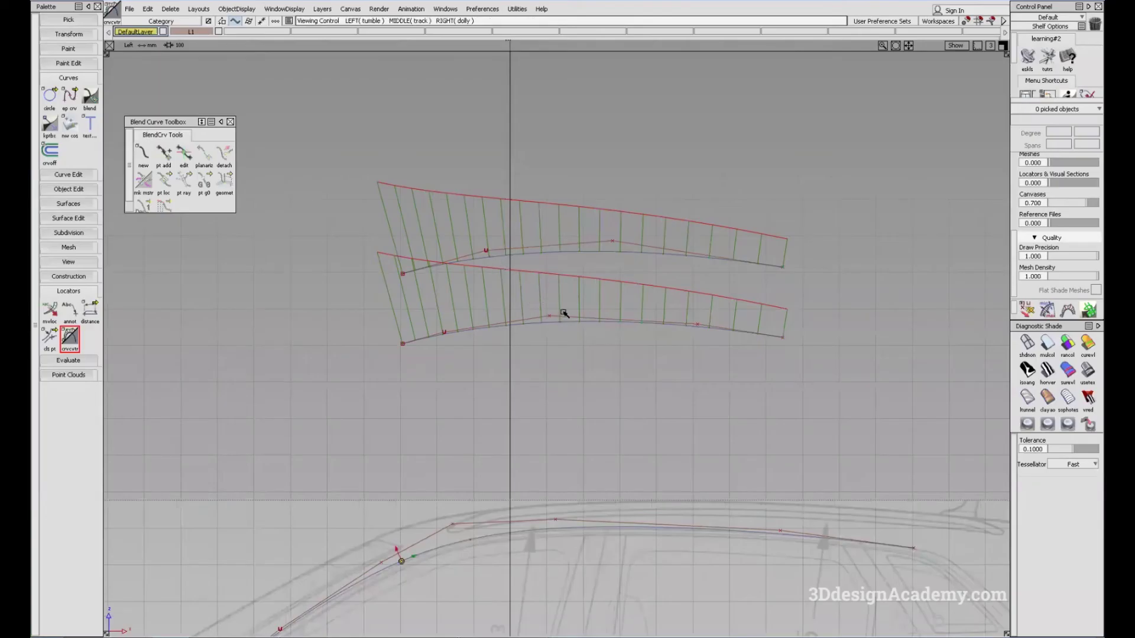
alt+shift+middle_drag(533, 272, 547, 272)
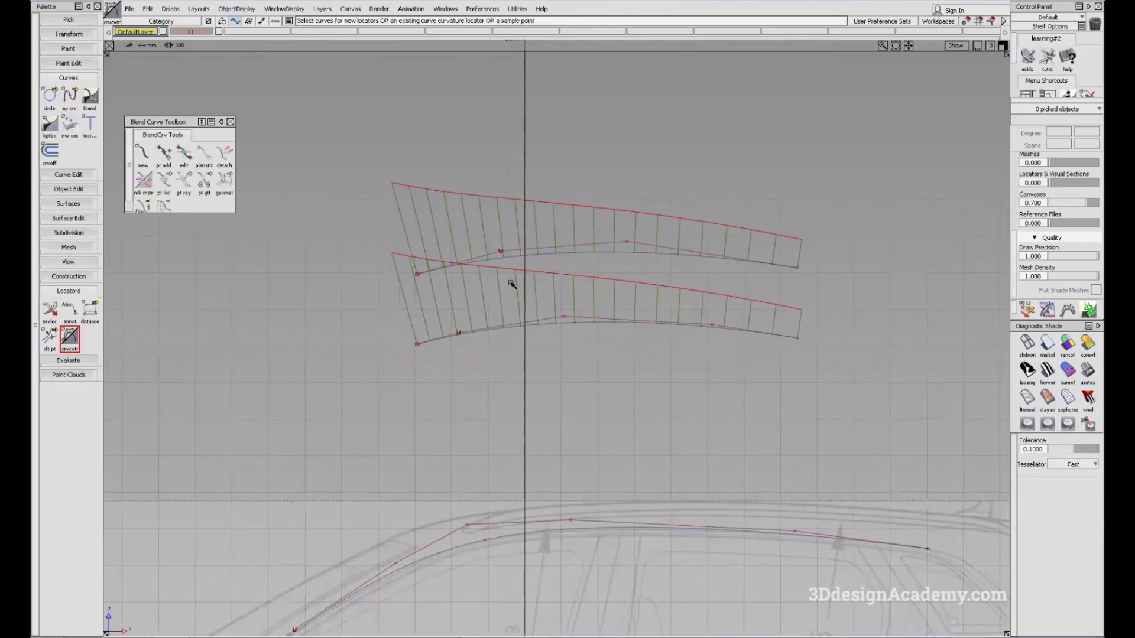
alt+shift+middle_drag(640, 272, 600, 276)
Raise the third CV of both arched curves together, unpick them, and compare the changes in their curvature combs.
ctrl+shift+drag(443, 277, 467, 252)
click(480, 271)
click(537, 341)
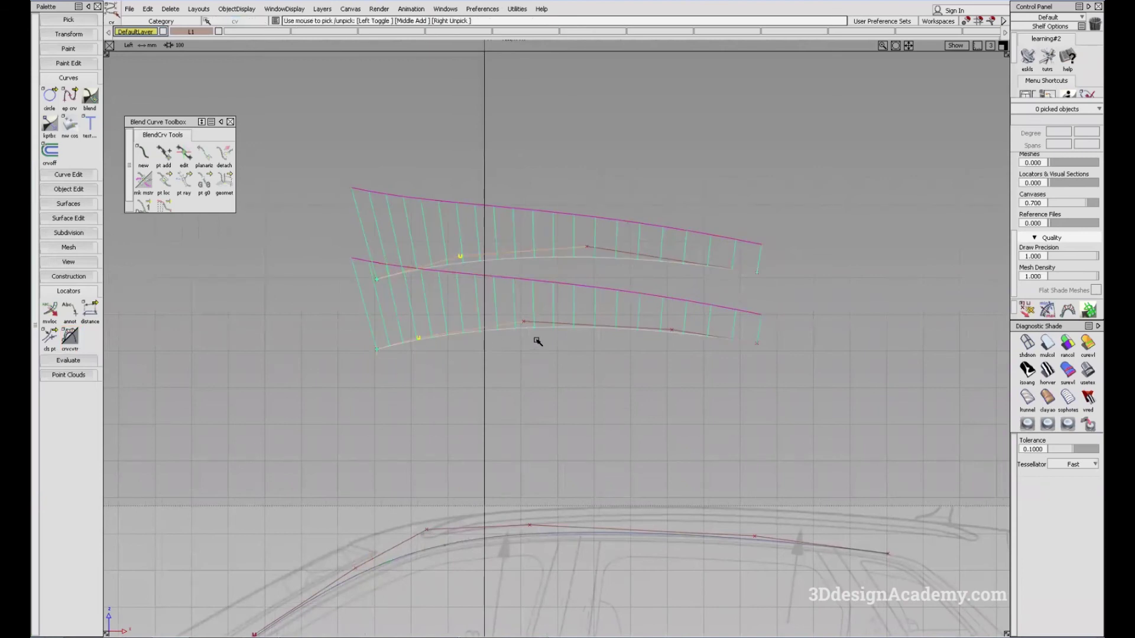
drag(571, 296, 589, 406)
drag(571, 238, 608, 266)
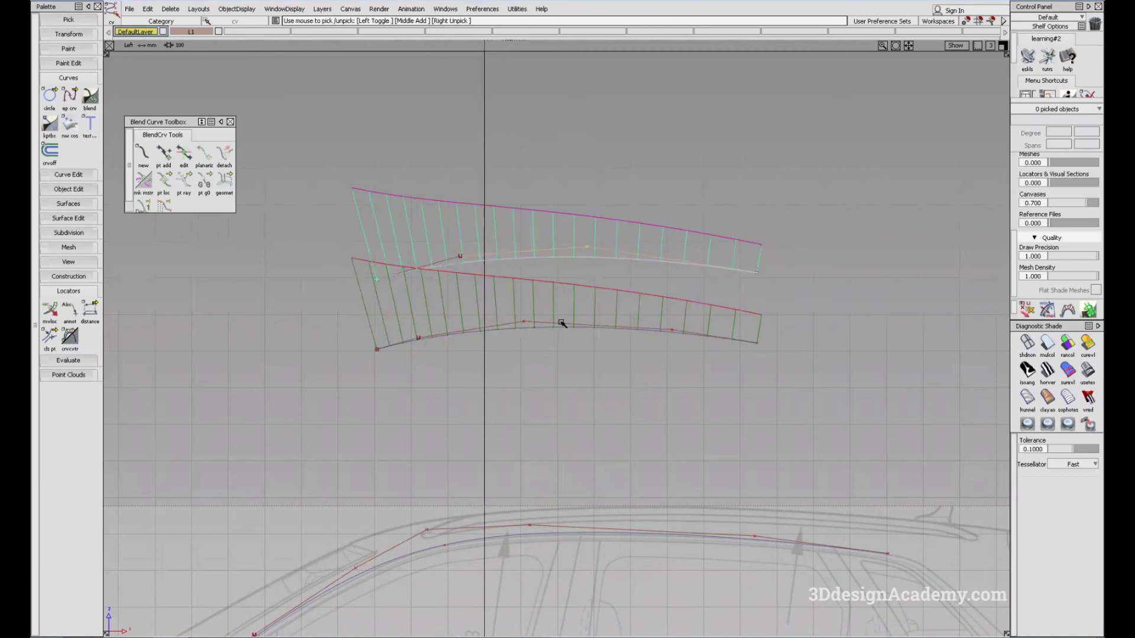
drag(502, 302, 550, 353)
alt+shift+middle_drag(590, 281, 586, 290)
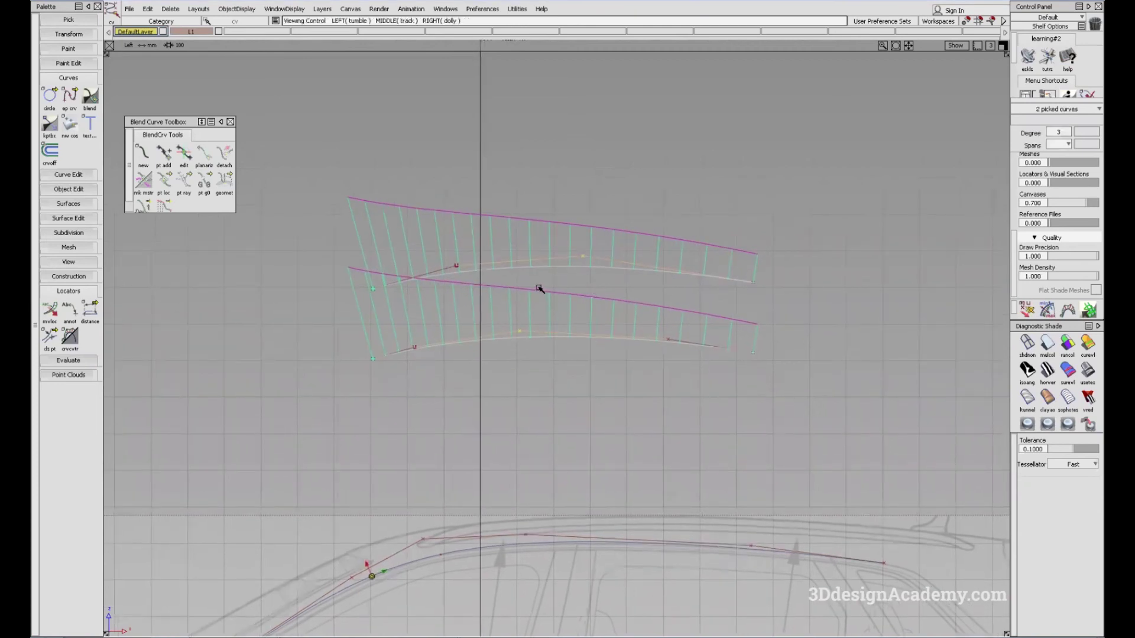
alt+shift+right_drag(539, 289, 649, 340)
ctrl+shift+middle_drag(649, 339, 641, 340)
right_drag(638, 350, 638, 344)
alt+shift+middle_drag(608, 311, 613, 349)
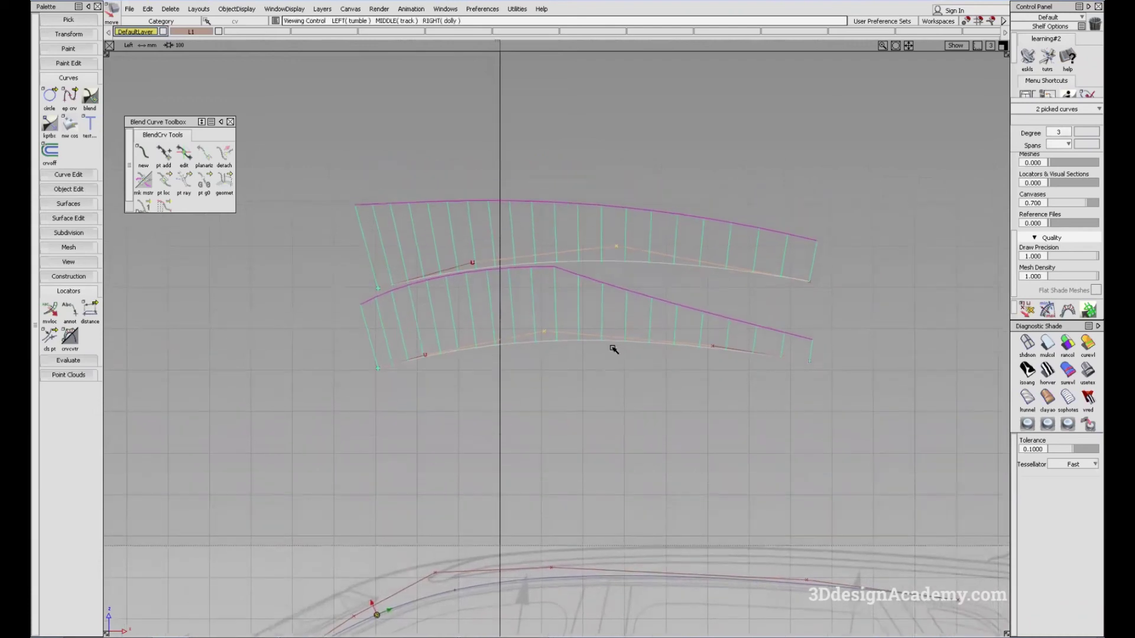
ctrl+shift+drag(606, 390, 598, 287)
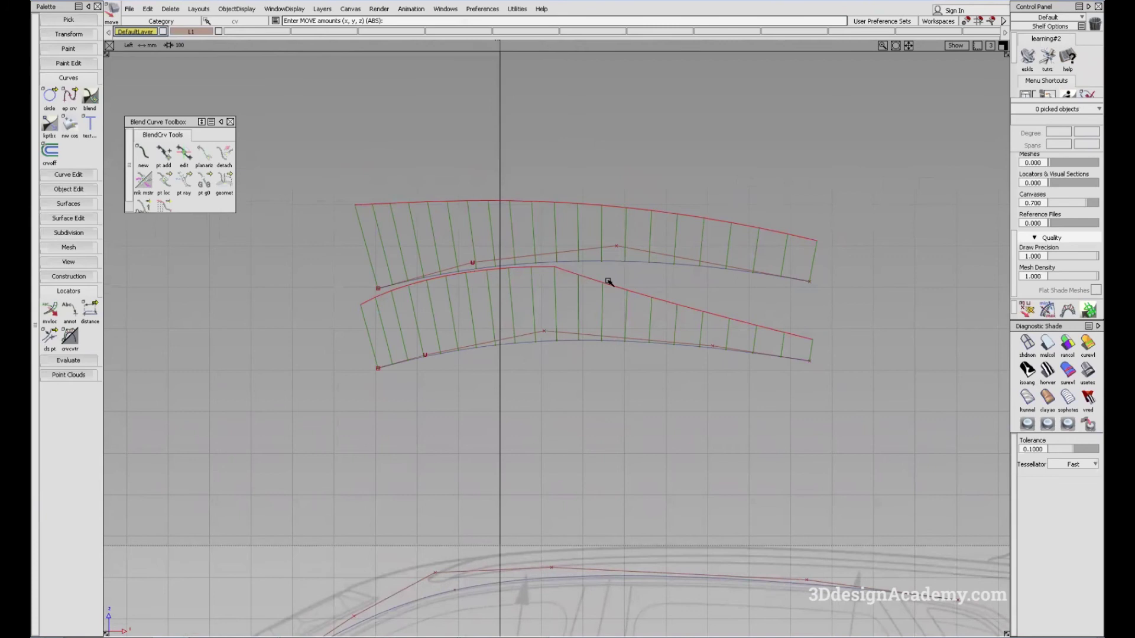
alt+shift+middle_drag(617, 271, 603, 306)
ctrl+shift+drag(637, 408, 597, 238)
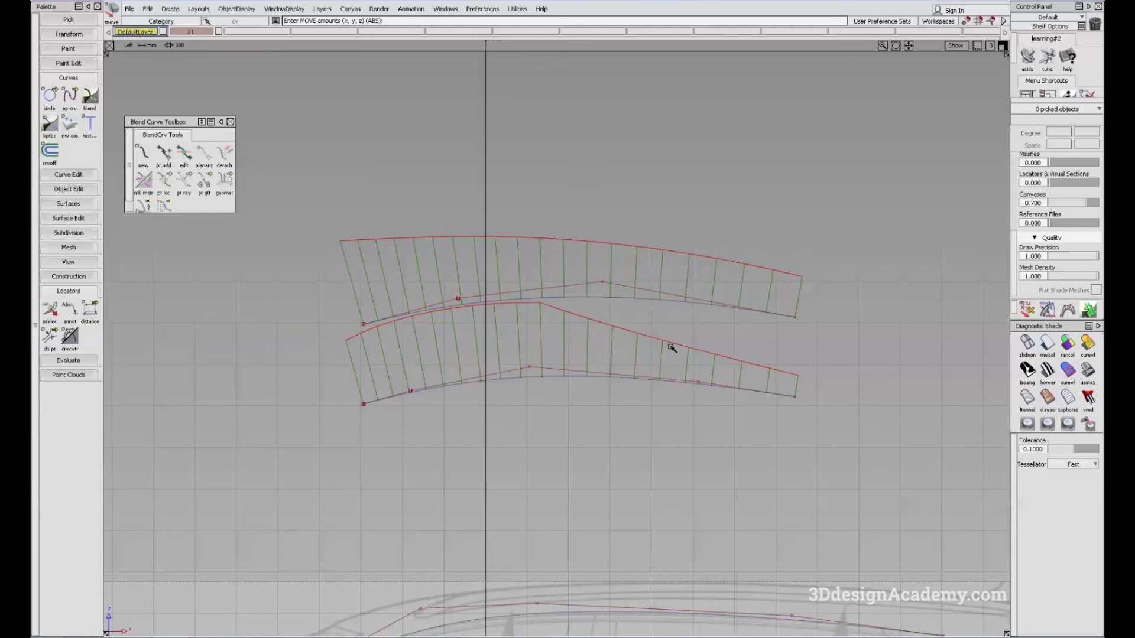
Undo the last CV move on the two arched curves.
alt+shift+middle_drag(591, 333, 605, 337)
ctrl+shift+drag(550, 352, 612, 381)
alt+shift+middle_drag(633, 291, 600, 254)
Copy and paste the upper single-span arched curve, and move the copy up above the original.
click(663, 273)
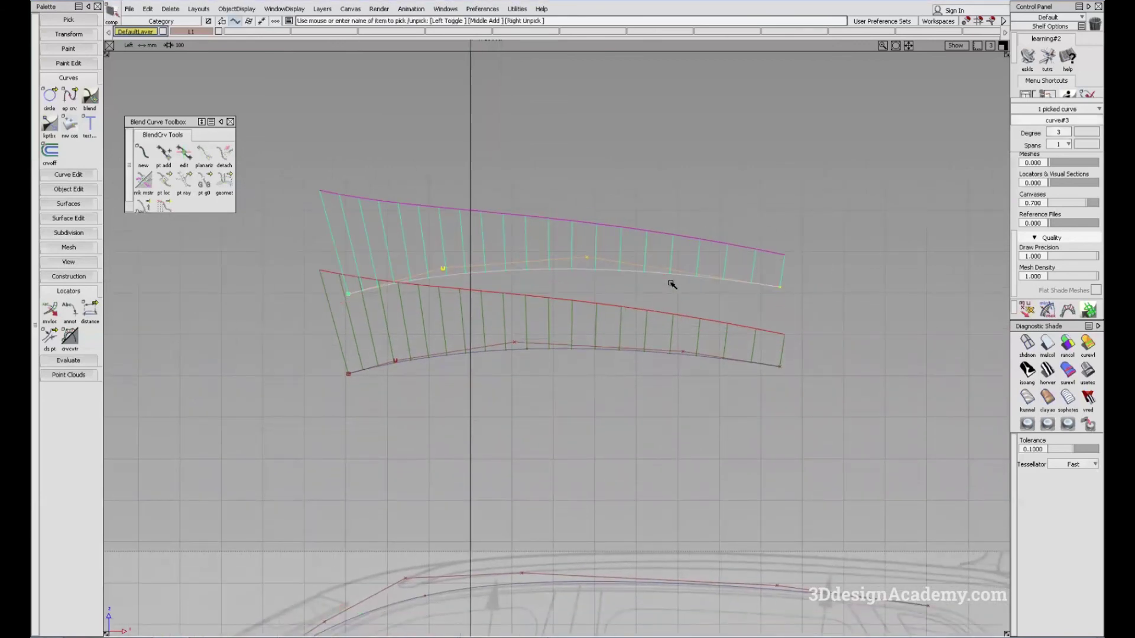
ctrl+shift+drag(595, 382, 578, 304)
alt+shift+right_drag(642, 318, 542, 245)
click(656, 333)
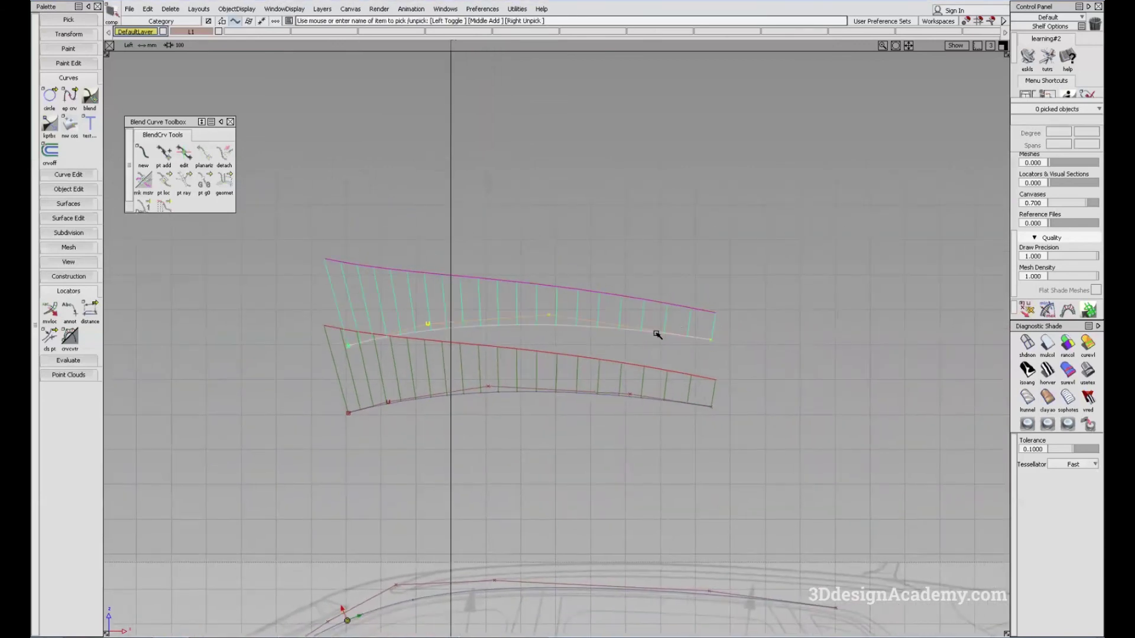
key(ctrl+c)
key(ctrl+v)
ctrl+shift+middle_drag(715, 295, 717, 279)
right_drag(724, 281, 724, 188)
Set the topmost copied curve to degree 5 with 2 spans.
click(1060, 131)
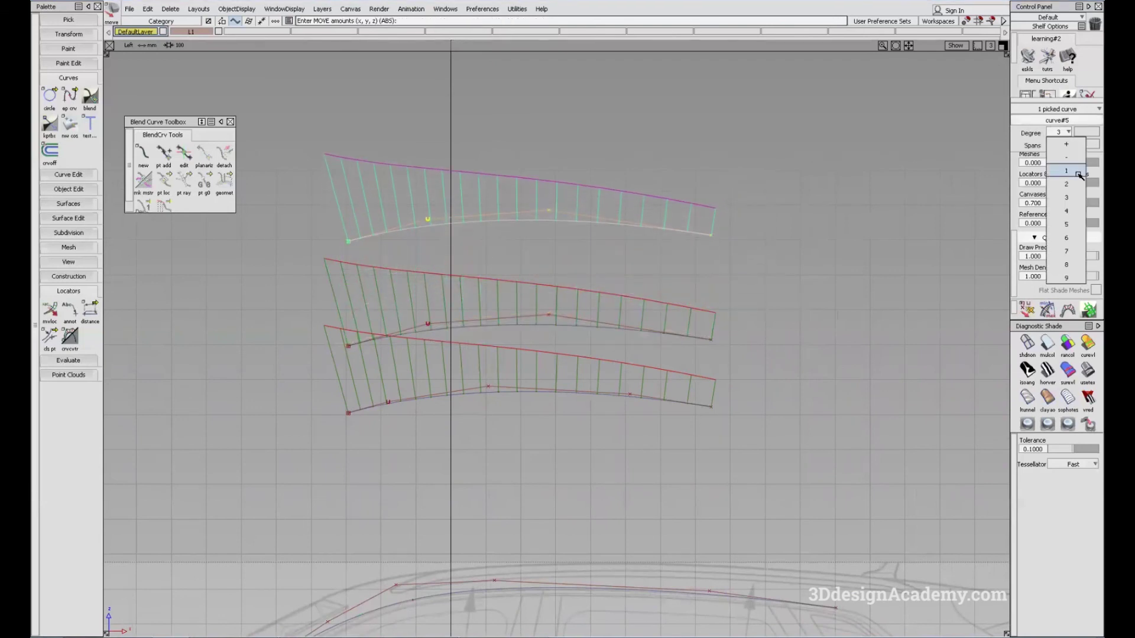
click(1064, 236)
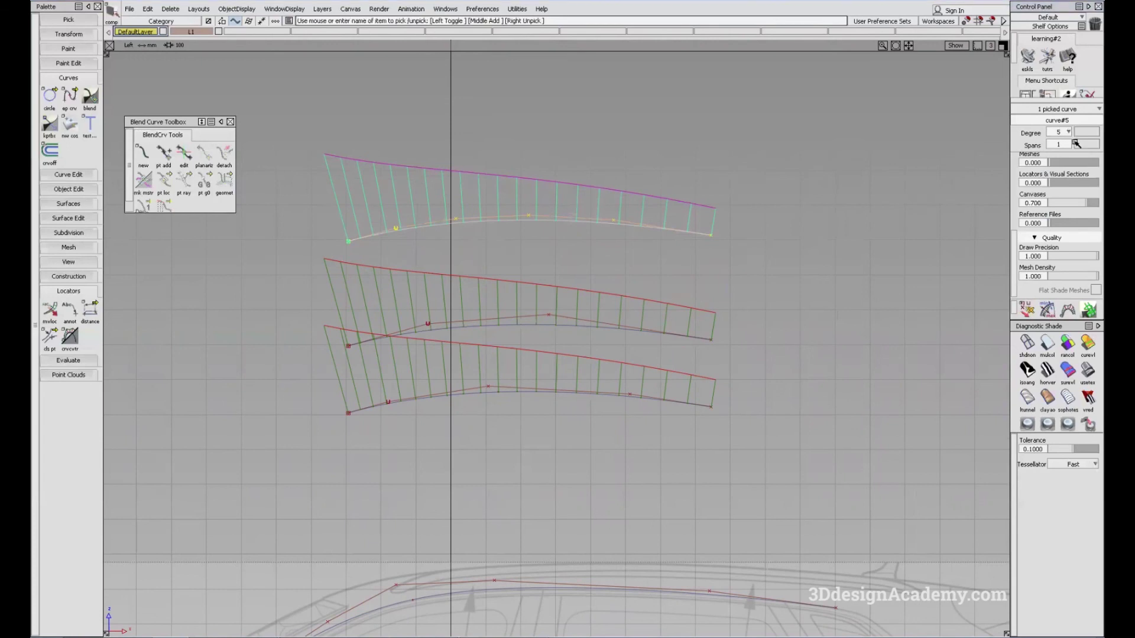
click(1068, 132)
click(1005, 163)
click(1068, 143)
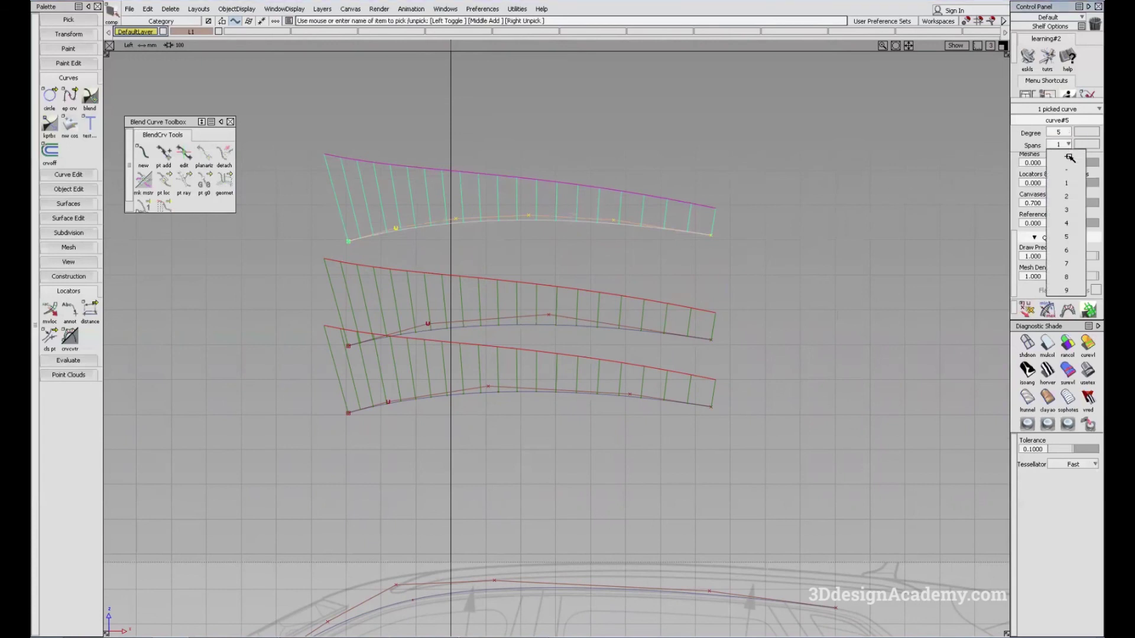
click(1070, 196)
click(962, 621)
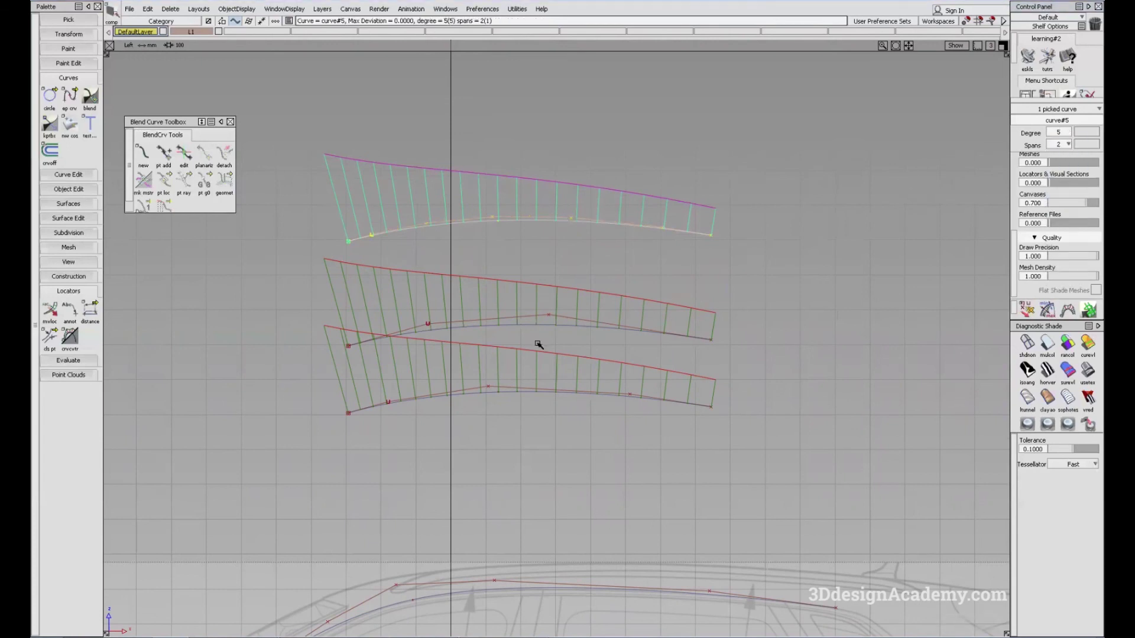
Pick the fourth CV of the topmost two-span curve and move it up slightly to disturb its curvature comb.
alt+shift+middle_drag(521, 271, 557, 306)
ctrl+shift+drag(492, 266, 537, 259)
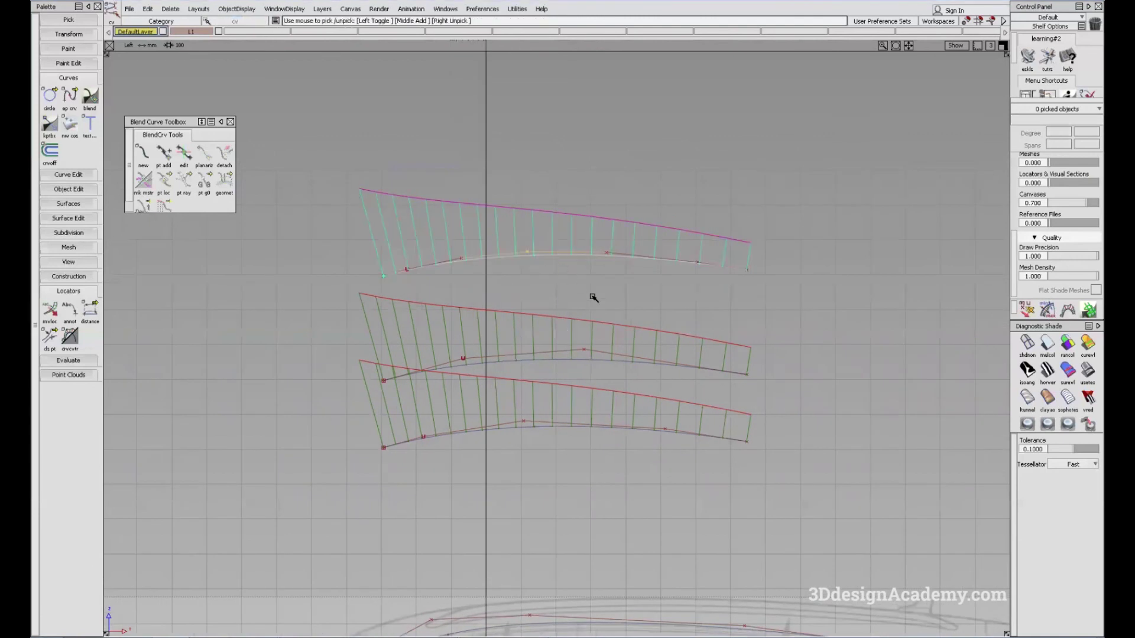
ctrl+shift+right_drag(592, 295, 580, 255)
alt+shift+middle_drag(562, 241, 573, 281)
alt+shift+right_drag(534, 277, 571, 272)
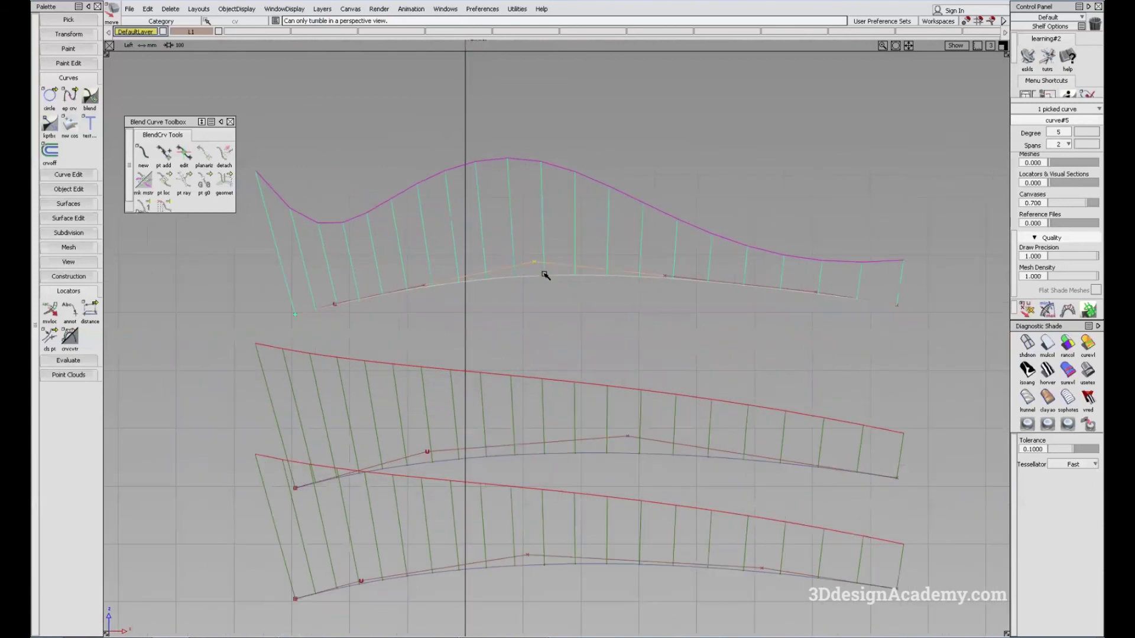
alt+shift+middle_drag(564, 289, 515, 299)
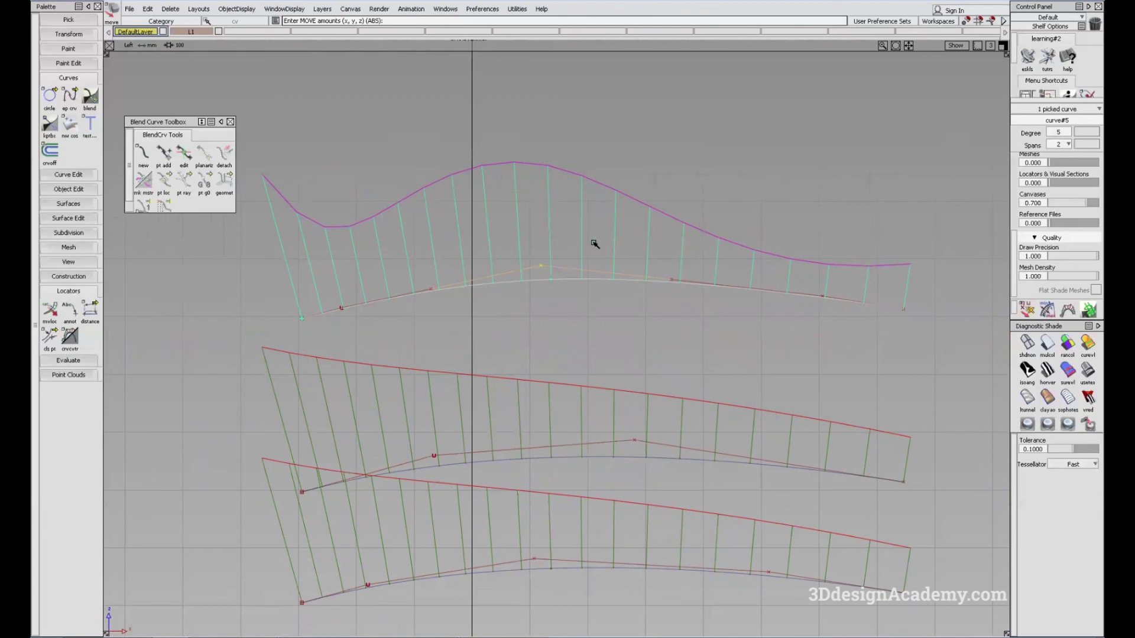
Unpick the raised CV and compare the two-span curve's curvature comb with those of the two curves below.
alt+shift+middle_drag(555, 297, 550, 268)
alt+shift+right_drag(624, 276, 593, 279)
alt+shift+middle_drag(593, 279, 578, 244)
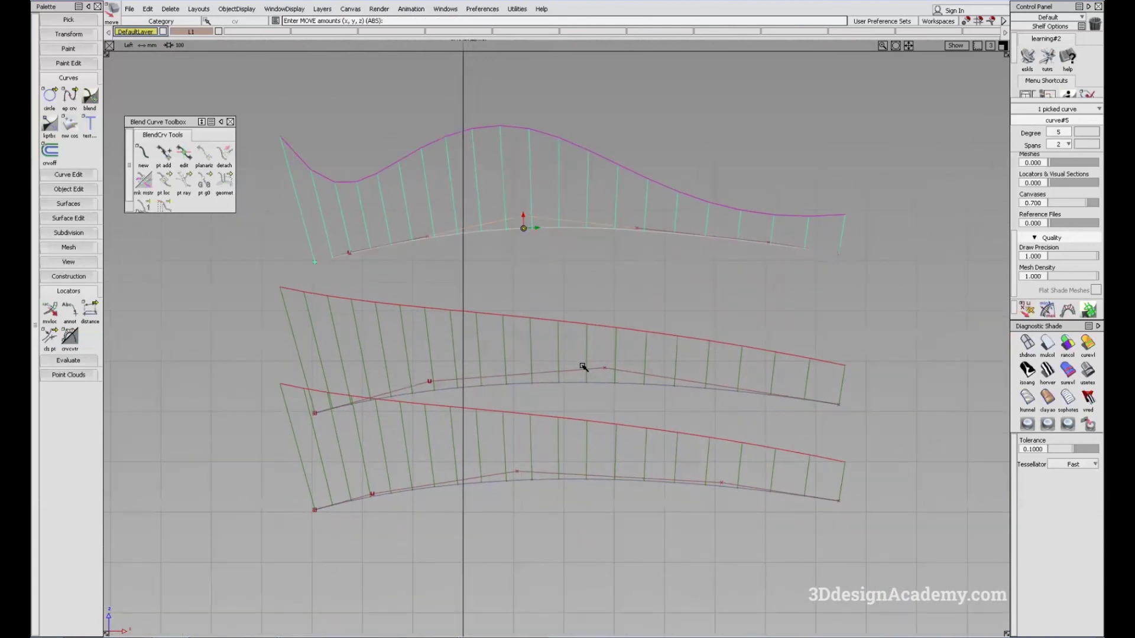
ctrl+shift+drag(546, 299, 539, 294)
alt+shift+middle_drag(539, 295, 551, 305)
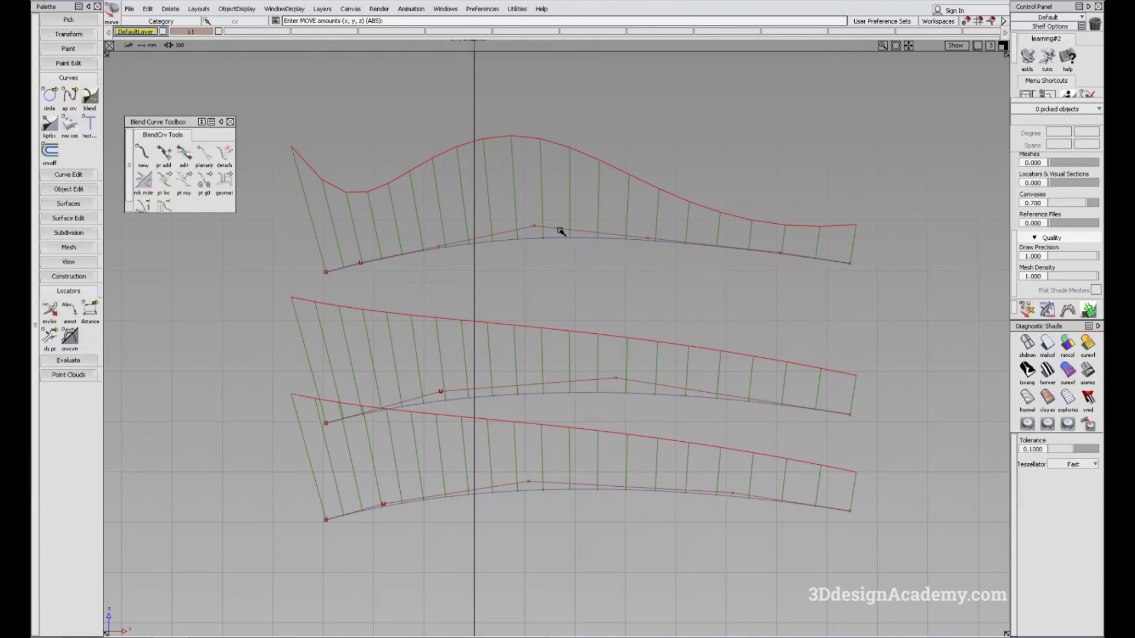
alt+shift+right_drag(692, 282, 629, 297)
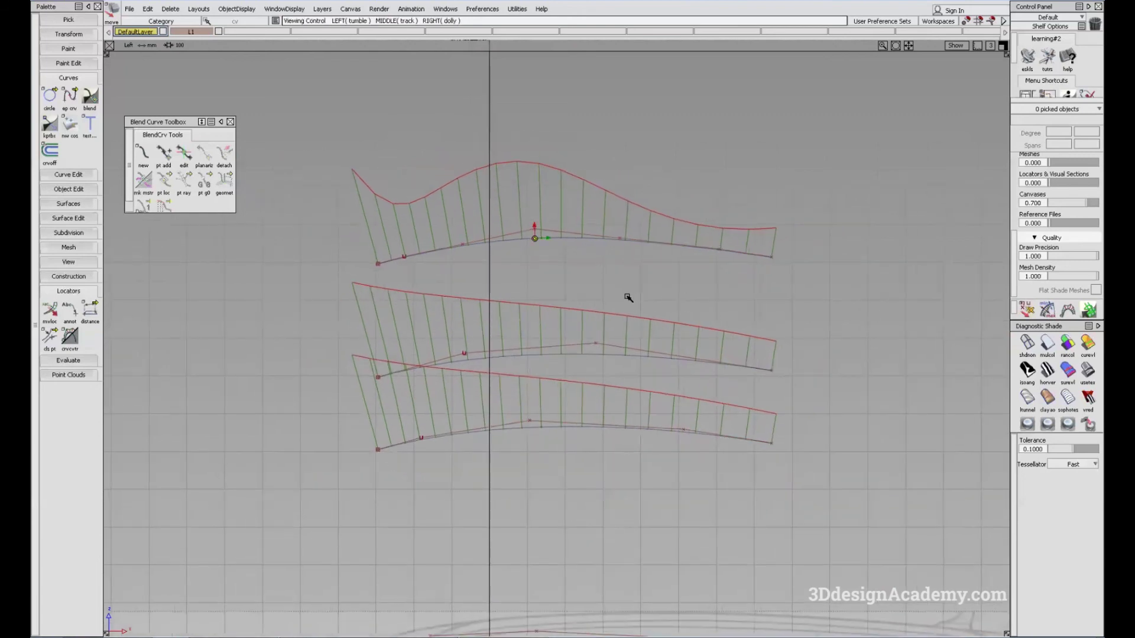
alt+shift+middle_drag(629, 297, 672, 321)
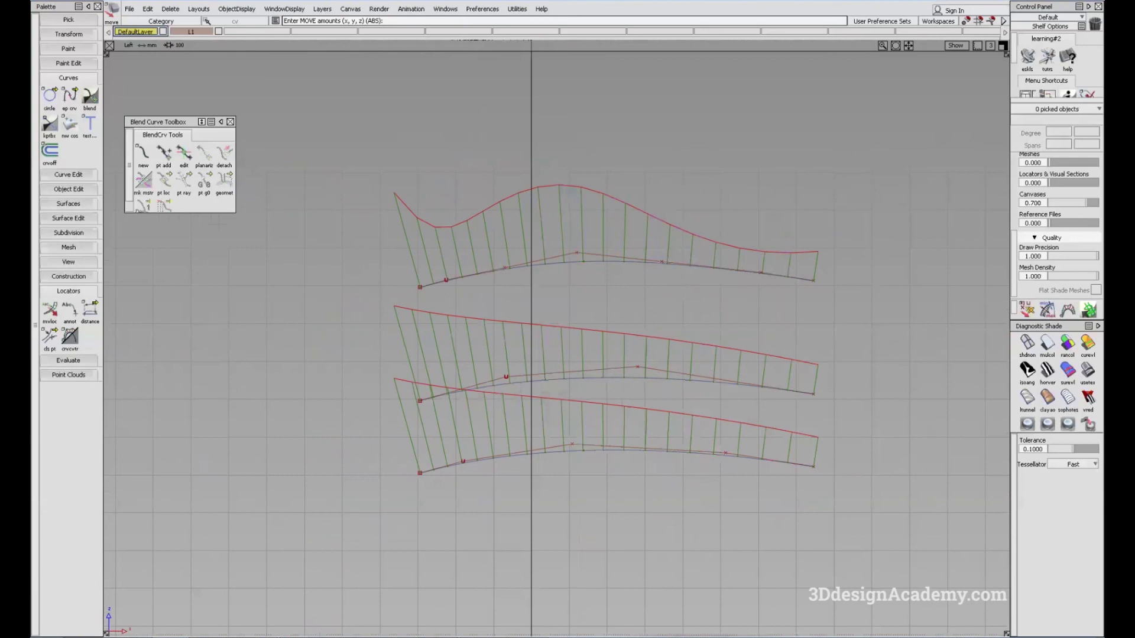